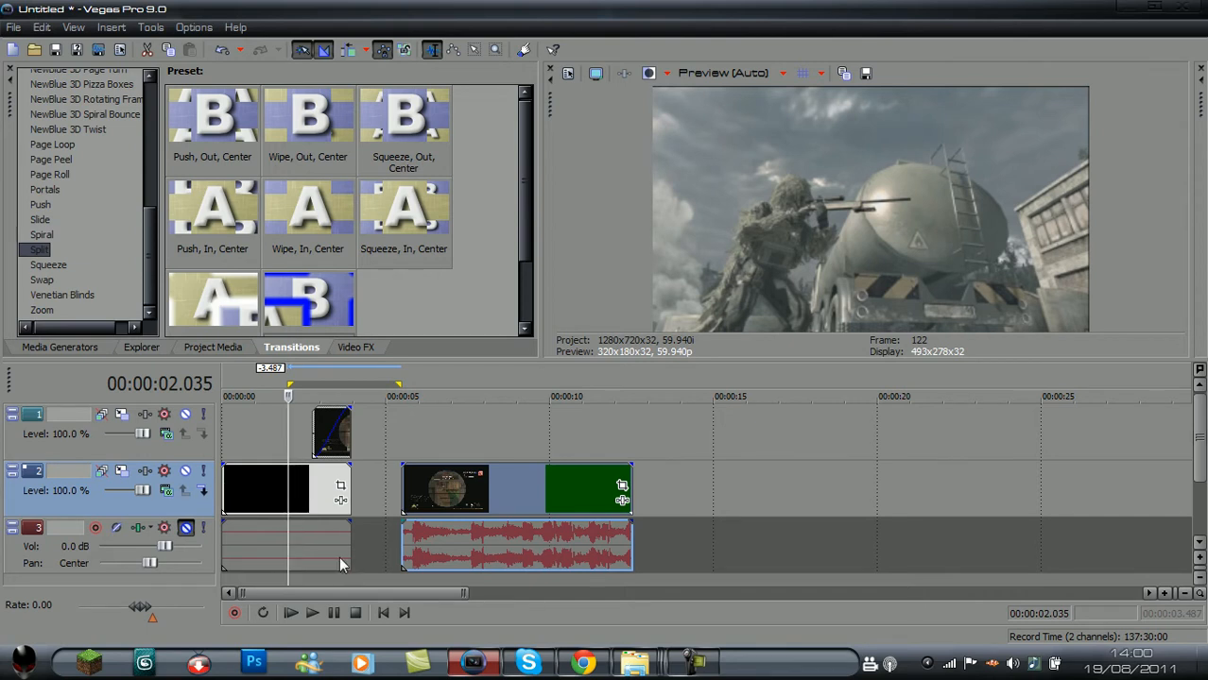
- Play the timeline, then browse the transitions and apply Spiral In, Left, Clockwise to the short clip on track 1
left_click(320, 614)
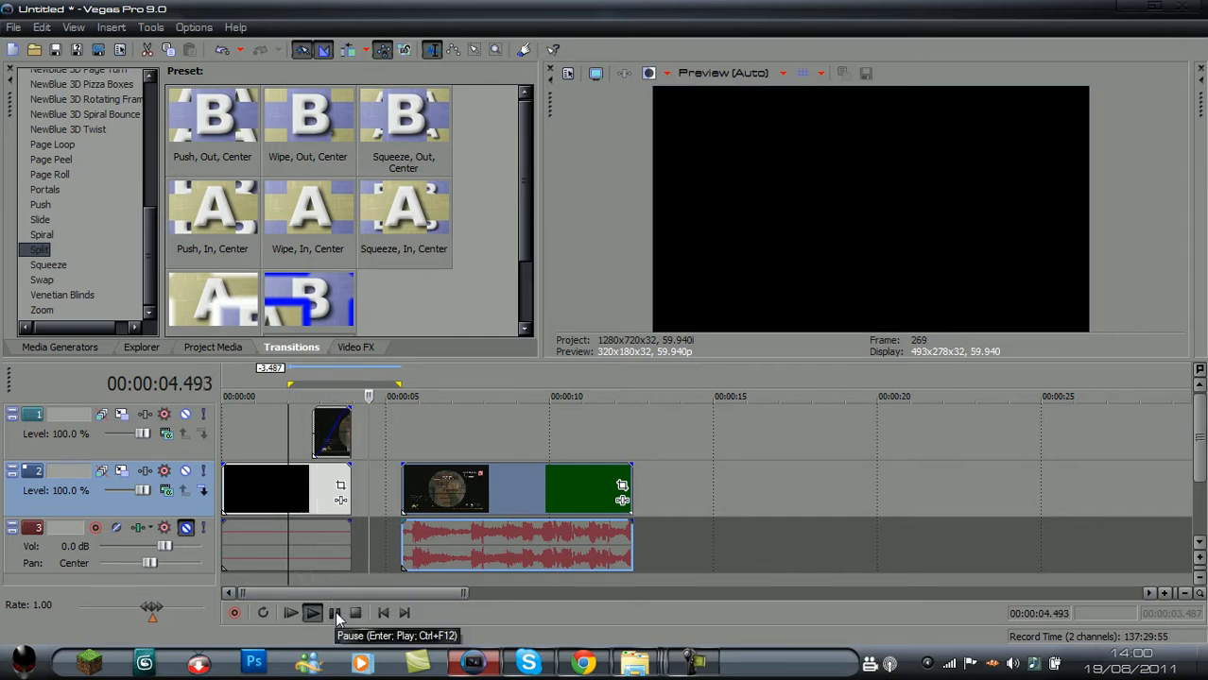
left_click(335, 613)
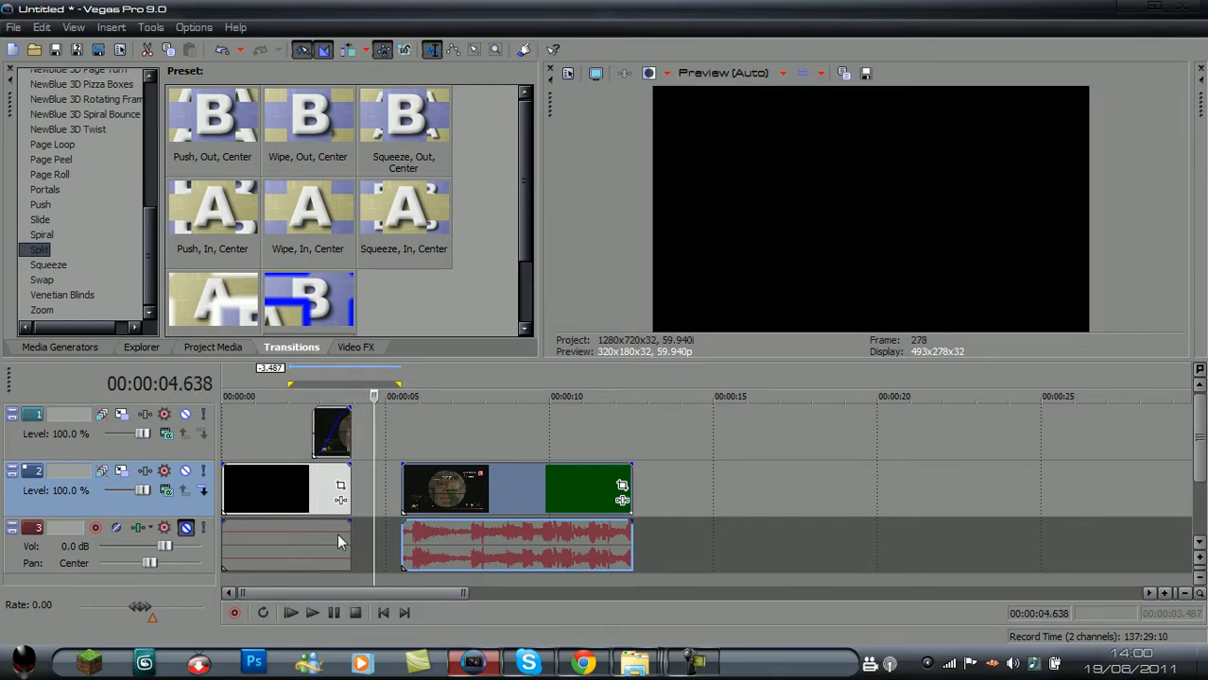
left_click(66, 157)
left_click(61, 175)
left_click(52, 190)
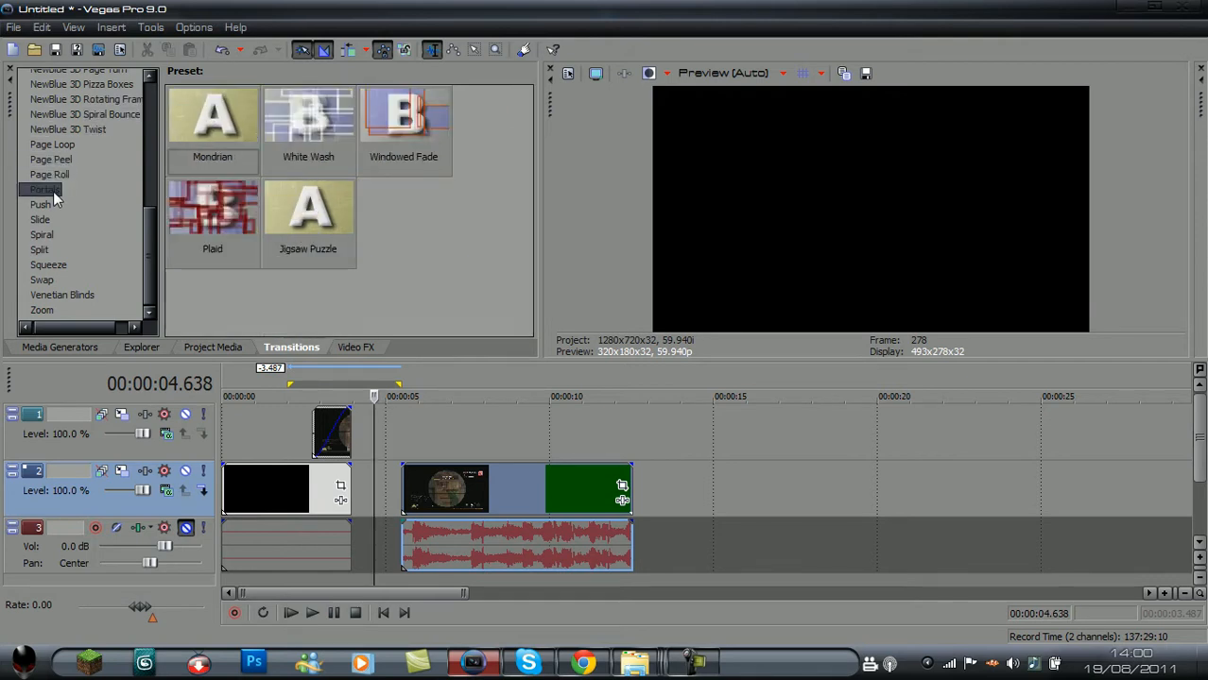
left_click(49, 220)
left_click(41, 234)
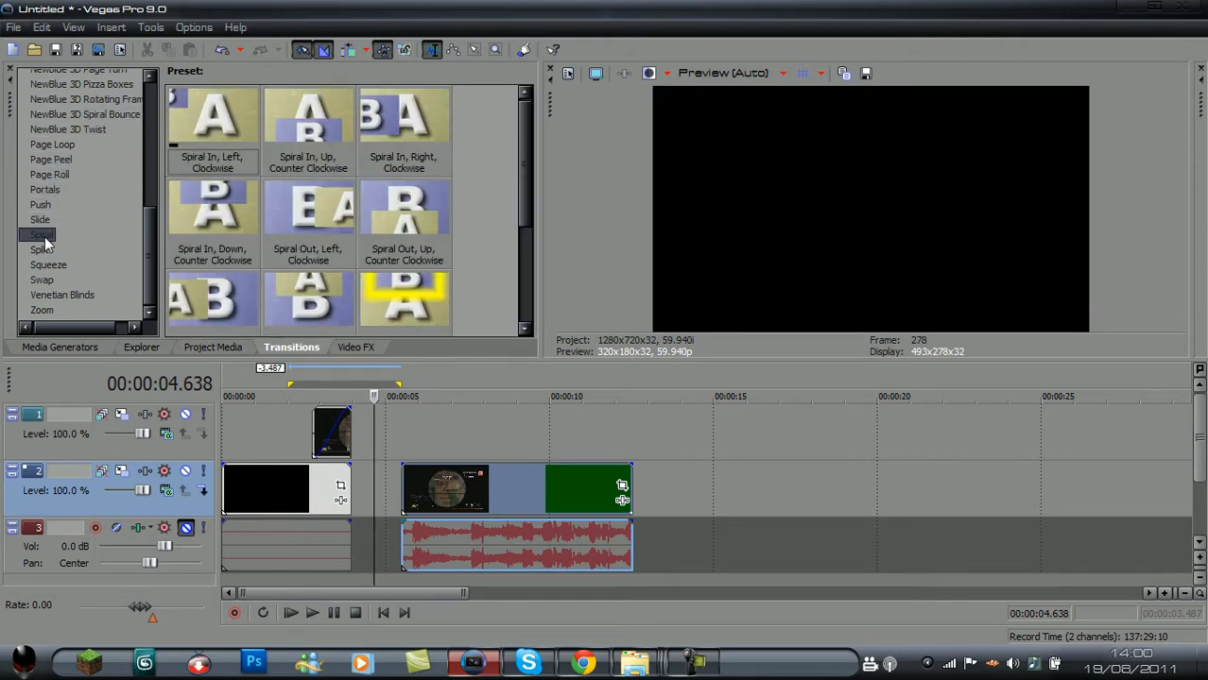
left_click_drag(212, 123, 335, 422)
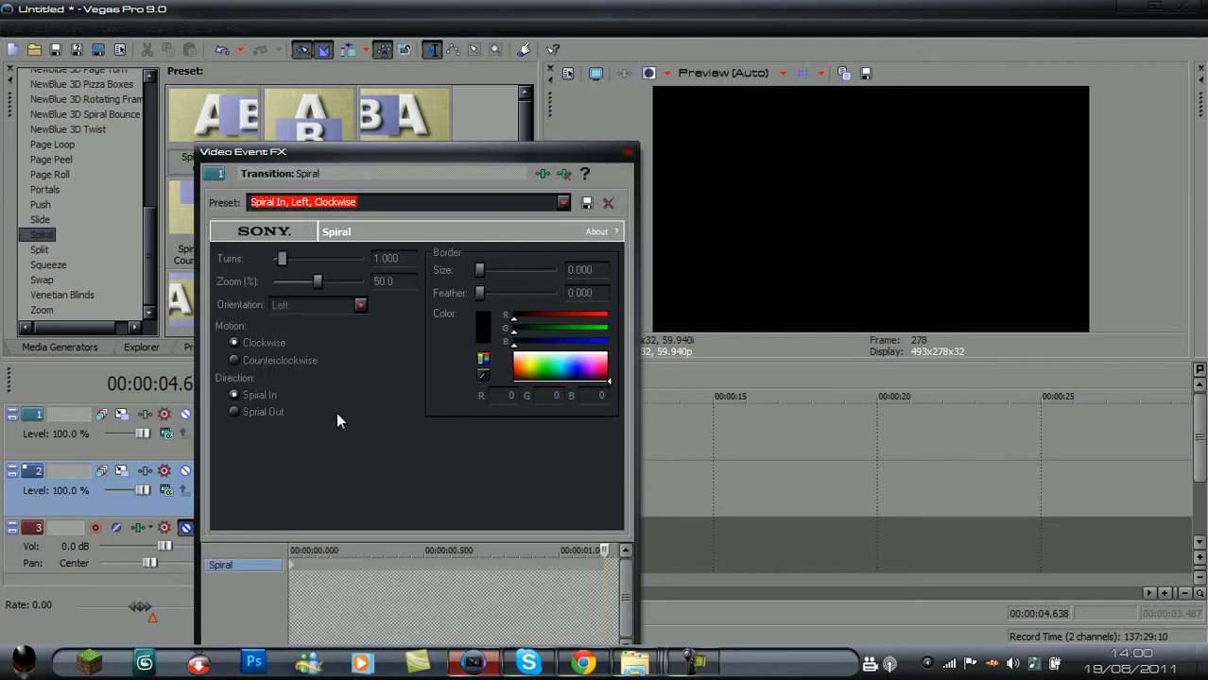
left_click(628, 152)
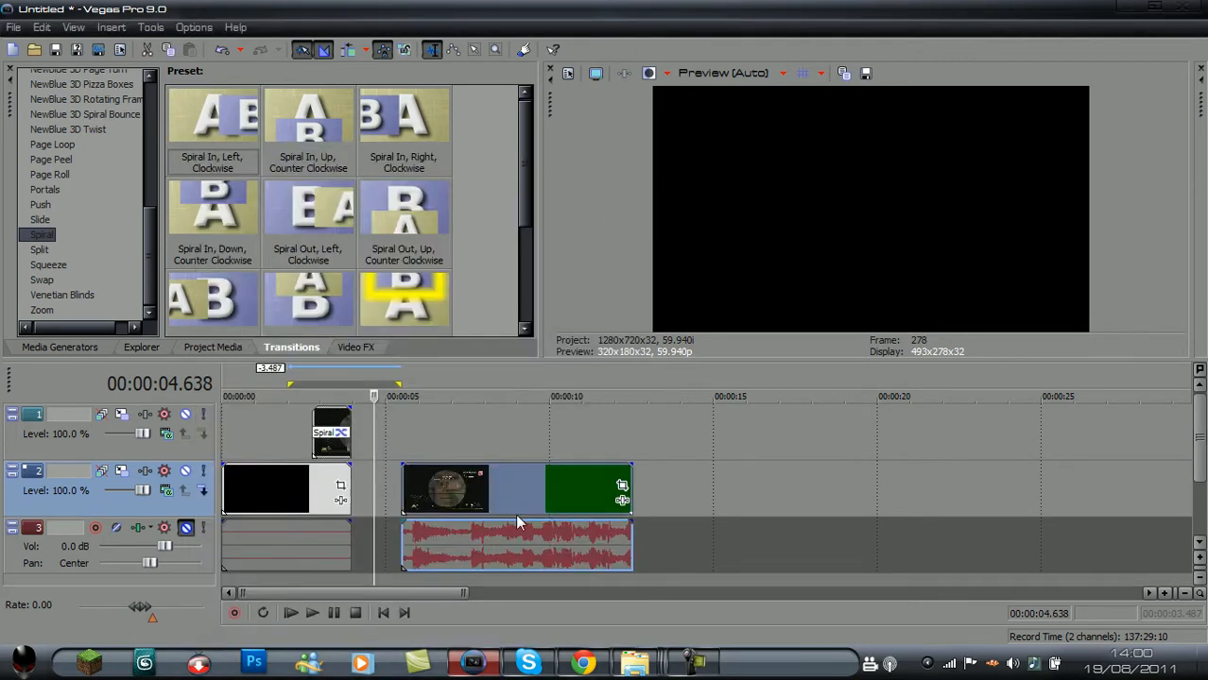
- Butt the second gameplay clip against the end of the first on track 2 and play back the region around the join
left_click_drag(515, 520, 465, 519)
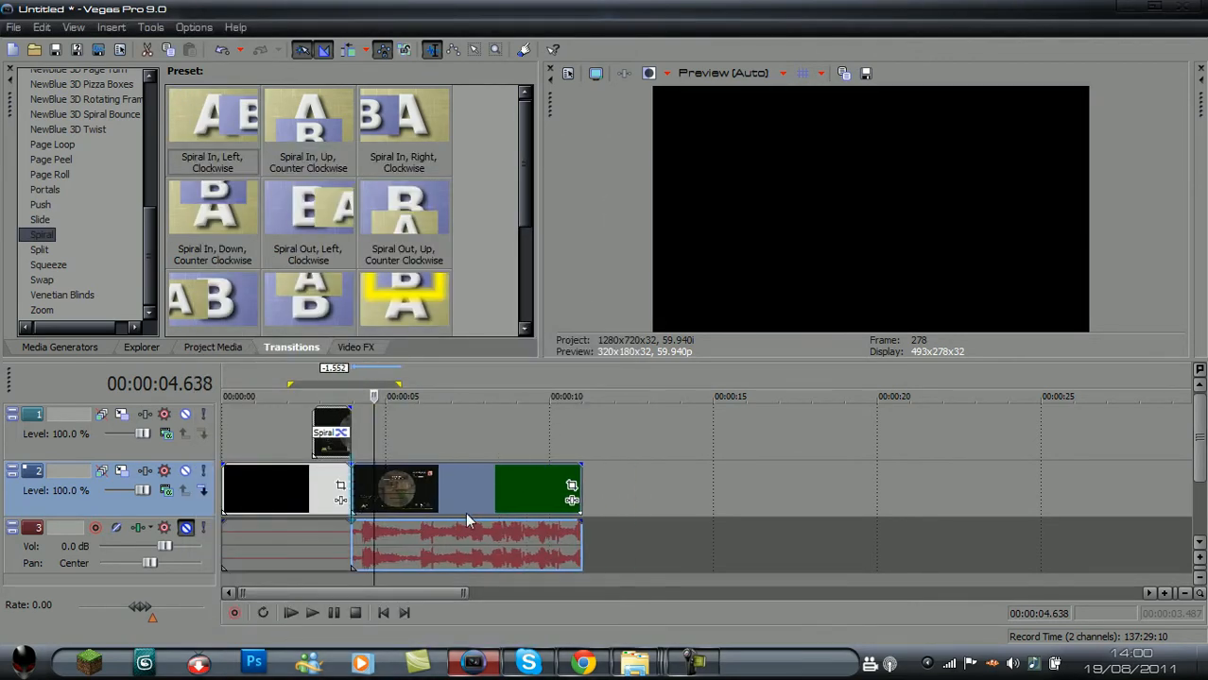
left_click_drag(278, 384, 397, 395)
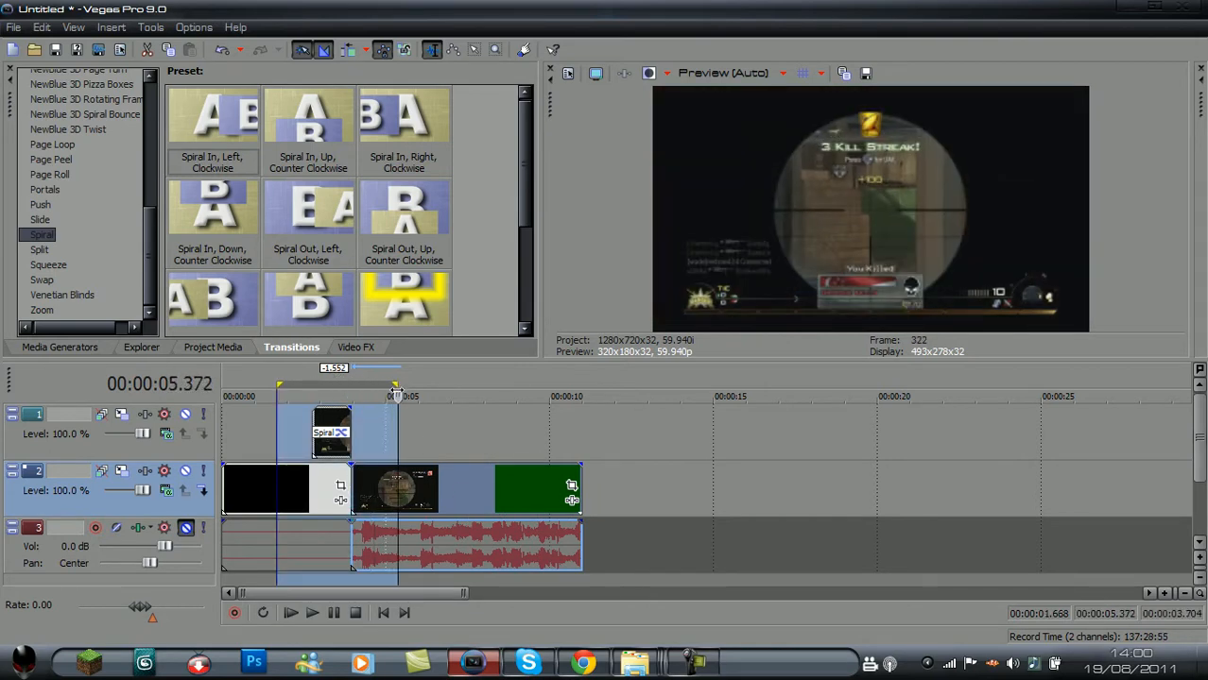
key("space")
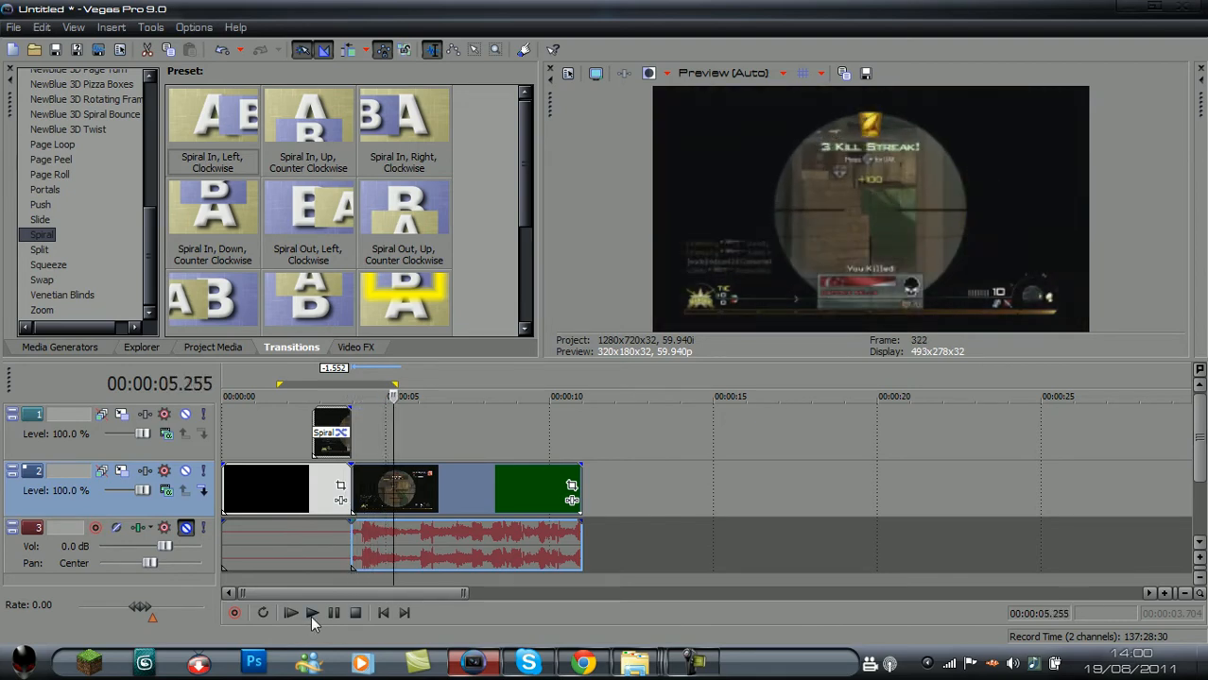
left_click(311, 613)
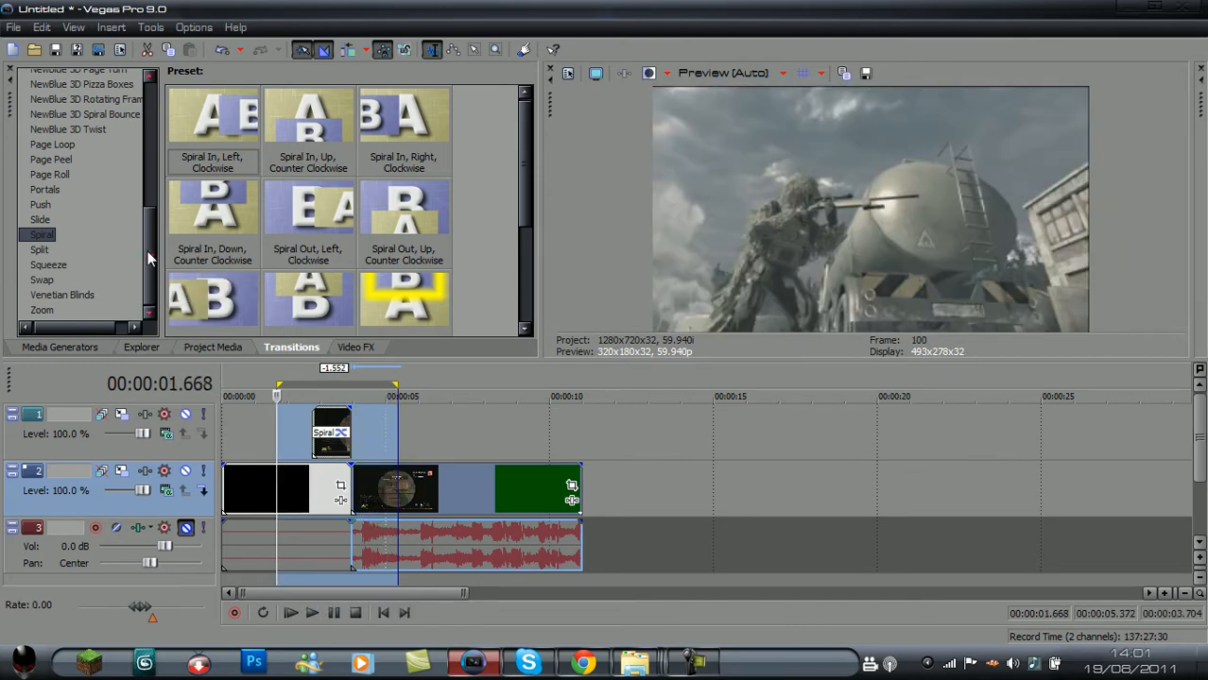
- Delete every clip from tracks 1, 2 and 3 and unmute audio track 3
right_click(334, 433)
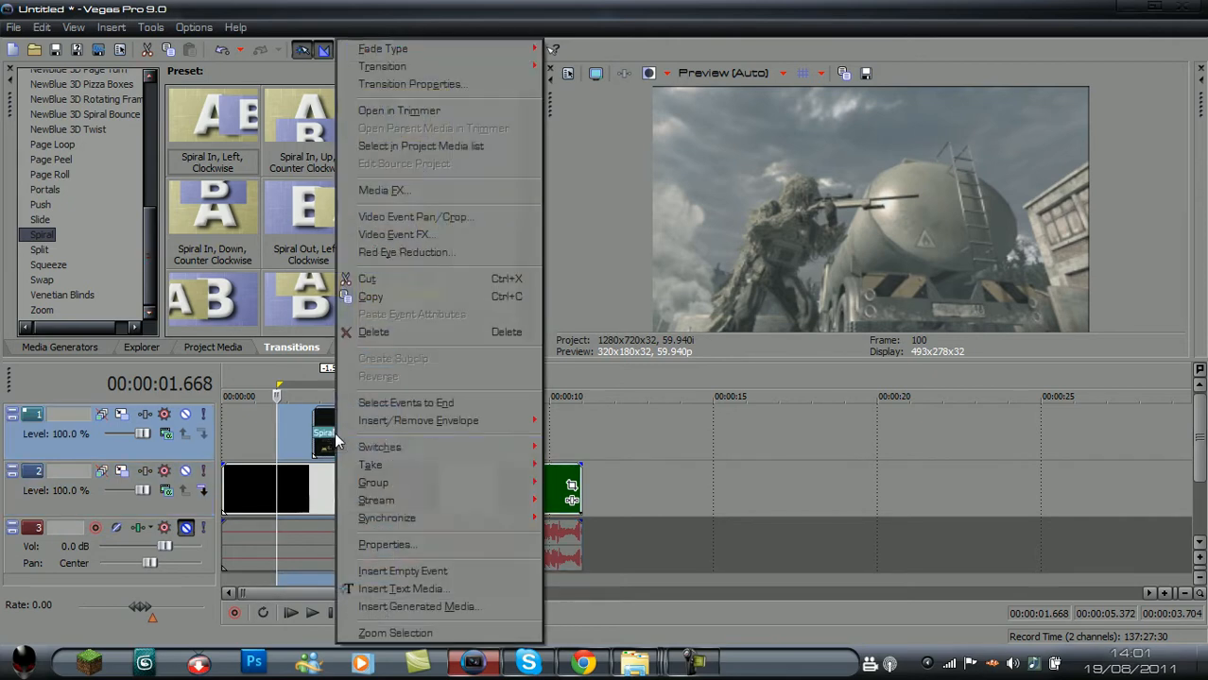
left_click(356, 331)
left_click(298, 488)
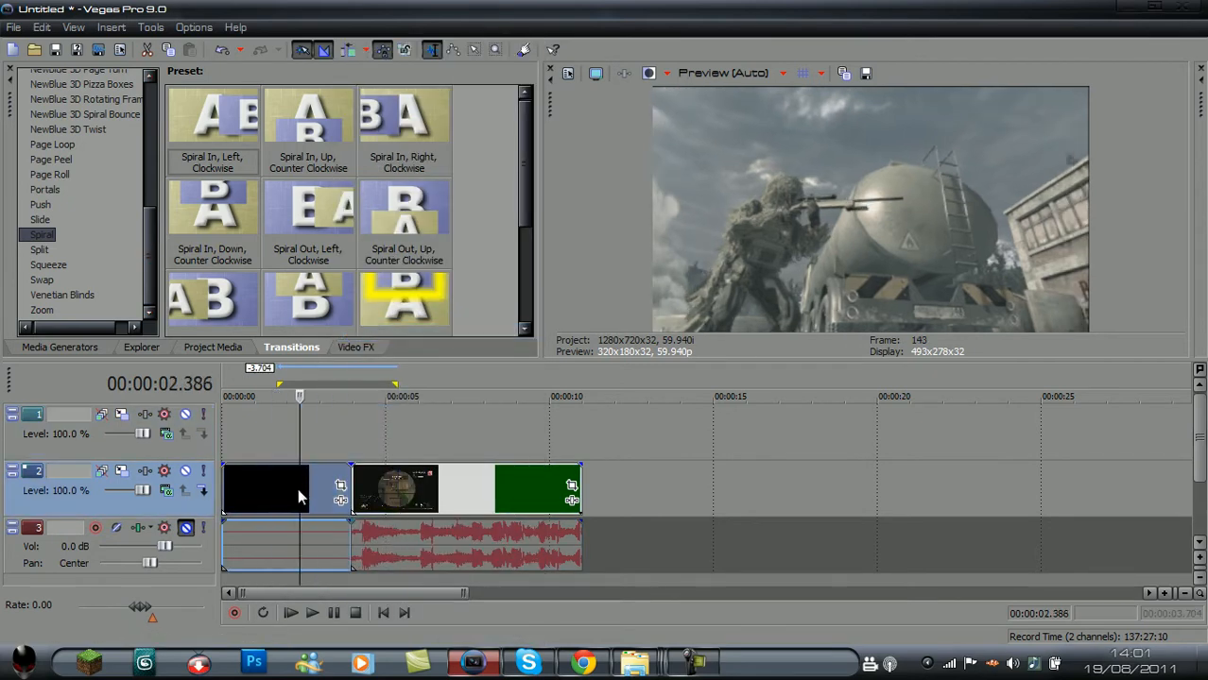
right_click(297, 489)
left_click(350, 262)
right_click(379, 465)
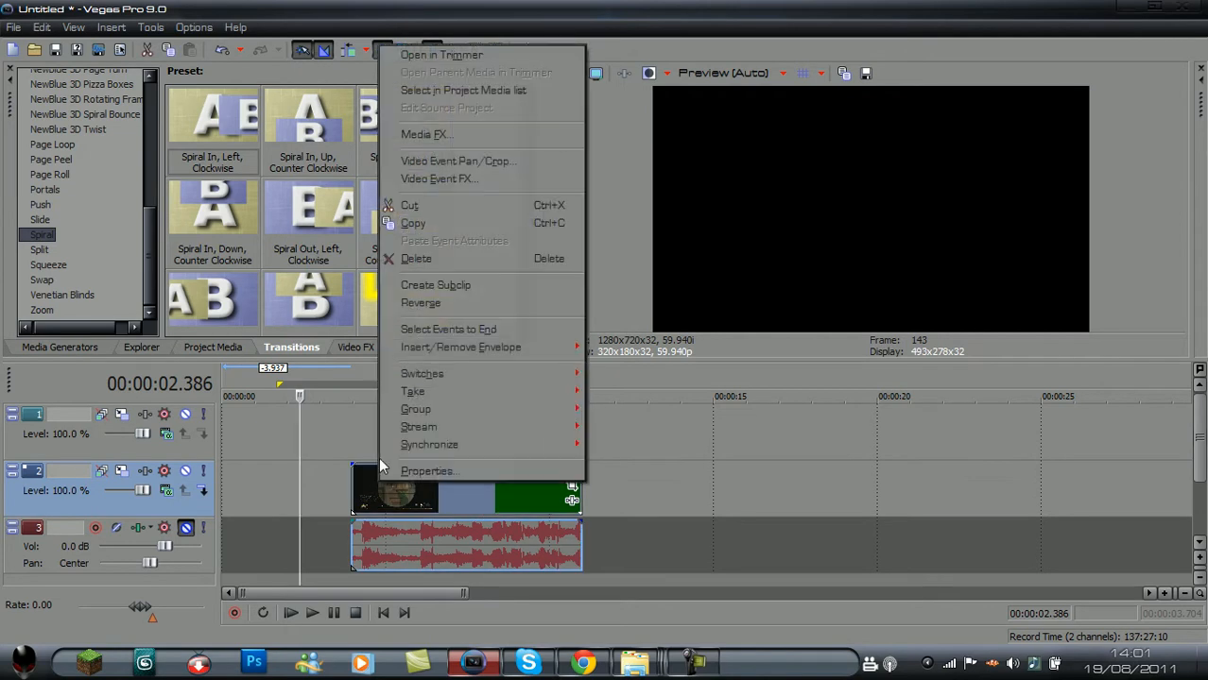
left_click(416, 259)
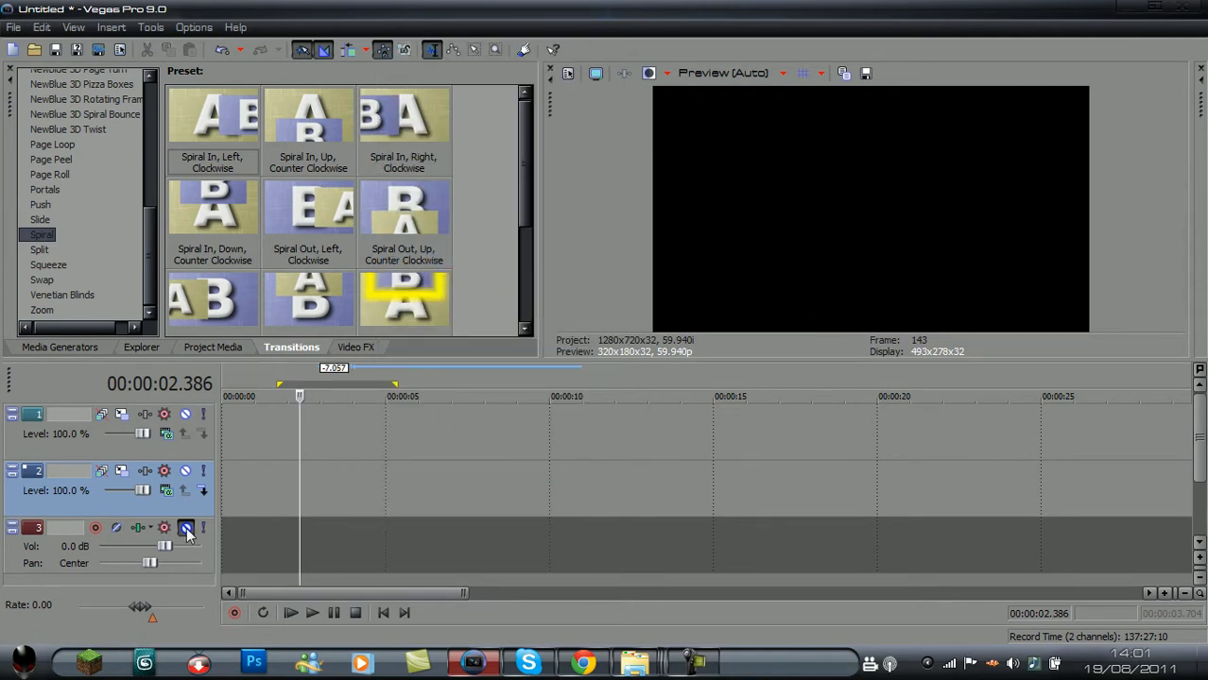
left_click(187, 529)
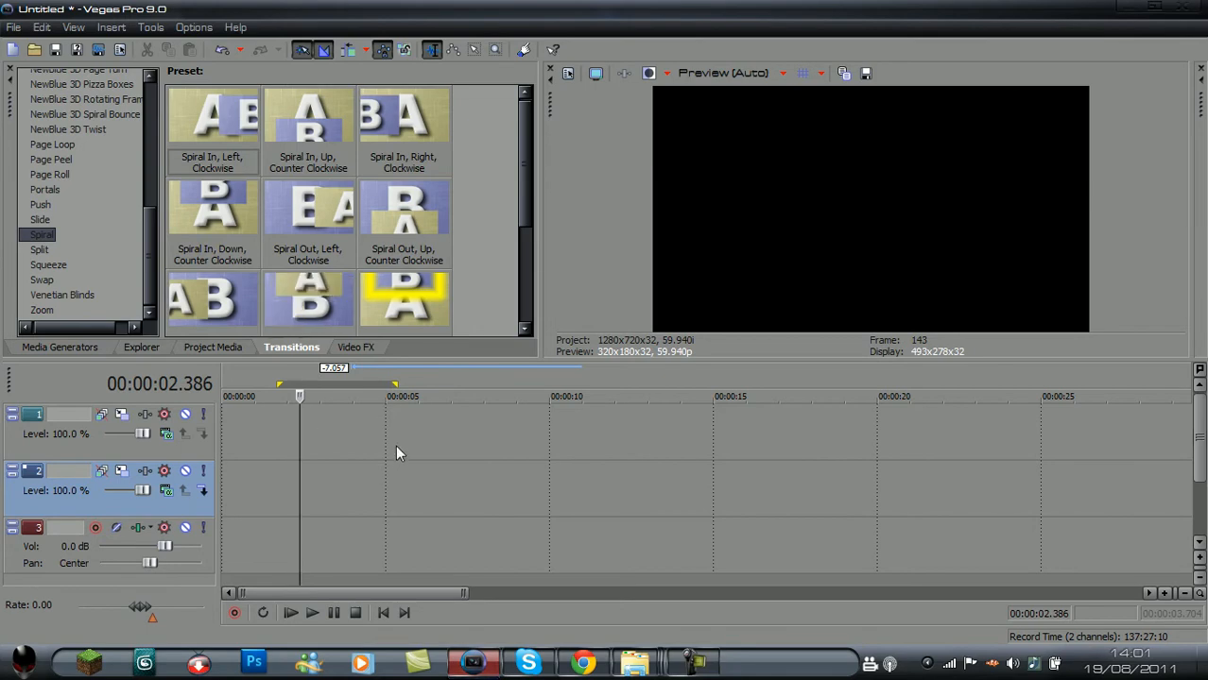
- Switch to Chrome and look over the QWKzTutorials YouTube channel page, from its uploads down to the channel comments
left_click(583, 663)
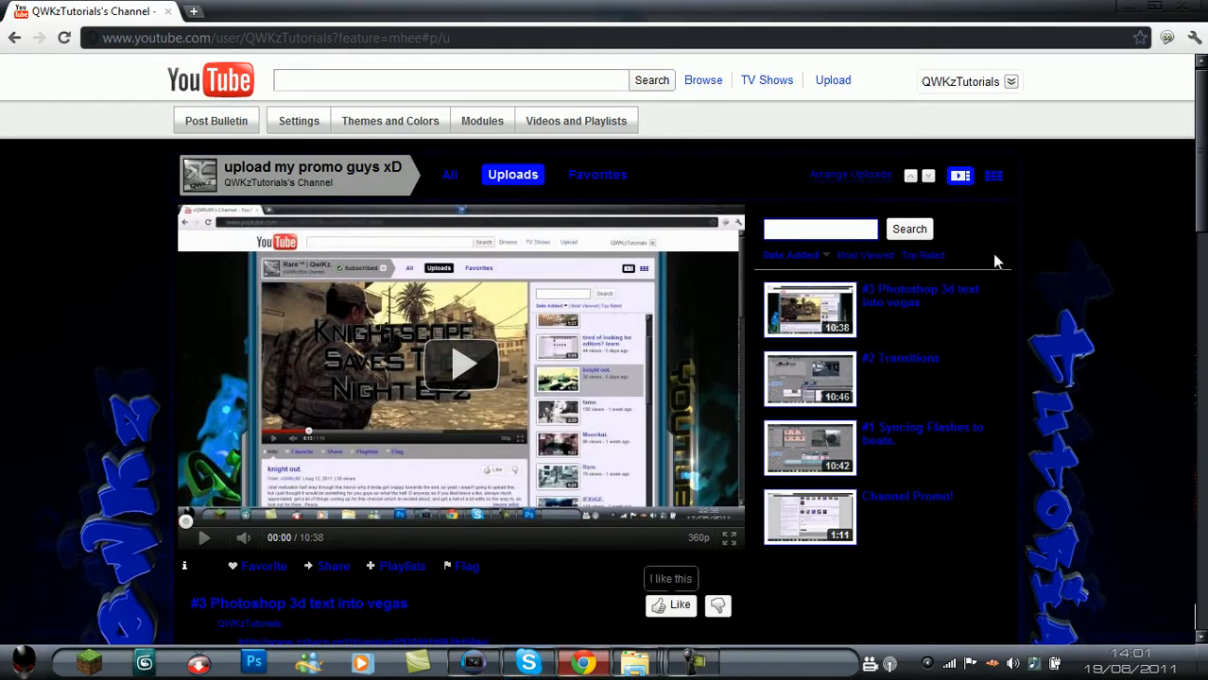
scroll(605, 350, "down", 15)
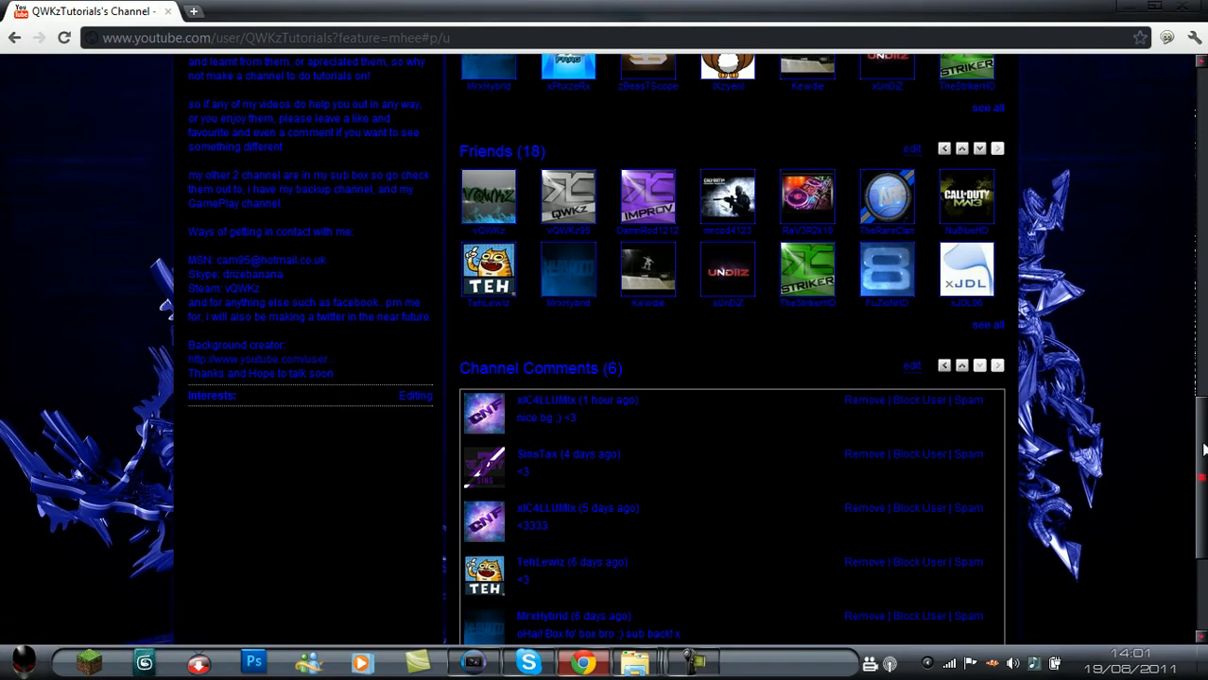
left_click_drag(1202, 448, 1146, 282)
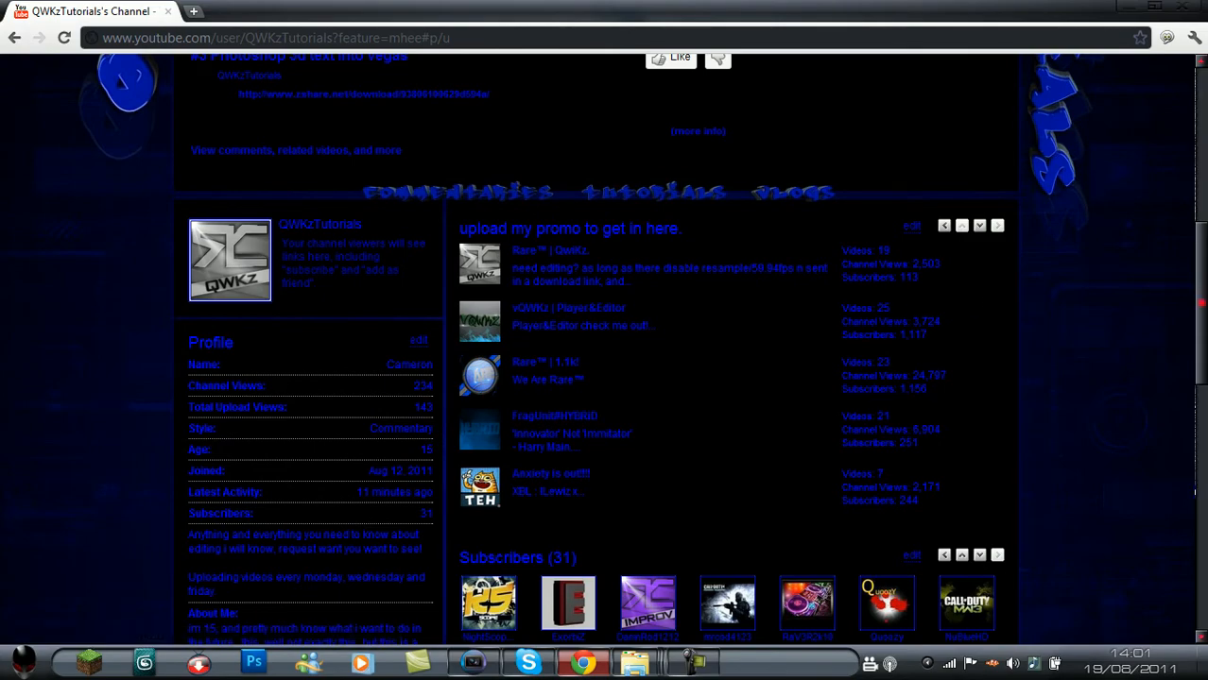
left_click_drag(1200, 302, 1200, 149)
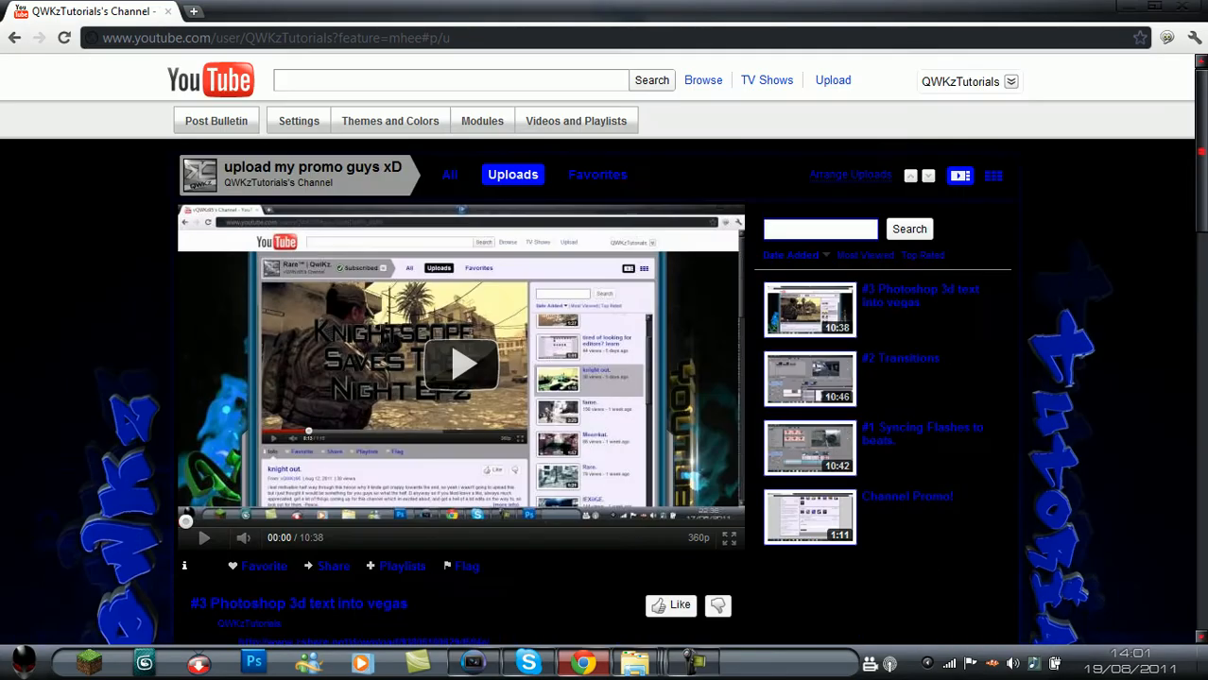
left_click(1134, 8)
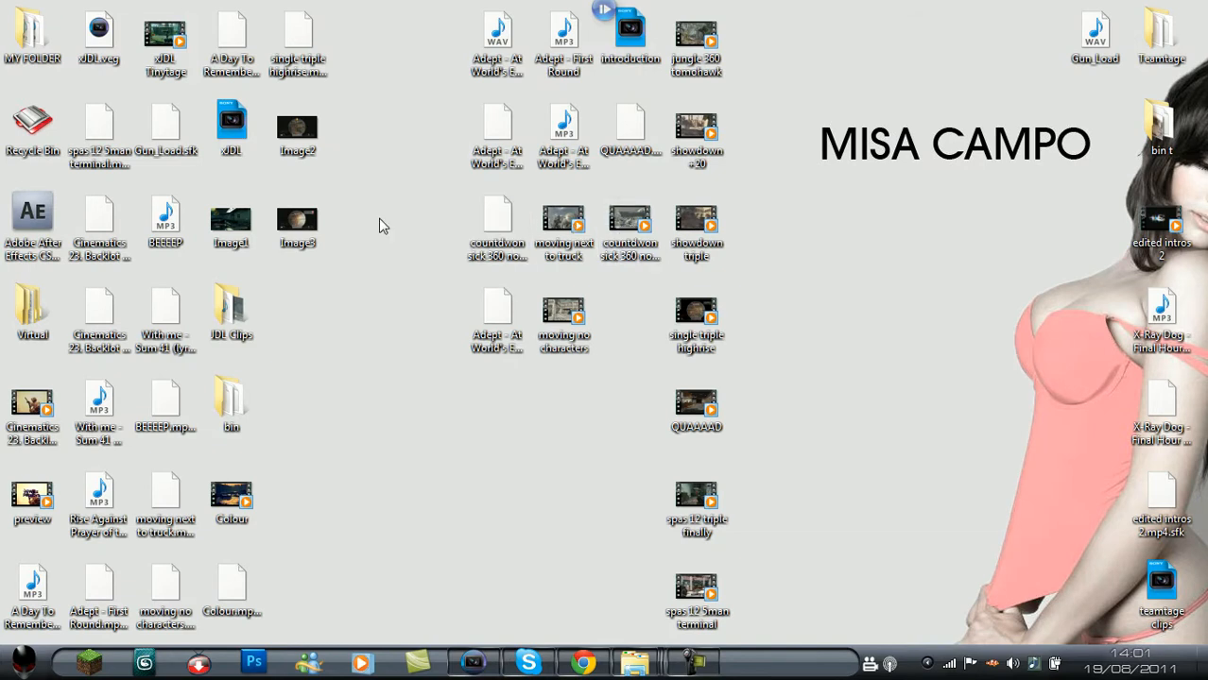
- Rearrange the single triple highrise files on the desktop and add that video to the start of track 2 in Vegas Pro
left_click_drag(298, 38, 632, 317)
left_click(497, 222)
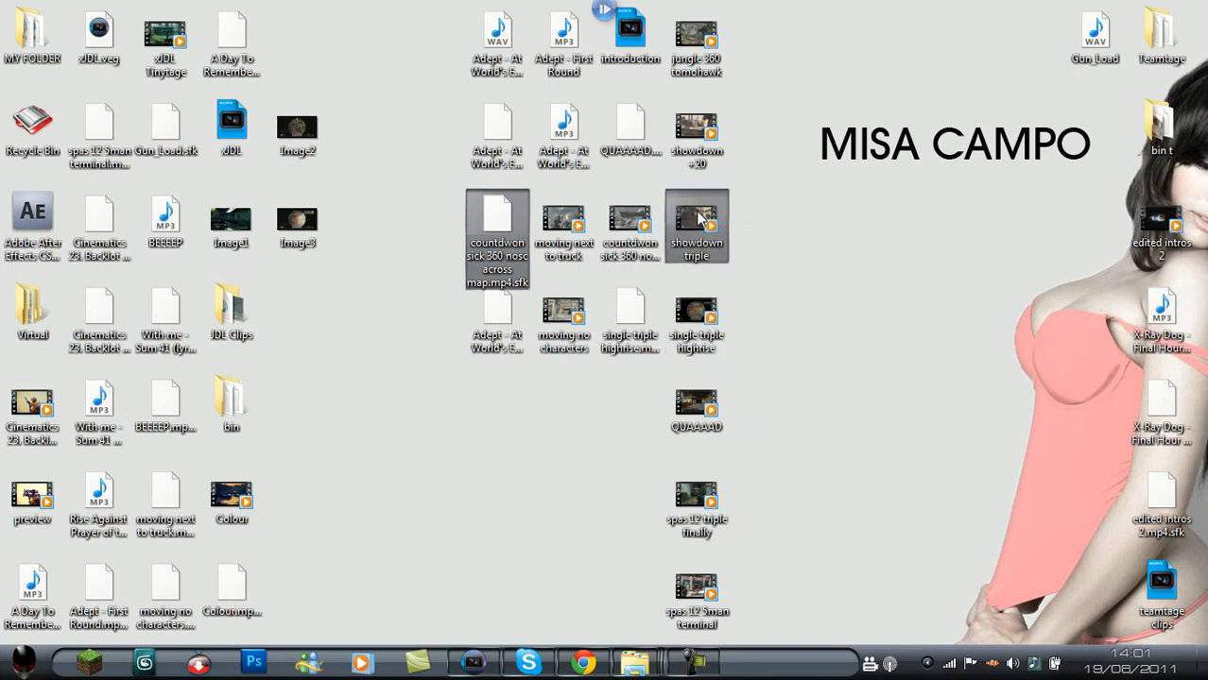
left_click_drag(687, 326, 268, 487)
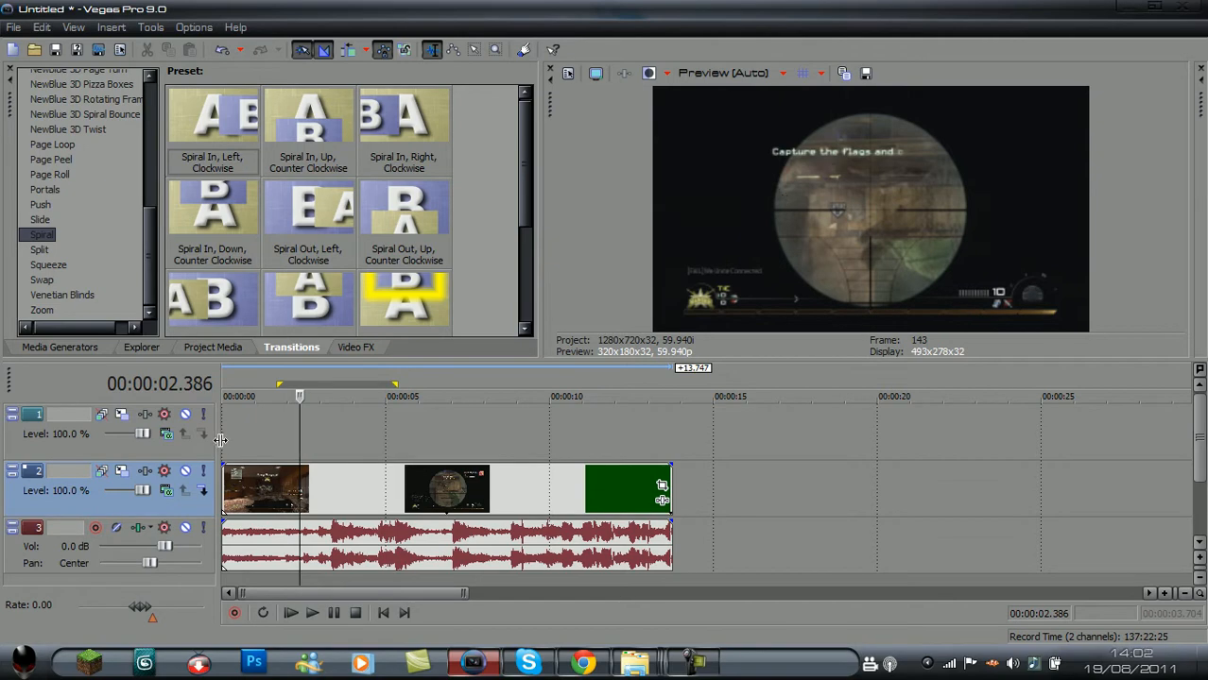
- Mute audio track 3 and play the end of the new clip from about 13.28 seconds
left_click(226, 428)
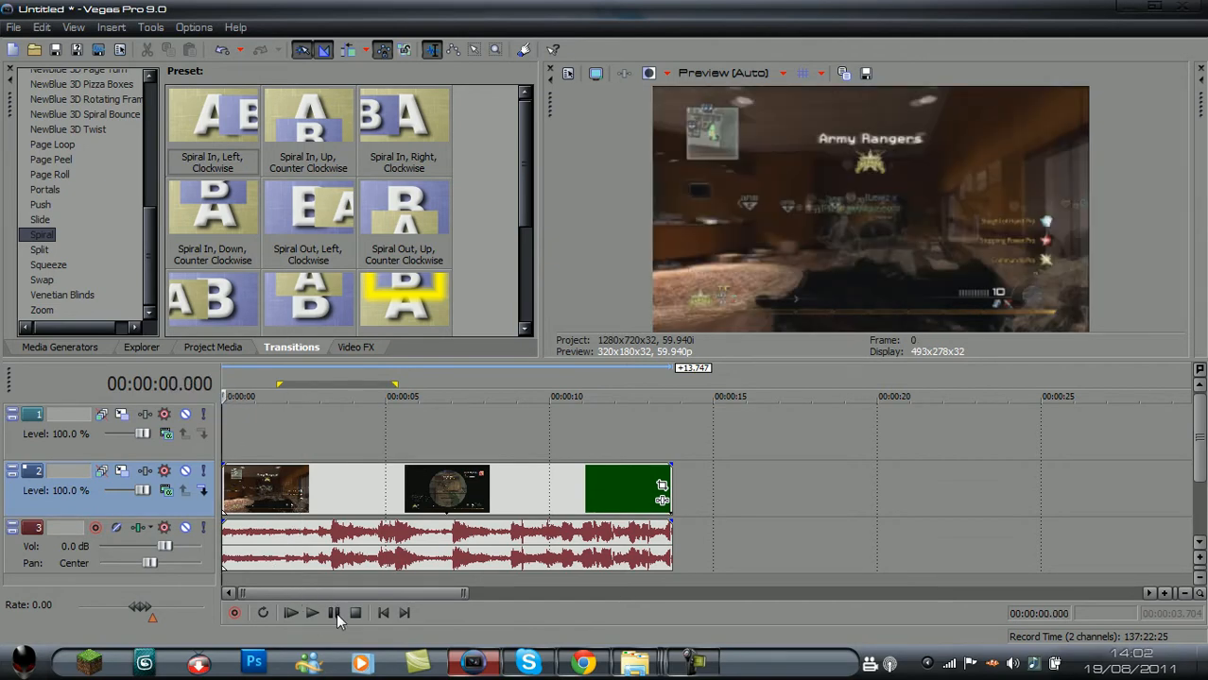
left_click(334, 613)
left_click(657, 378)
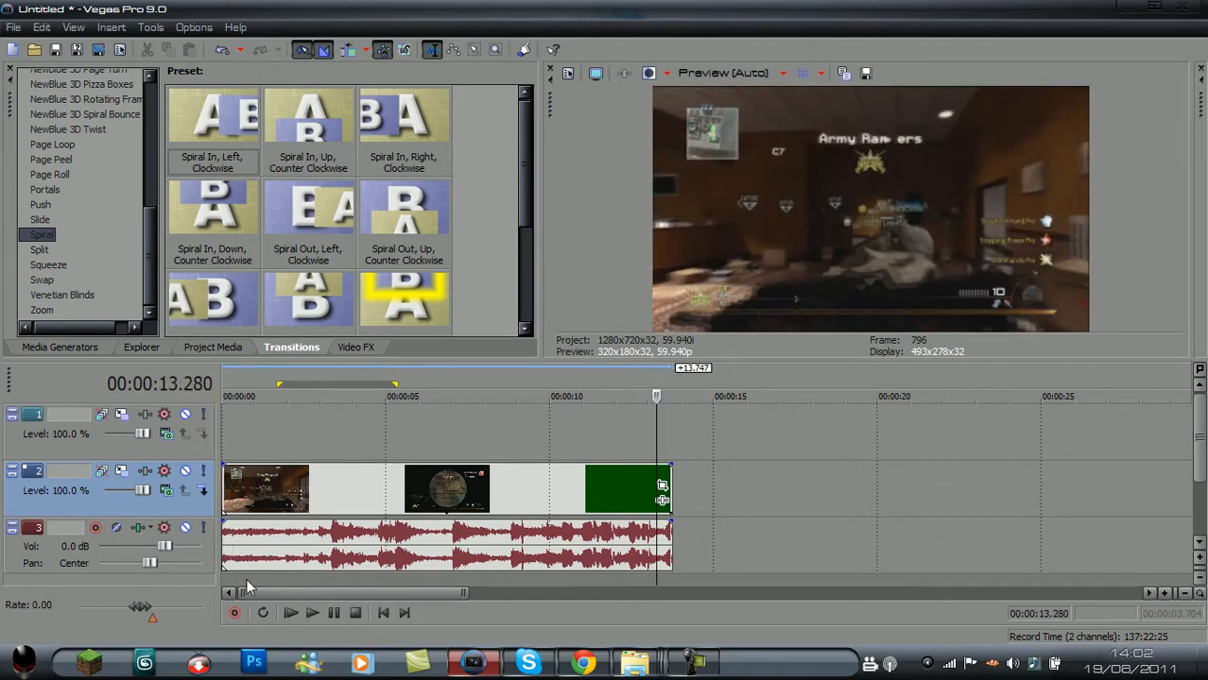
left_click(185, 527)
left_click(332, 612)
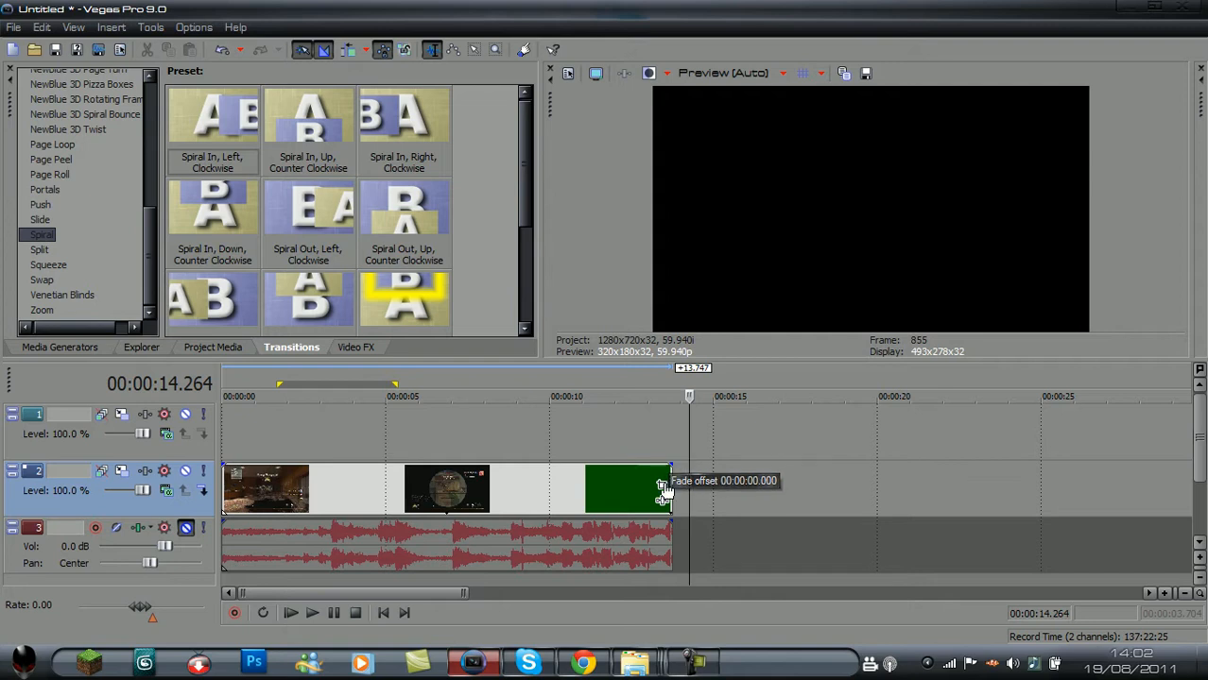
- Add a short fade-out to the end of the video clip on track 2 and preview it
scroll(673, 466, "up", 5)
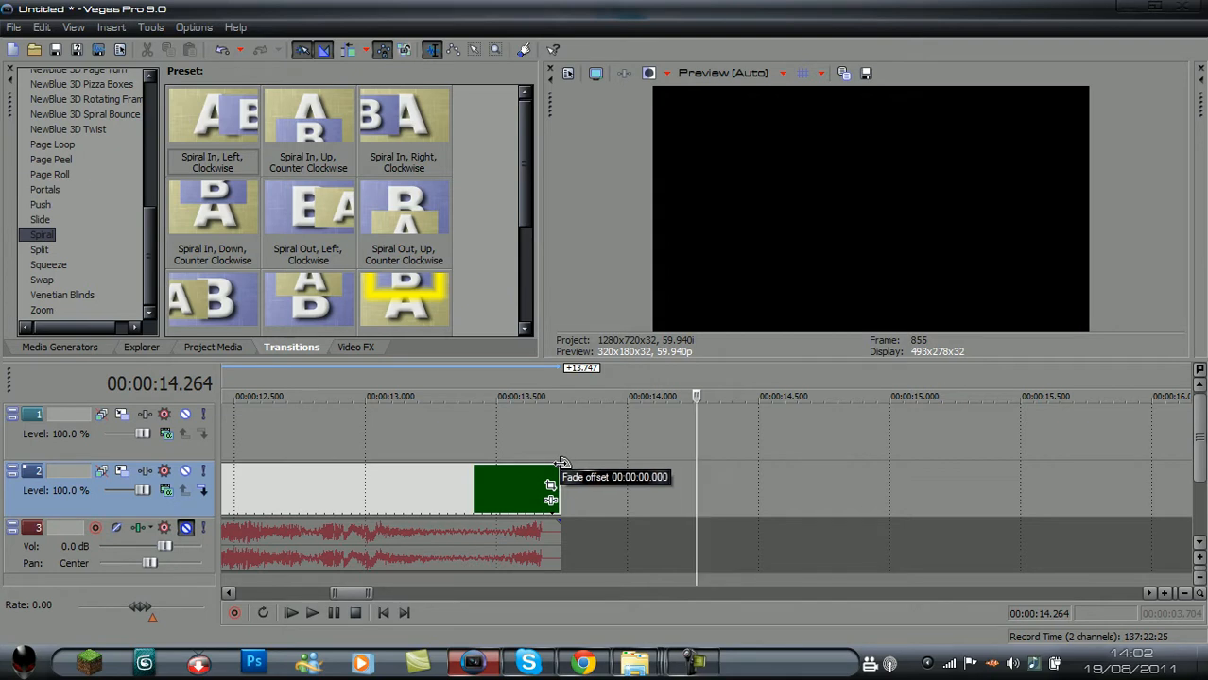
left_click_drag(564, 463, 395, 468)
scroll(446, 475, "down", 5)
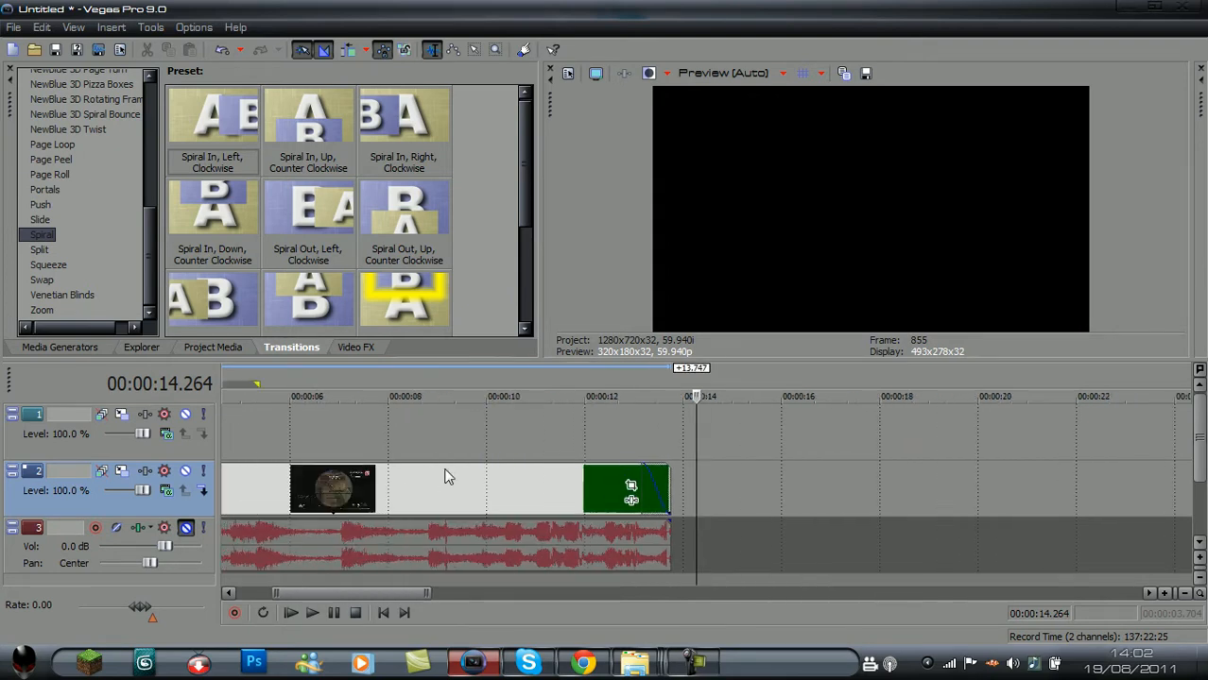
left_click(654, 396)
left_click(335, 615)
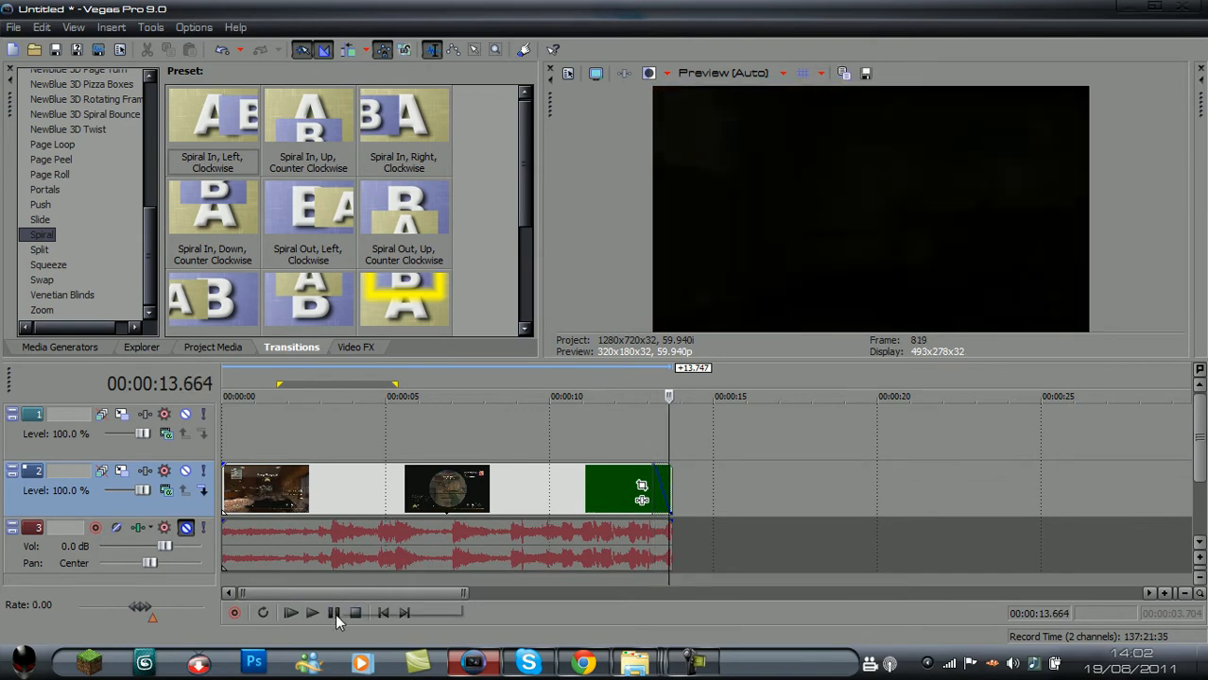
- Lengthen the video clip's fade-out to about 2.886 seconds and play it back
left_click_drag(655, 473, 585, 466)
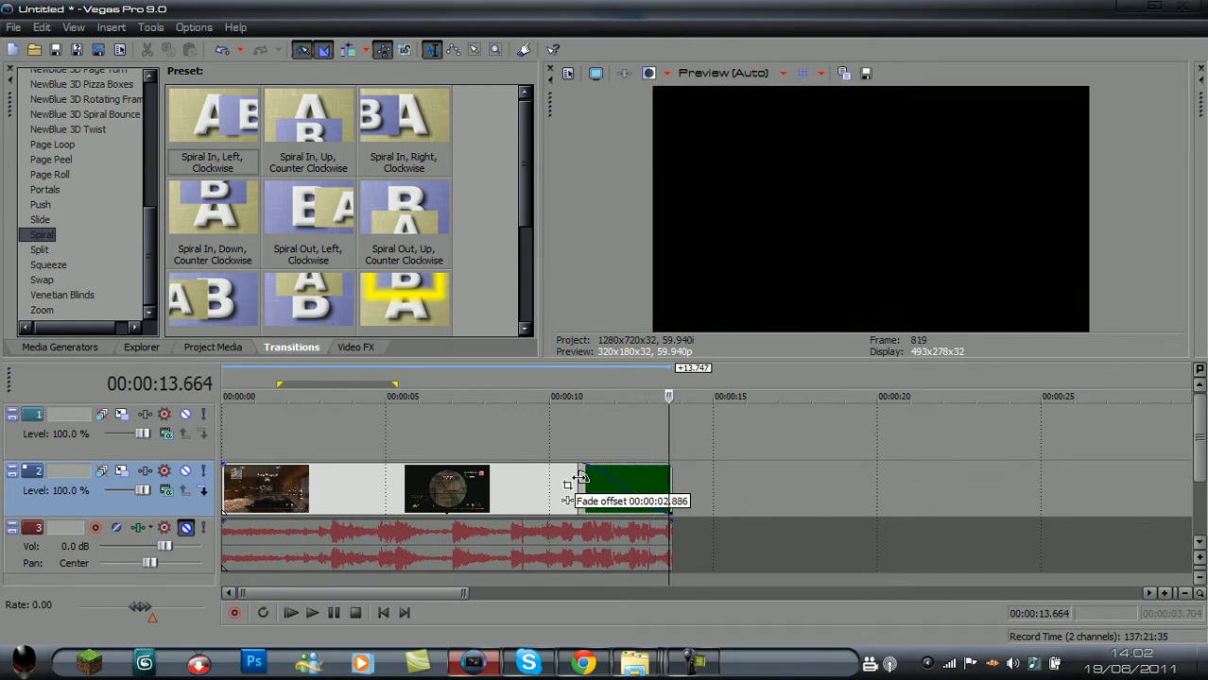
left_click(579, 395)
left_click(333, 614)
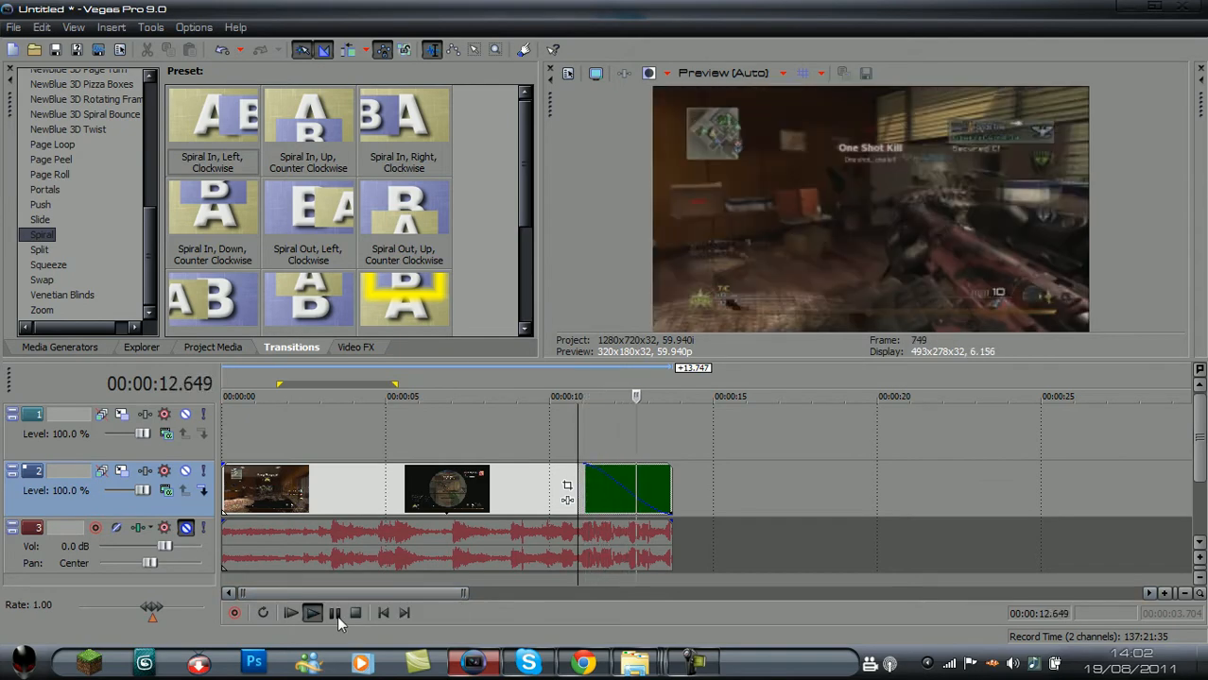
key("Return")
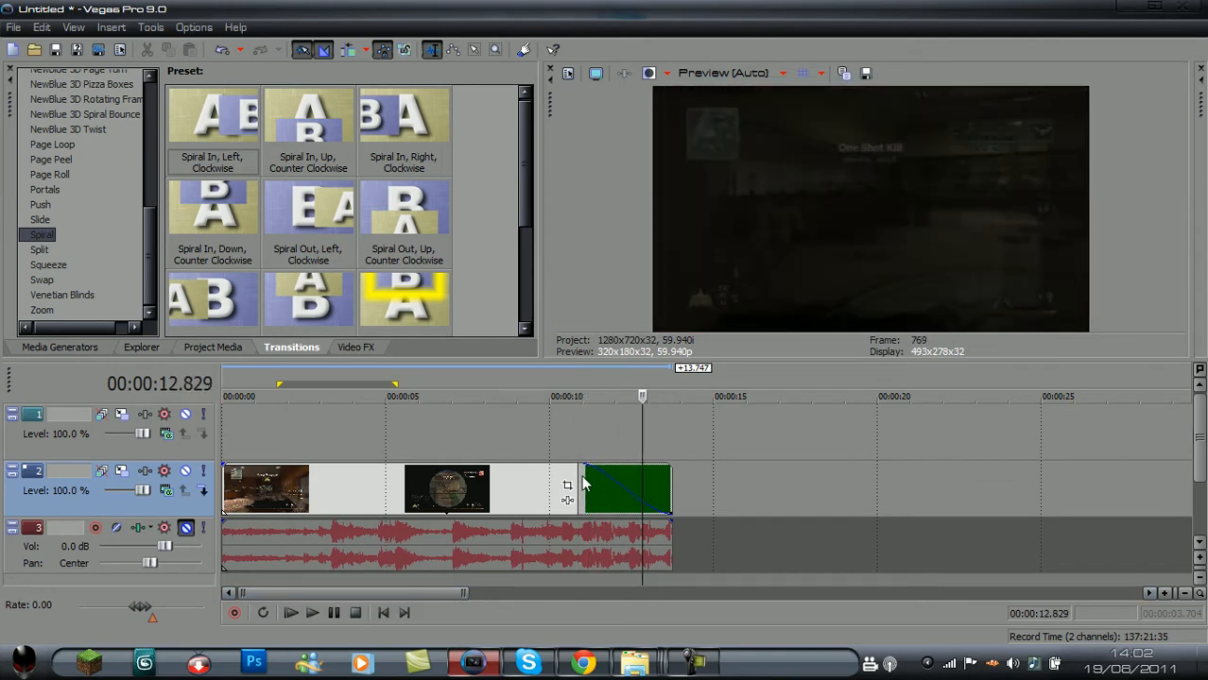
- Return the video clip's fade-out to a short length and add a short fade-in at its start
left_click_drag(637, 475, 643, 484)
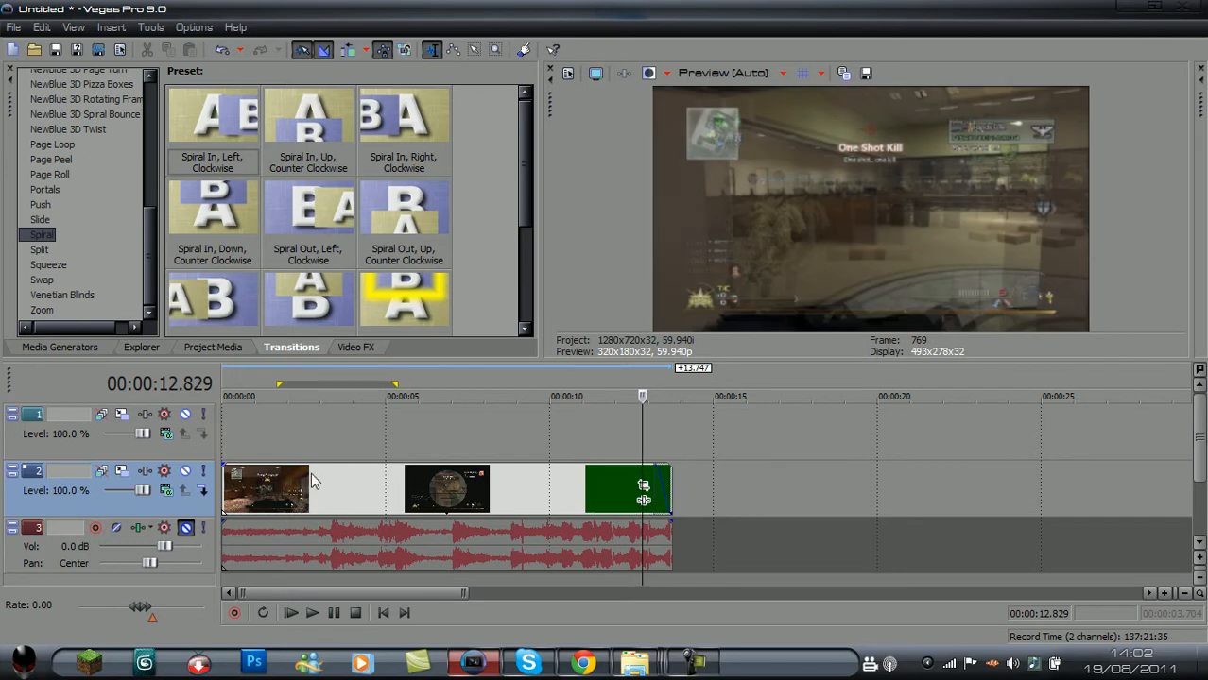
left_click_drag(225, 466, 242, 467)
- Fade the audio clip out at its end and in over about 4.5 seconds, with track 2 muted and track 3 at -28.2 dB, and play it
left_click_drag(667, 530, 629, 530)
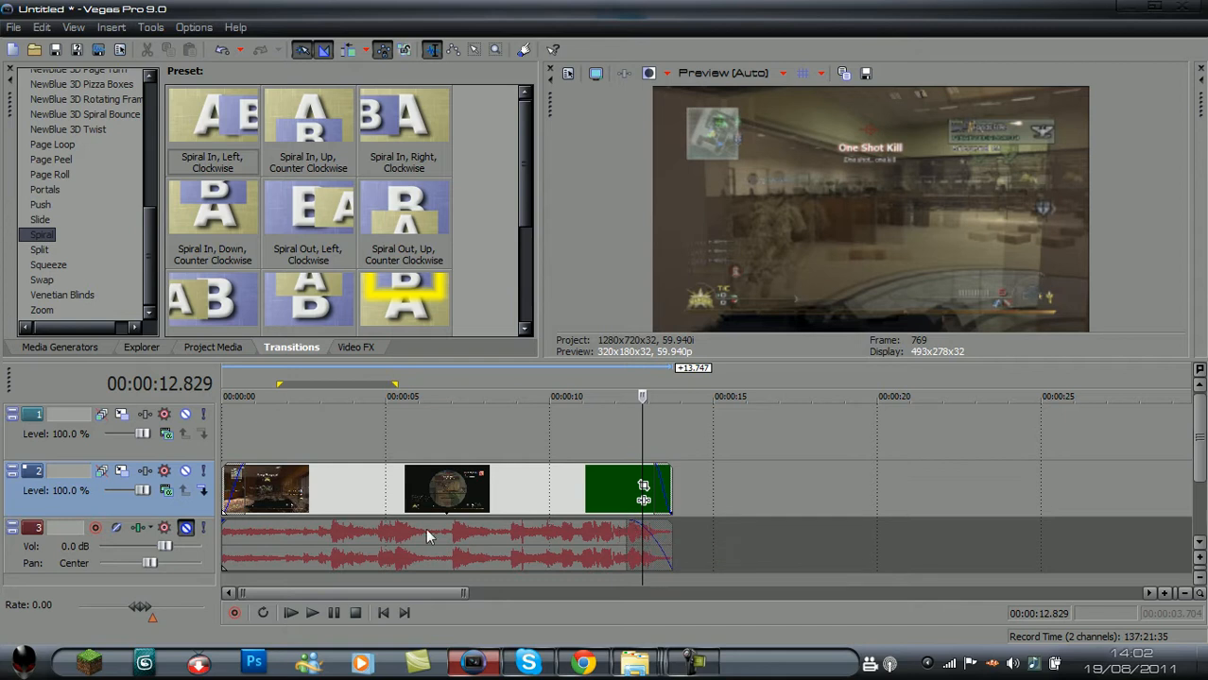
left_click(185, 471)
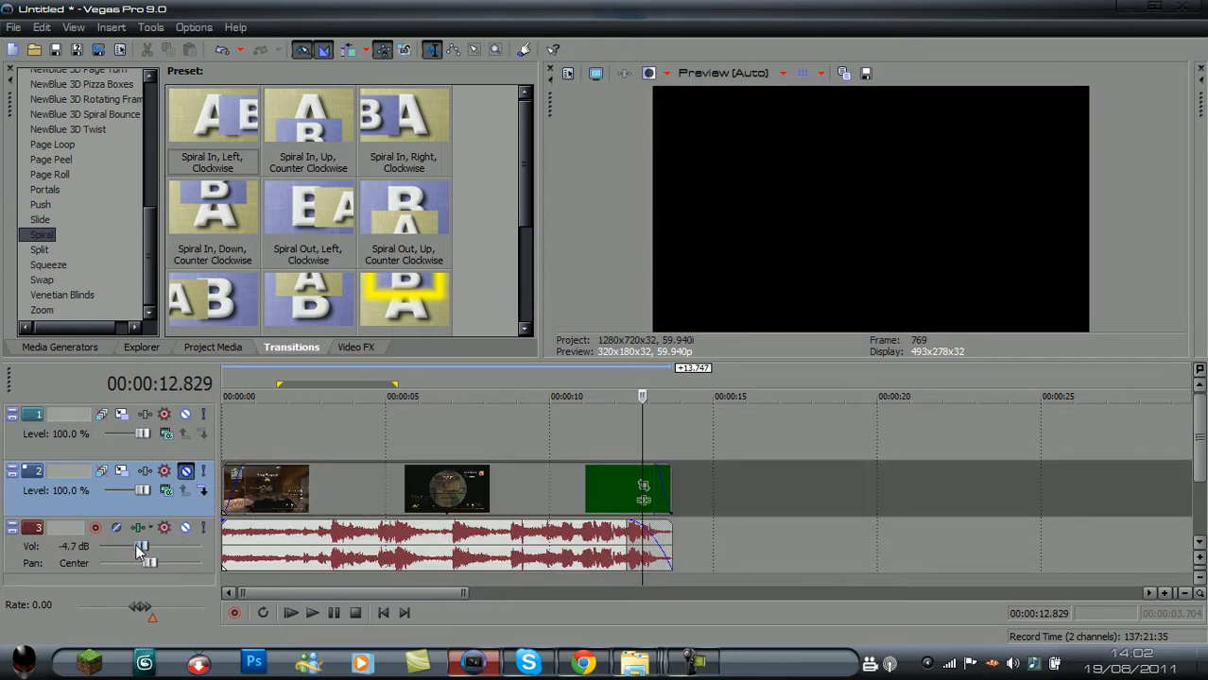
left_click_drag(222, 522, 368, 525)
left_click(292, 613)
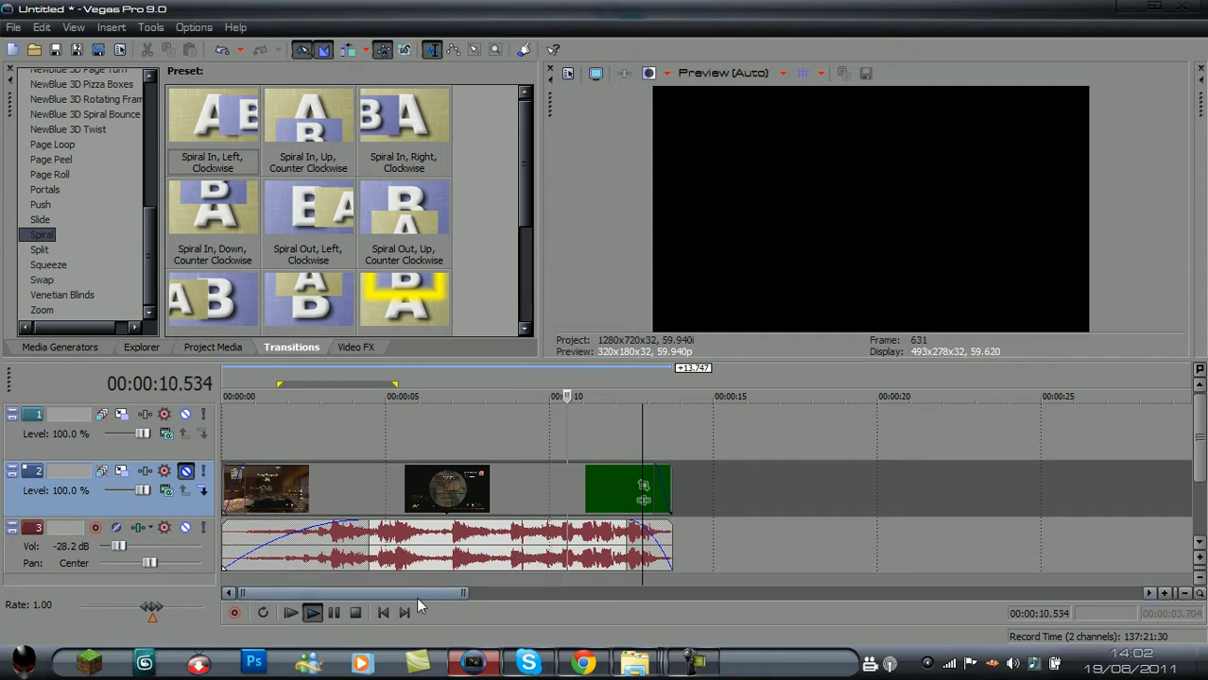
- Lengthen the audio clip's fade-out to about 2 seconds and pause playback
left_click_drag(631, 531, 606, 541)
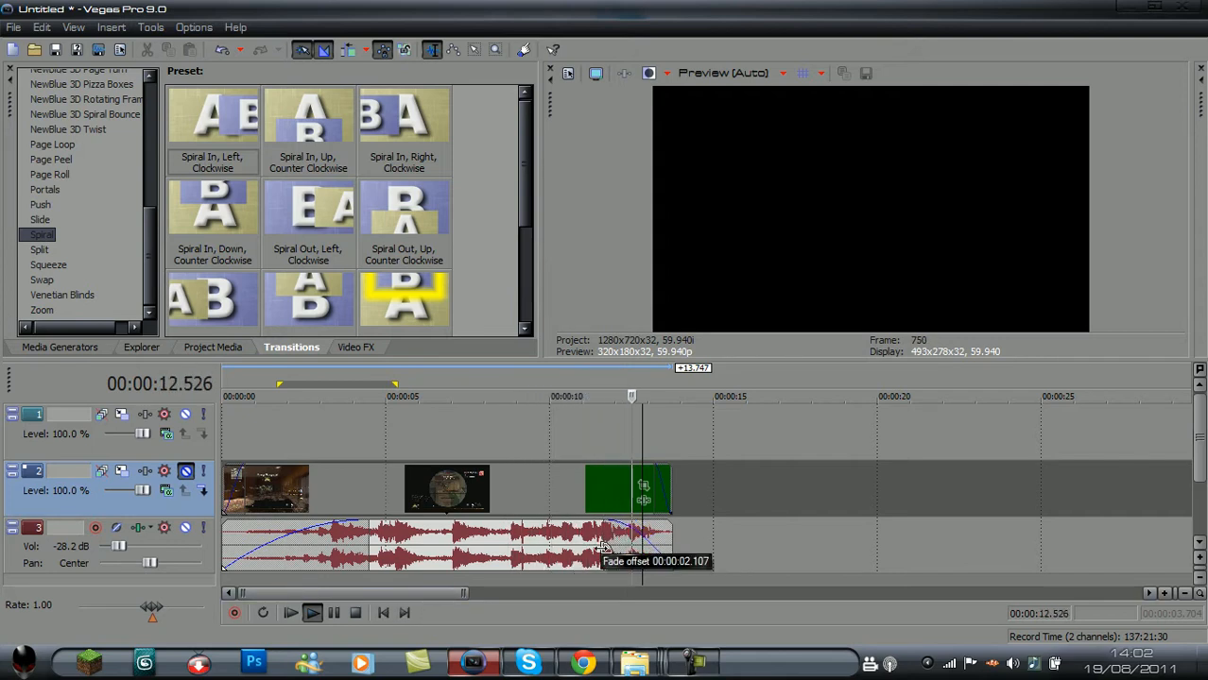
left_click(330, 614)
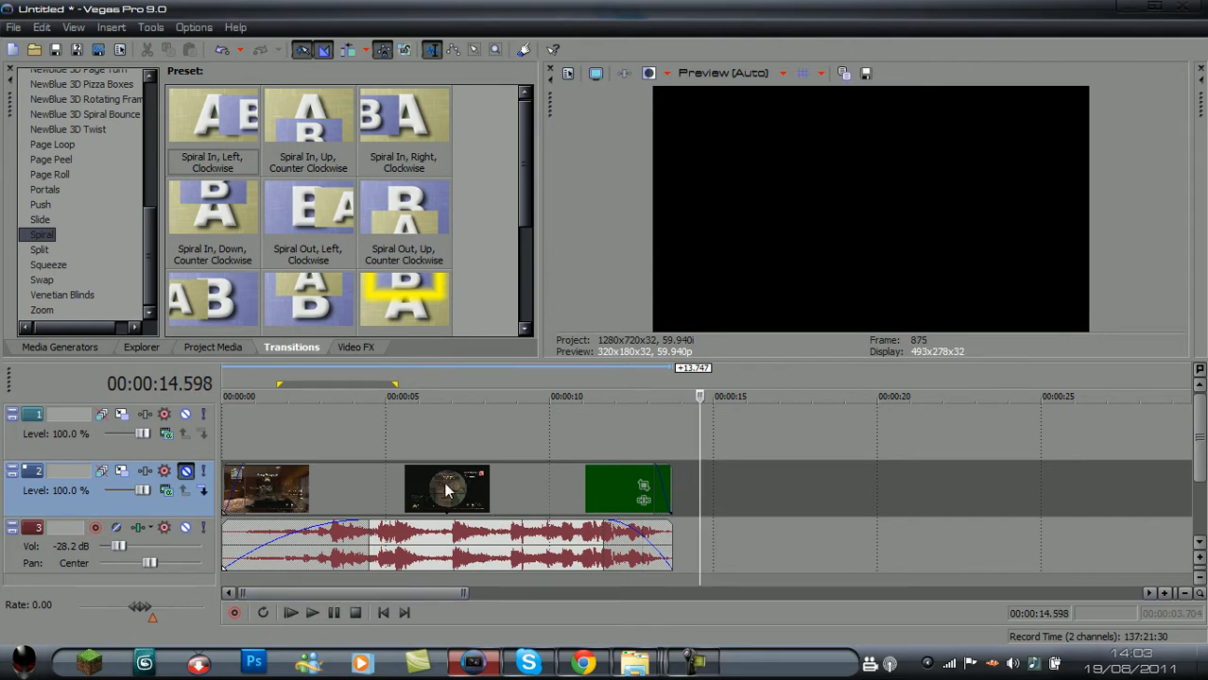
- Unmute track 2 and remove the fade-ins from the start of the audio and video clips
left_click(418, 496)
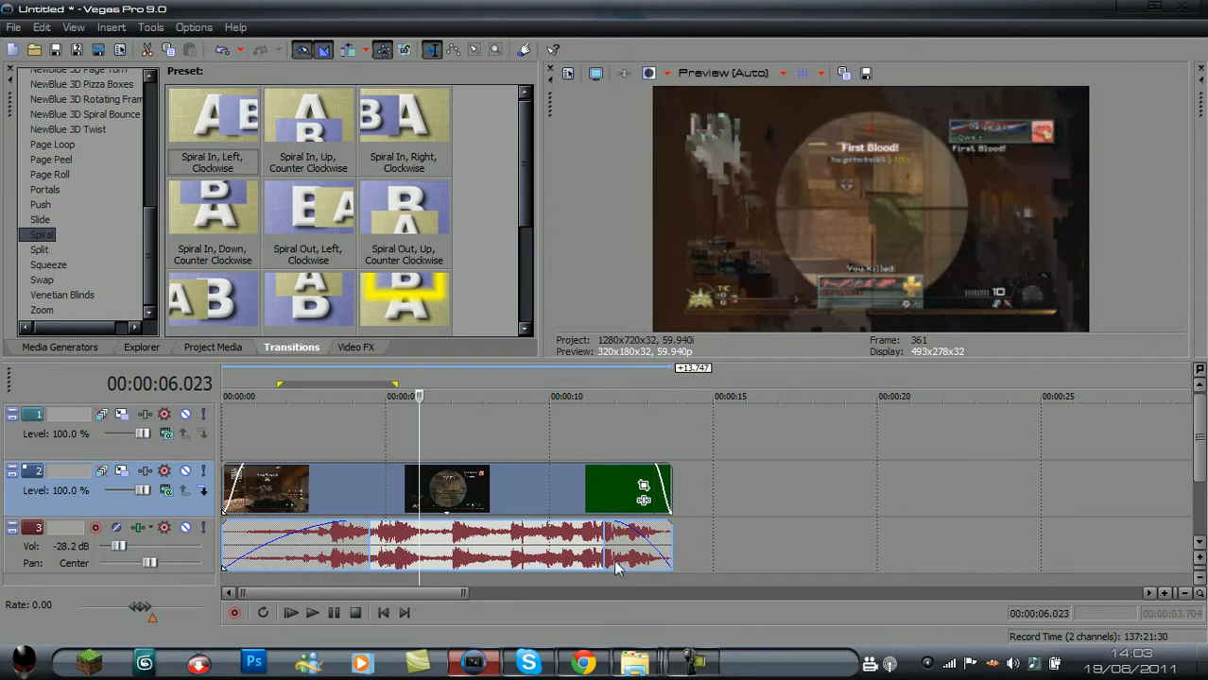
left_click(389, 380)
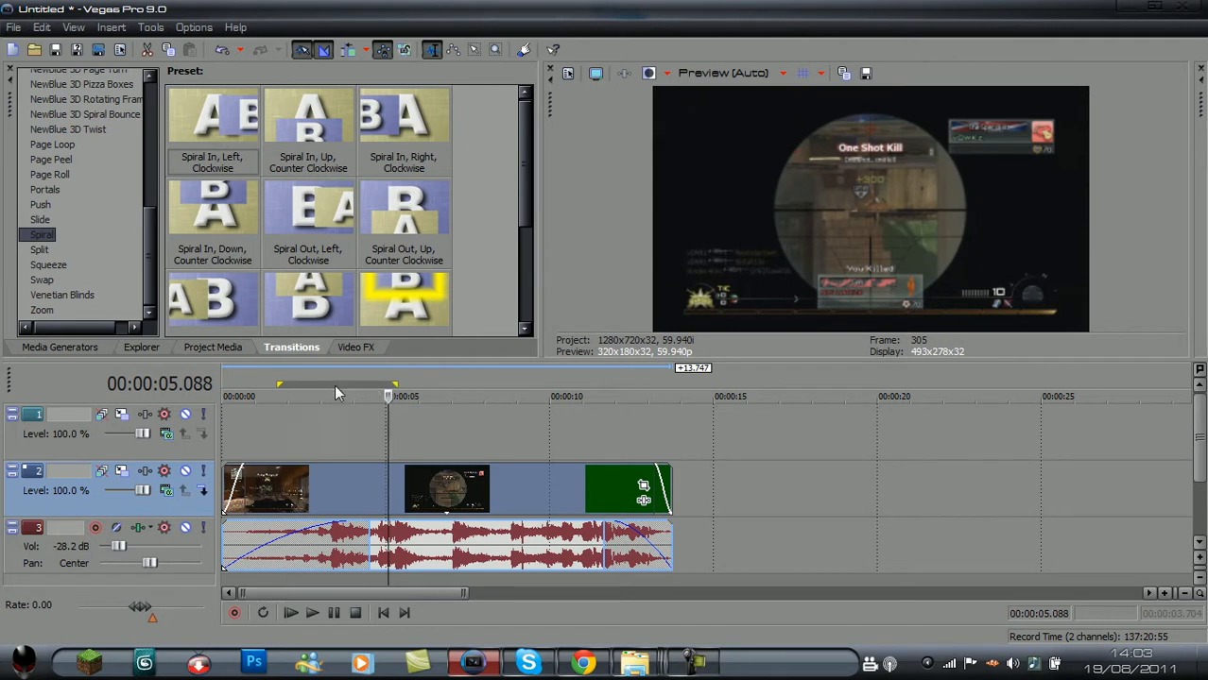
left_click(269, 377)
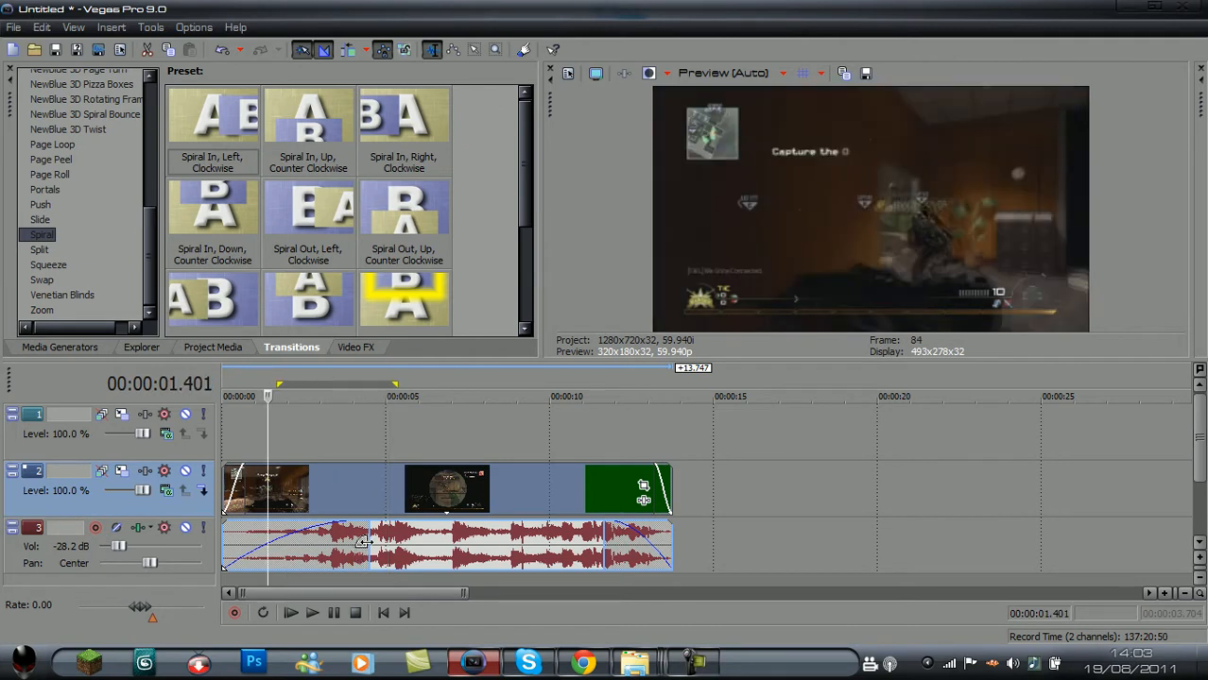
left_click_drag(364, 543, 179, 525)
left_click_drag(244, 490, 194, 489)
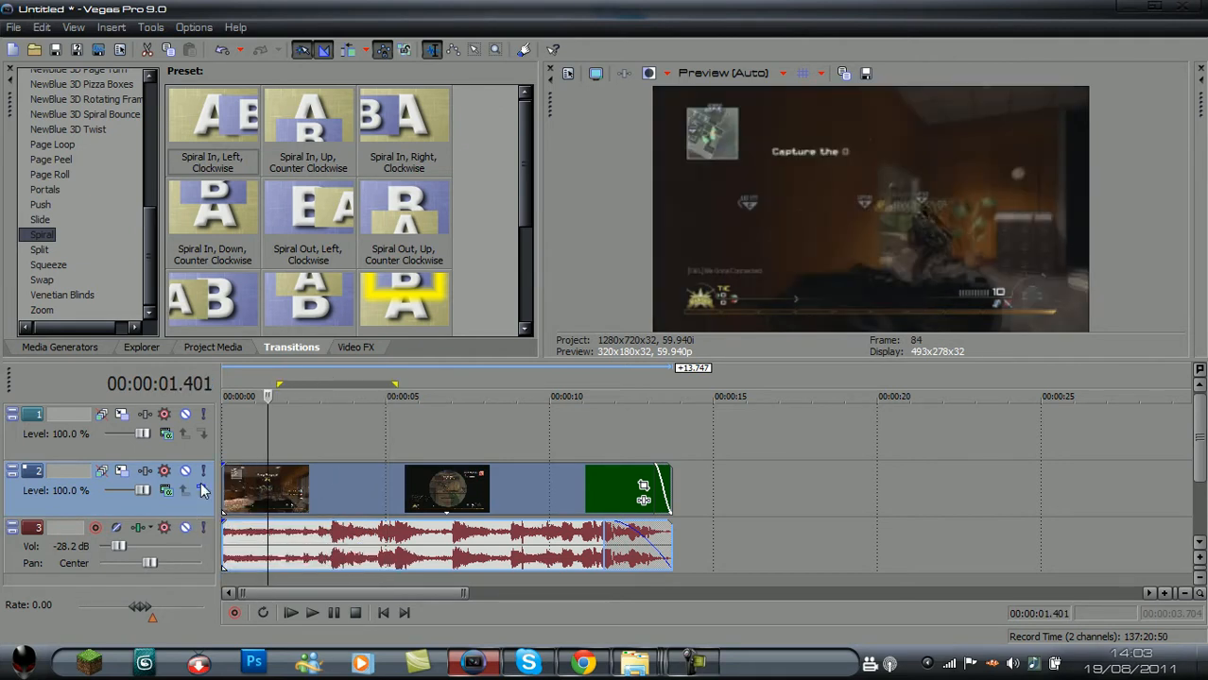
- Split the gameplay clip at 00:00:01.518 and 00:00:03.353 and delete the section between the two cuts
key("Right")
key("Right")
key("Right")
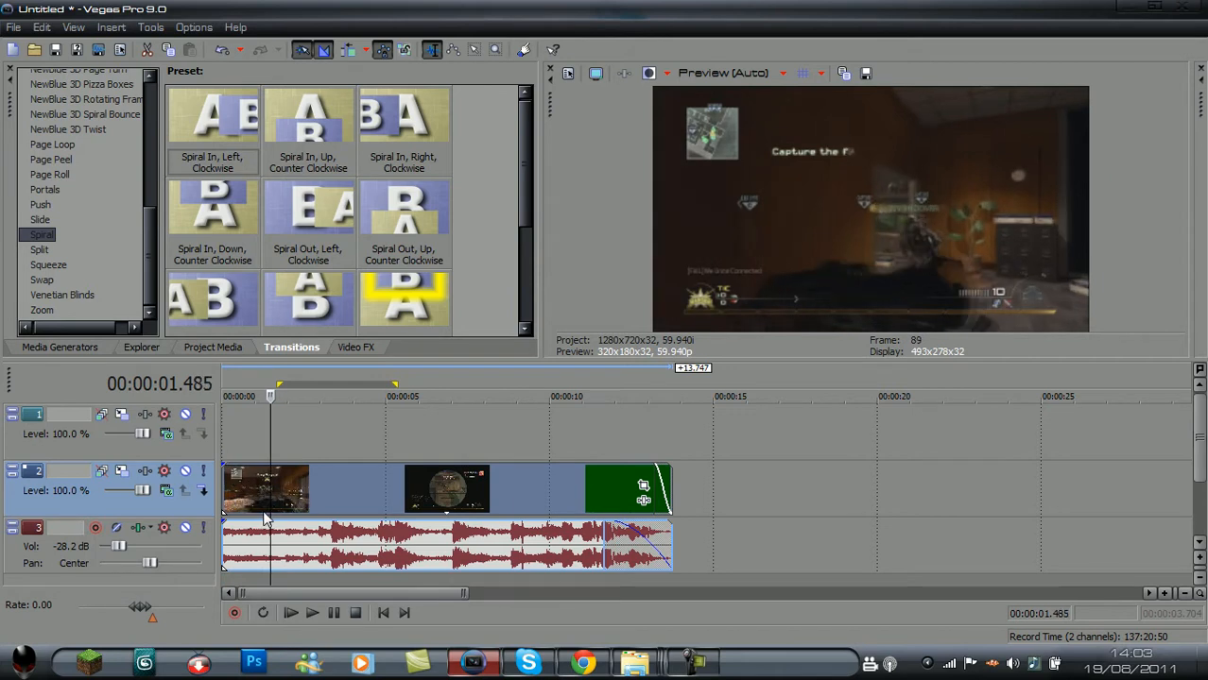
key("Right")
key("Right")
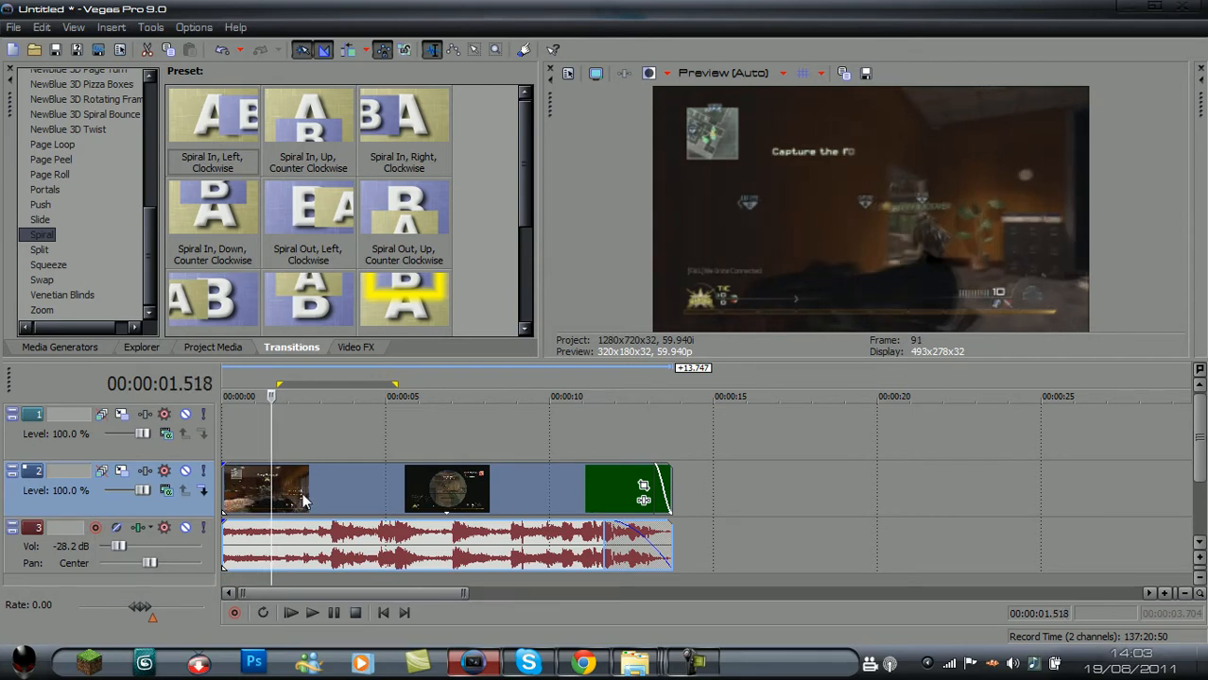
key("s")
left_click(331, 486)
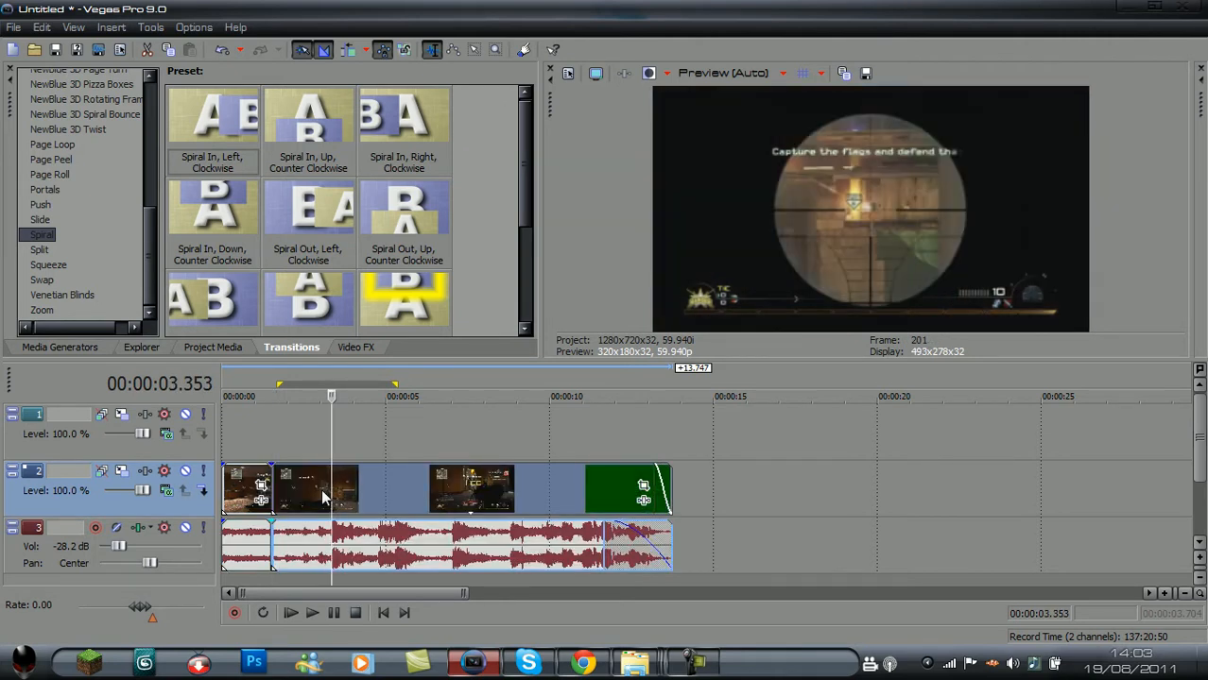
key("s")
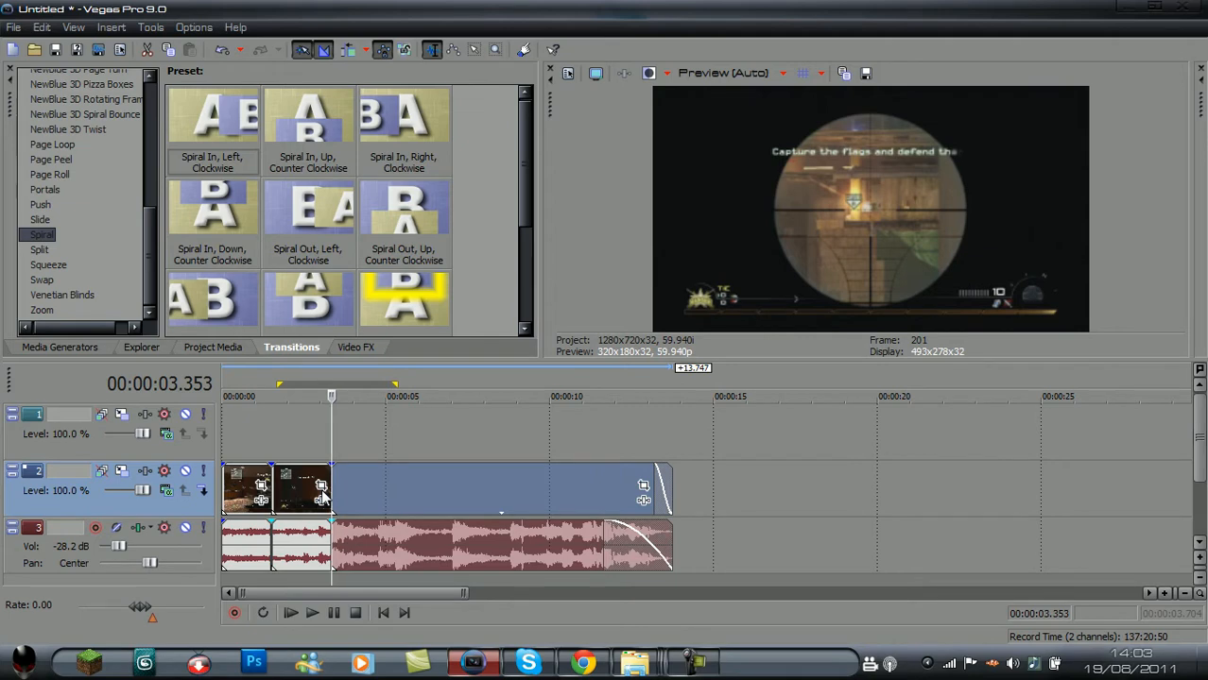
right_click(306, 488)
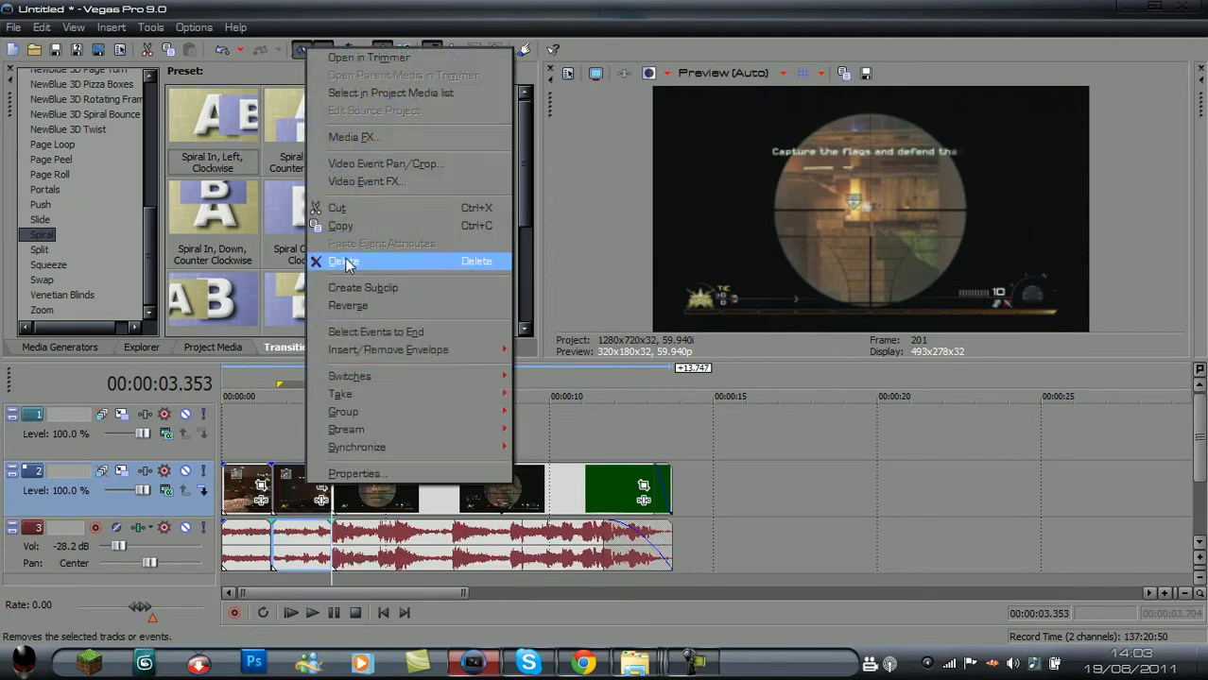
left_click(344, 262)
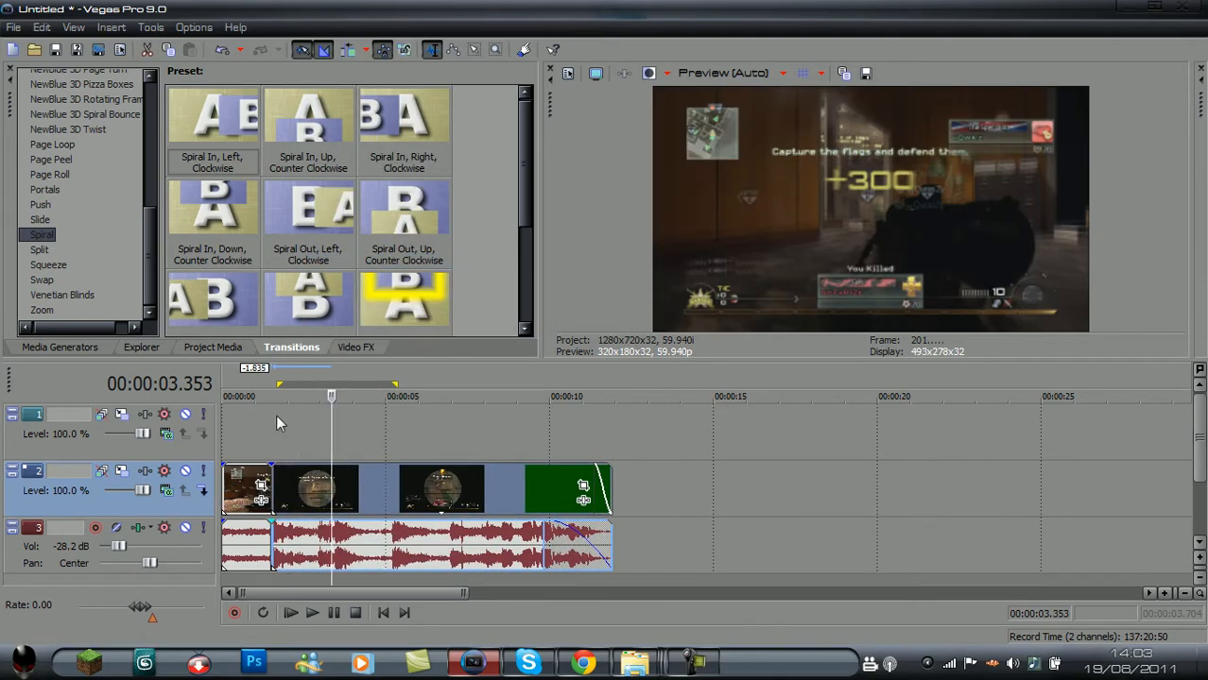
- Split the first gameplay clip at 00:00:01.335, shortly before the existing cut
left_click(273, 395)
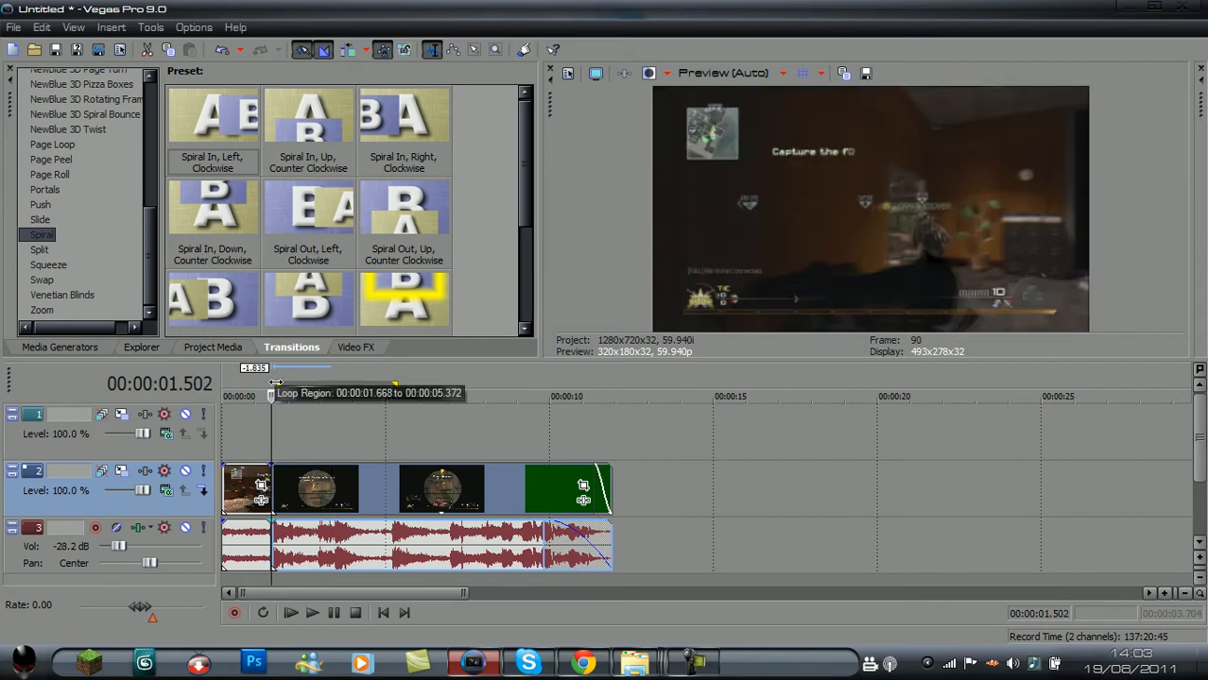
key("Right")
scroll(490, 498, "up", 5)
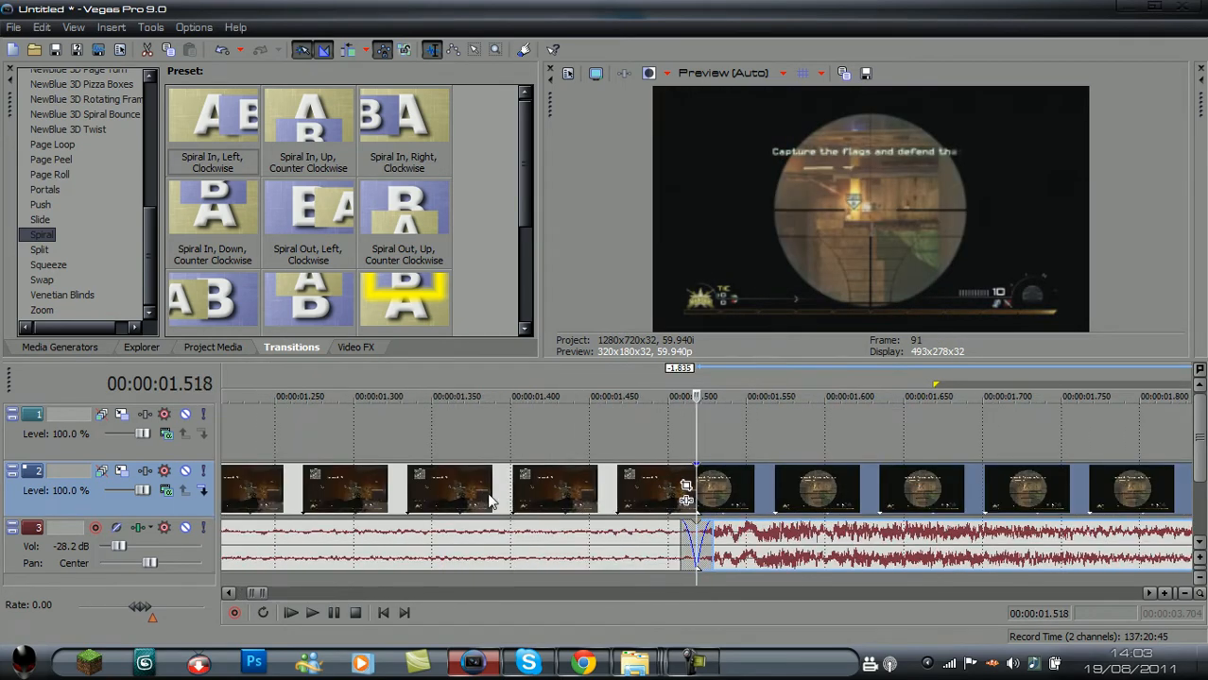
key("Left")
key("Left")
key("Left")
key("Left")
key("Left")
key("Left")
key("Left")
key("Left")
key("Left")
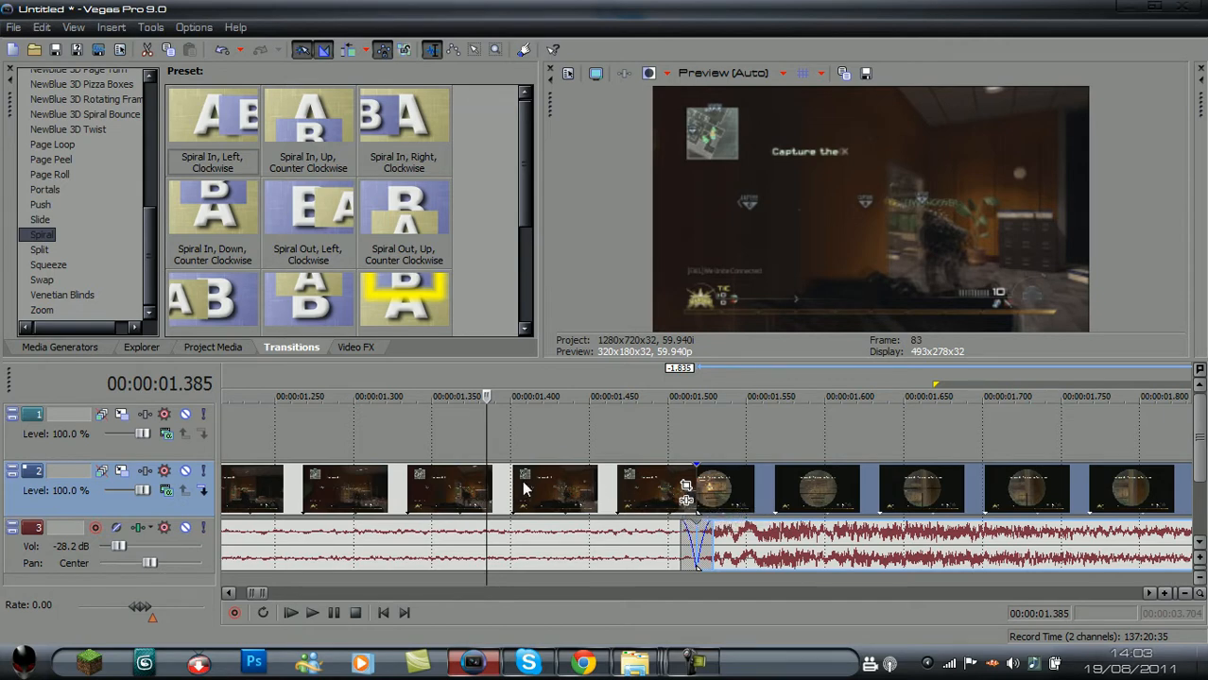
left_click(406, 495)
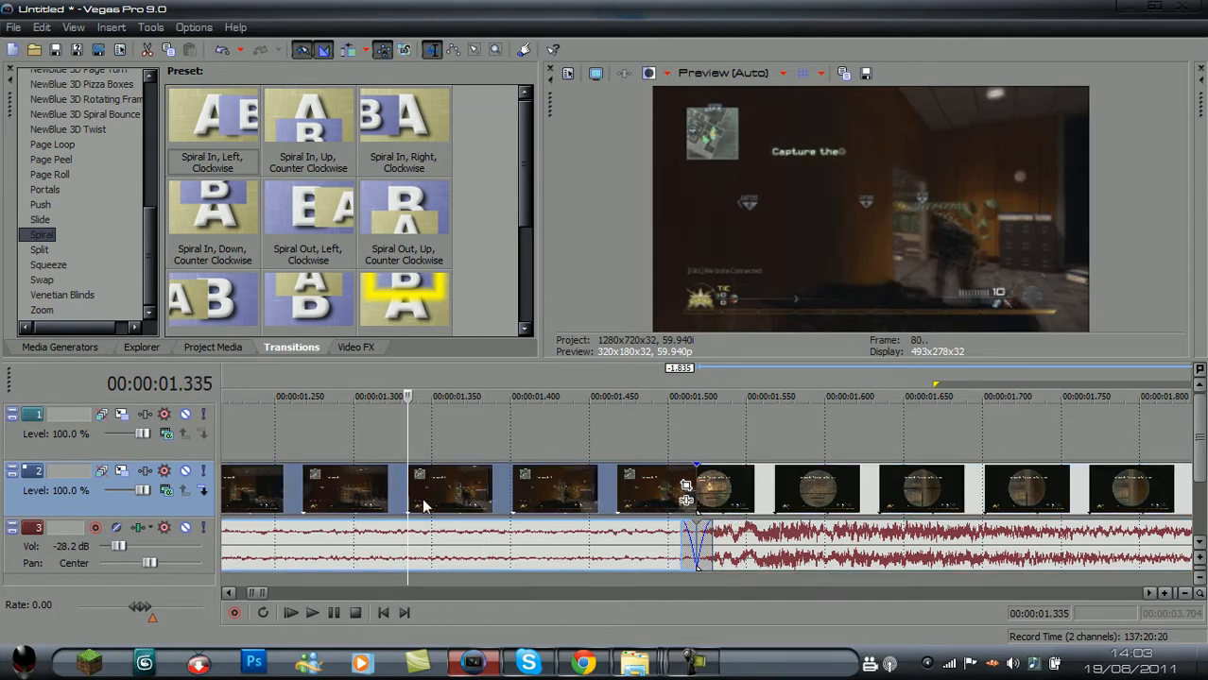
key("s")
- Add the Sony Cookie Cutter effect to the short piece before the cut and reduce its Size at the end of the piece
left_click(686, 501)
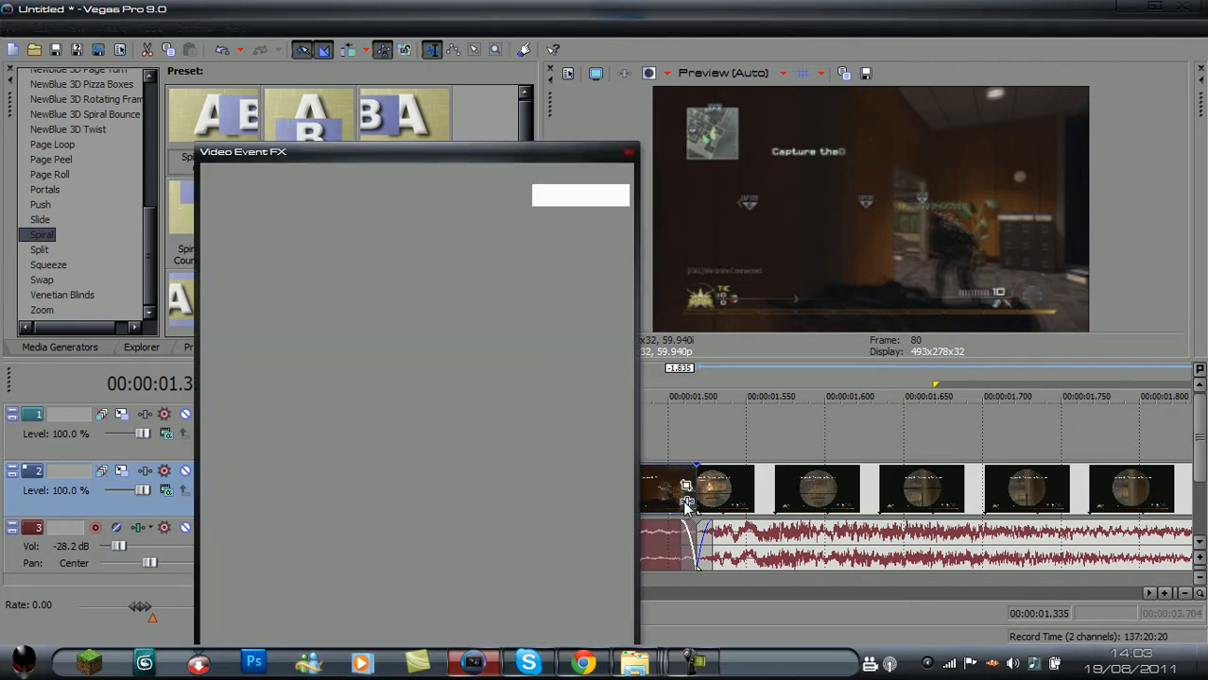
left_click(626, 442)
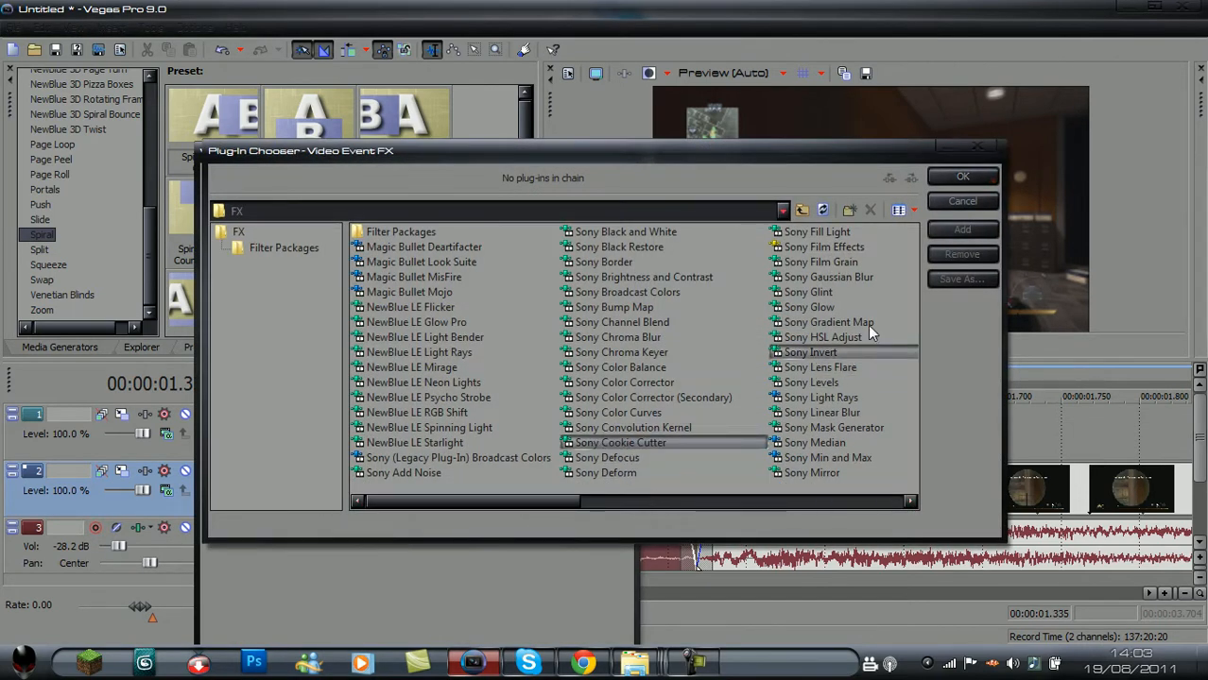
left_click(954, 228)
left_click(954, 178)
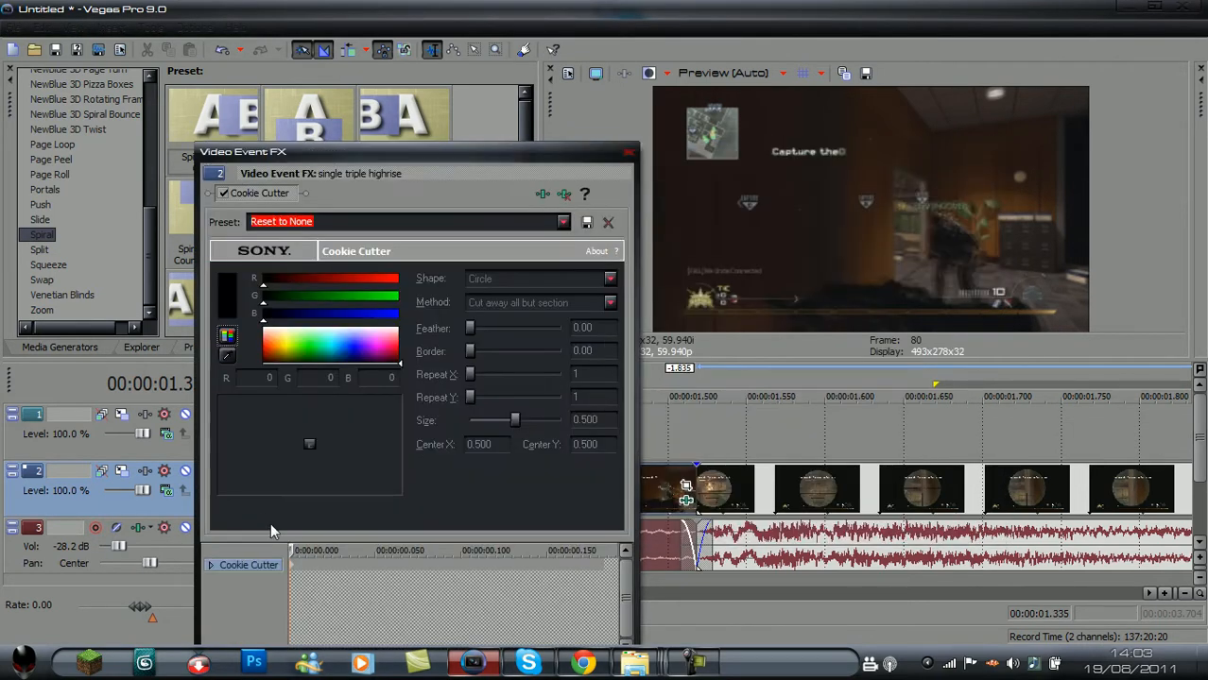
left_click_drag(297, 551, 606, 550)
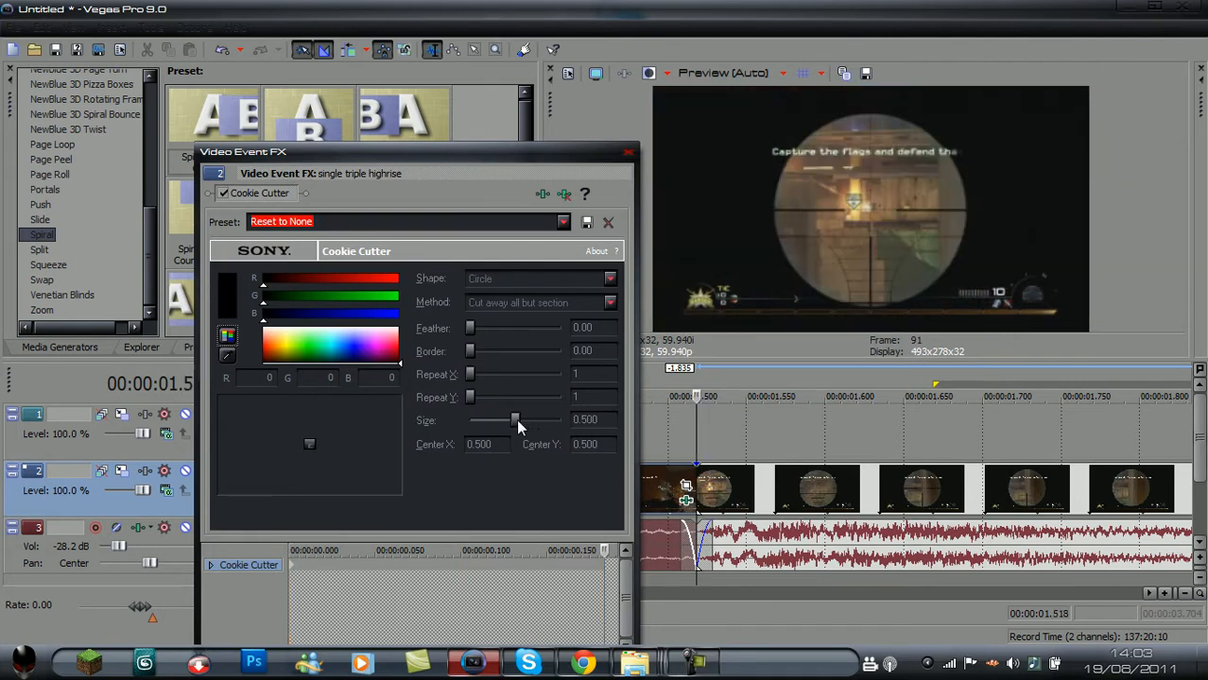
left_click_drag(516, 422, 491, 424)
left_click(627, 154)
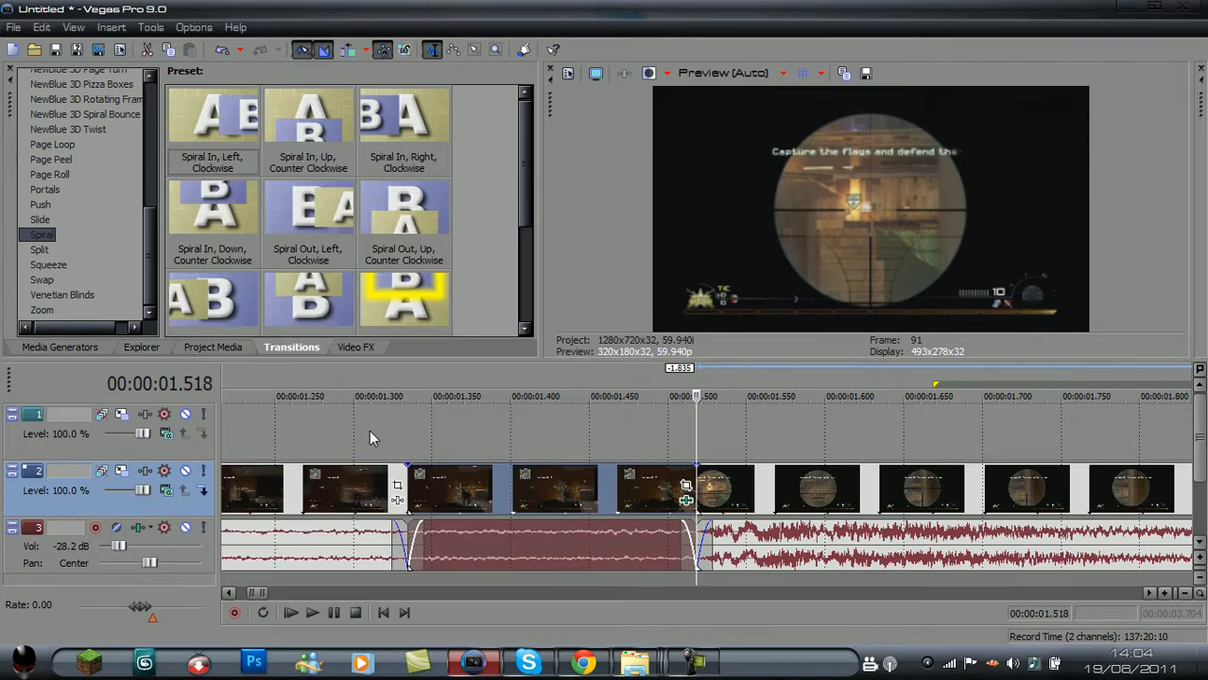
- Select the time range from 00:00:01.134 to 00:00:02.019 around the short effect piece and play it back
scroll(423, 416, "down", 5)
left_click_drag(445, 383, 618, 382)
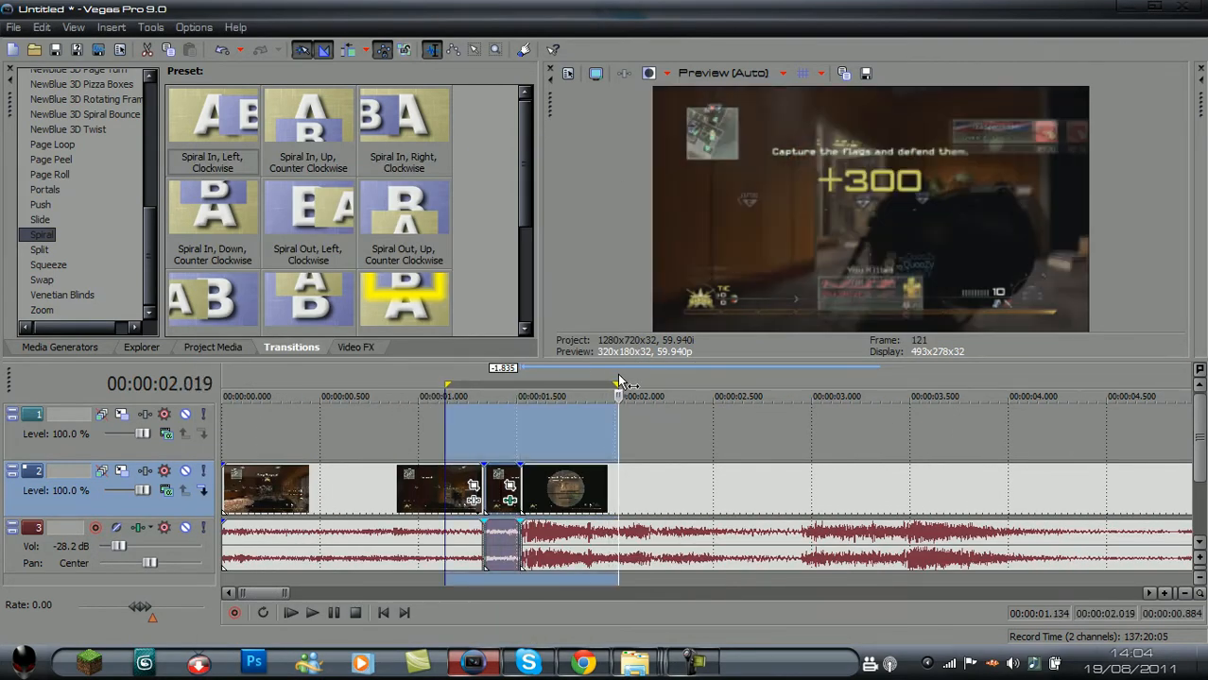
key("space")
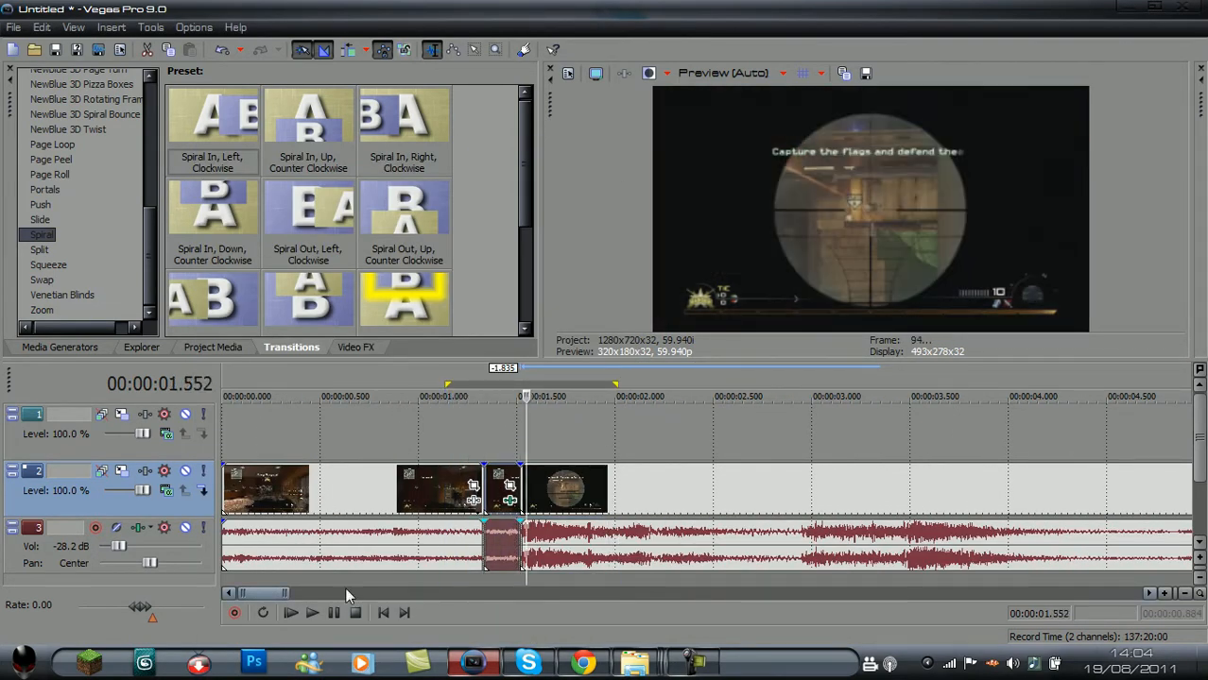
left_click(312, 613)
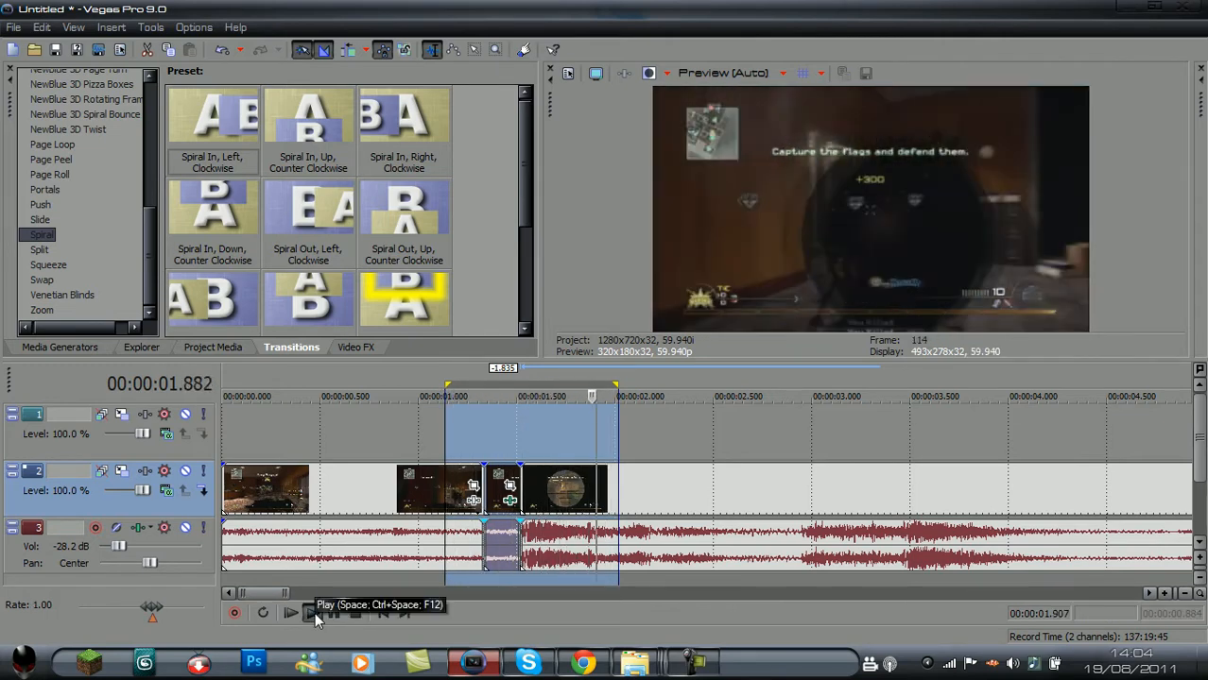
key("space")
left_click(478, 378)
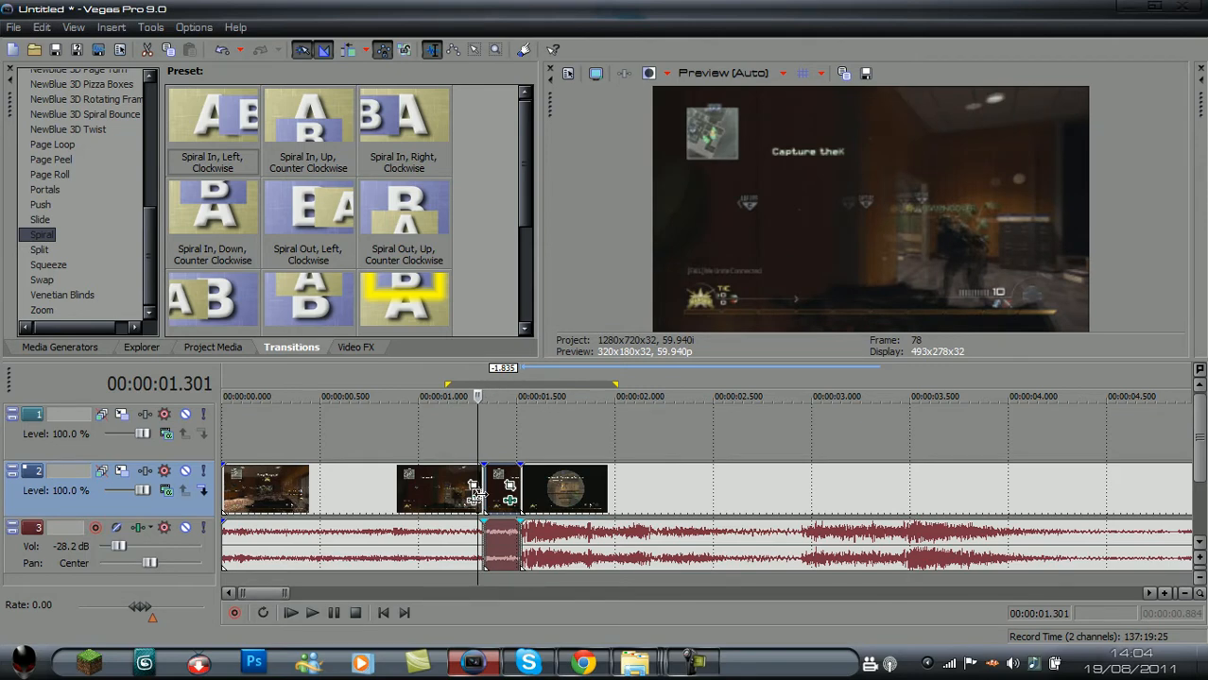
- Add the With me - Sum 41 MP3 from the desktop on a new track at about 2 seconds, with track 3 muted and track 4 at -10.2 dB
scroll(567, 557, "down", 2)
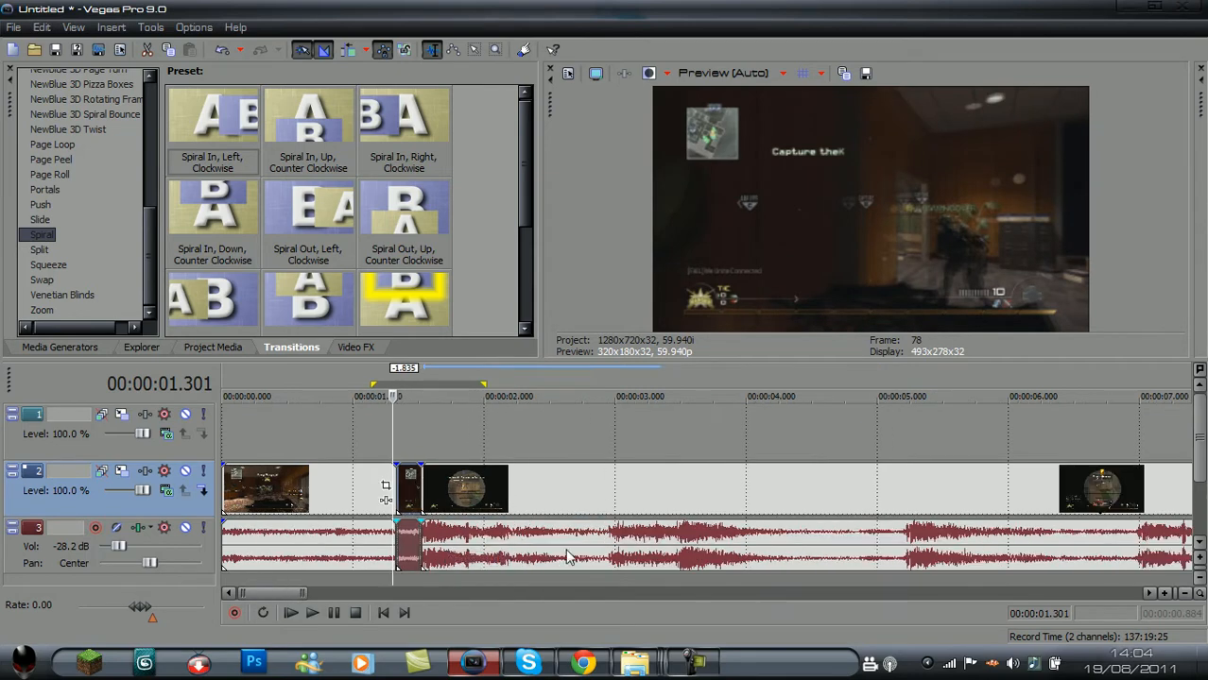
left_click(1126, 7)
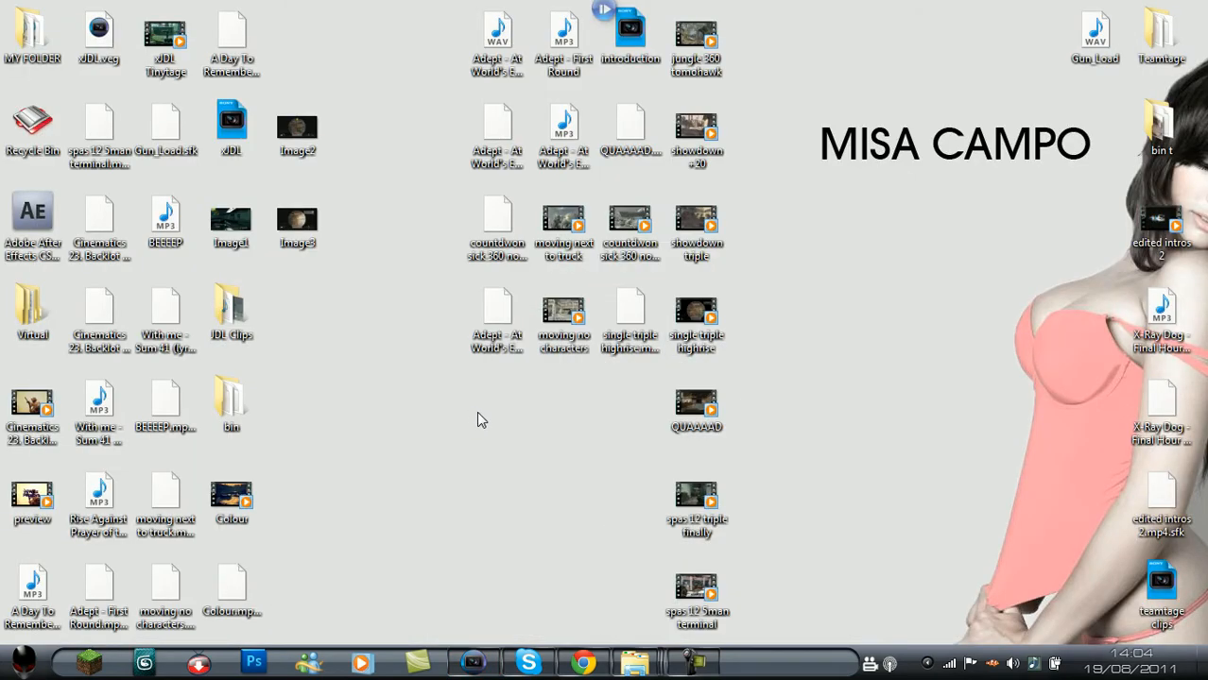
left_click_drag(104, 421, 501, 580)
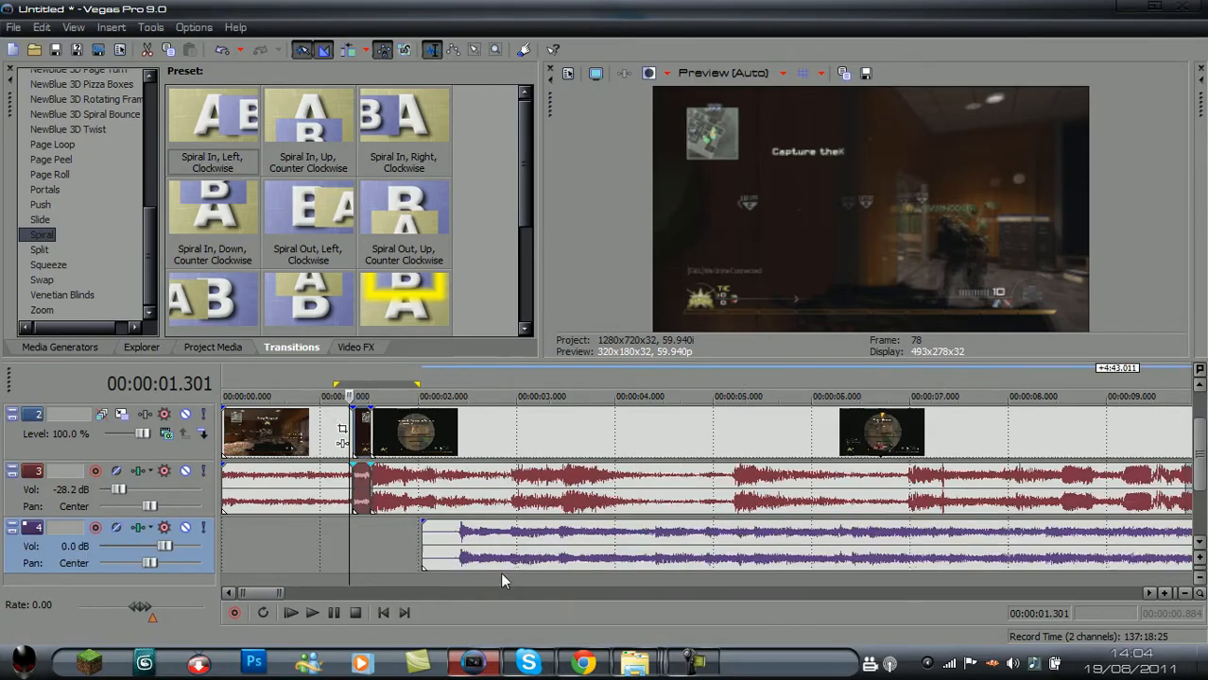
scroll(502, 578, "down", 2)
left_click(186, 471)
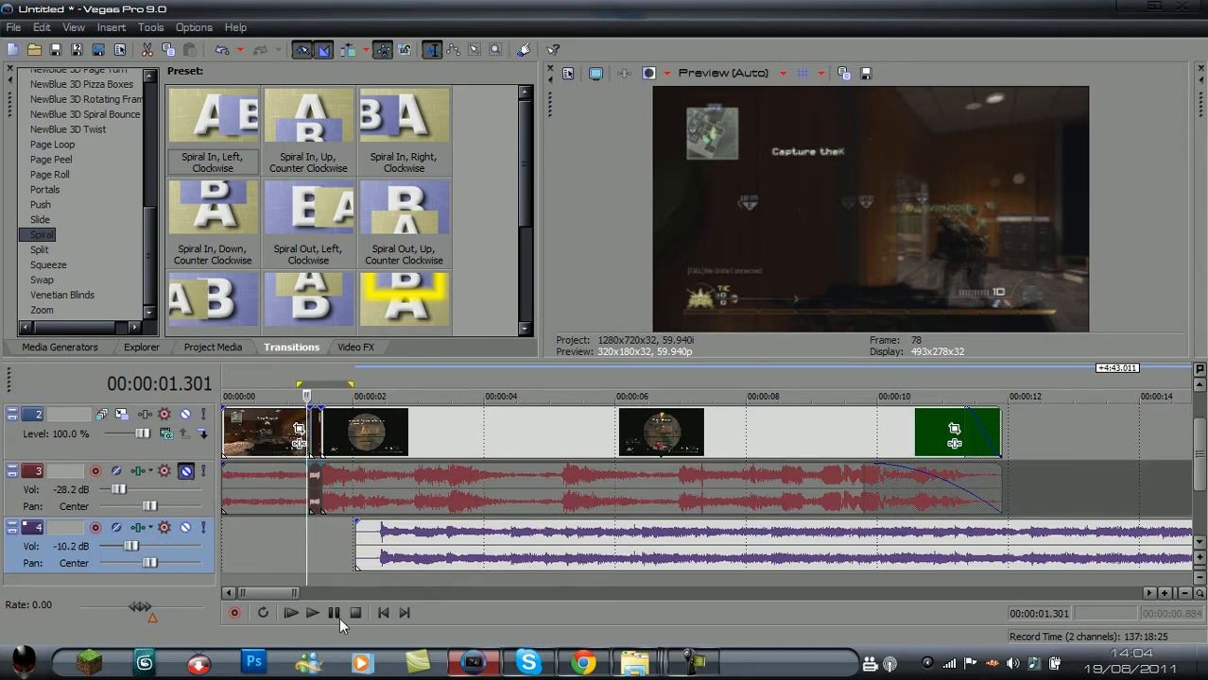
- Play the project from about 00:00:05.8 and lower the music on track 4 to -28.2 dB
left_click(418, 435)
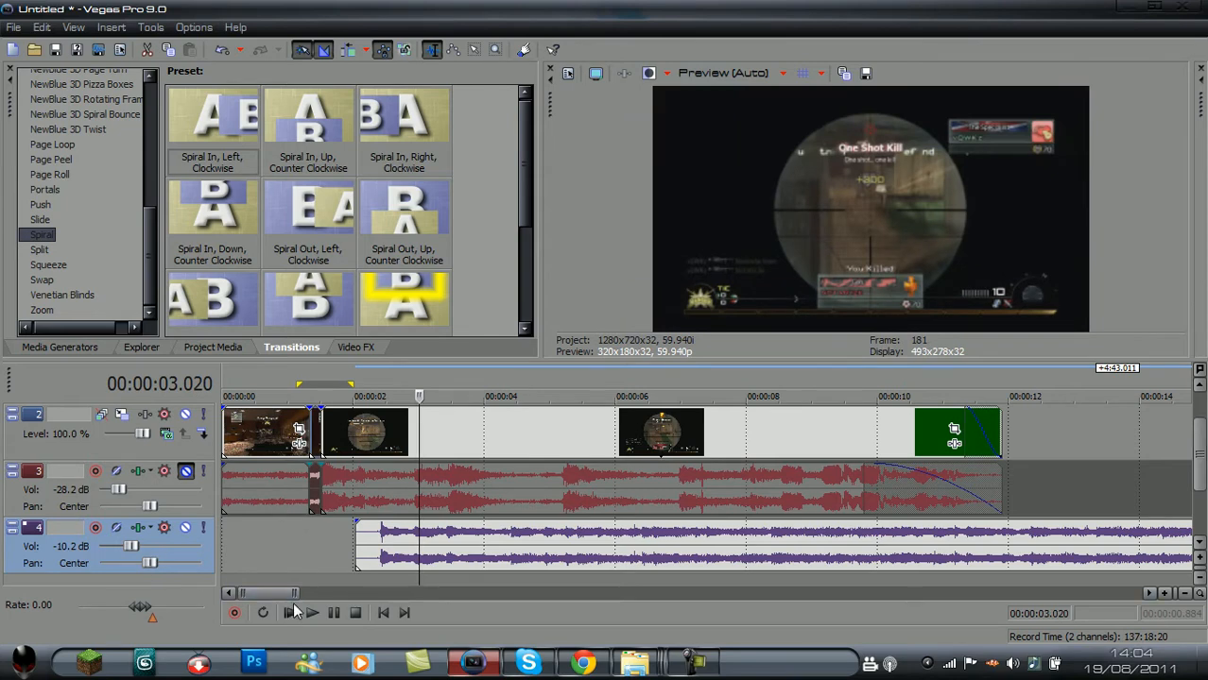
left_click(332, 616)
left_click(336, 613)
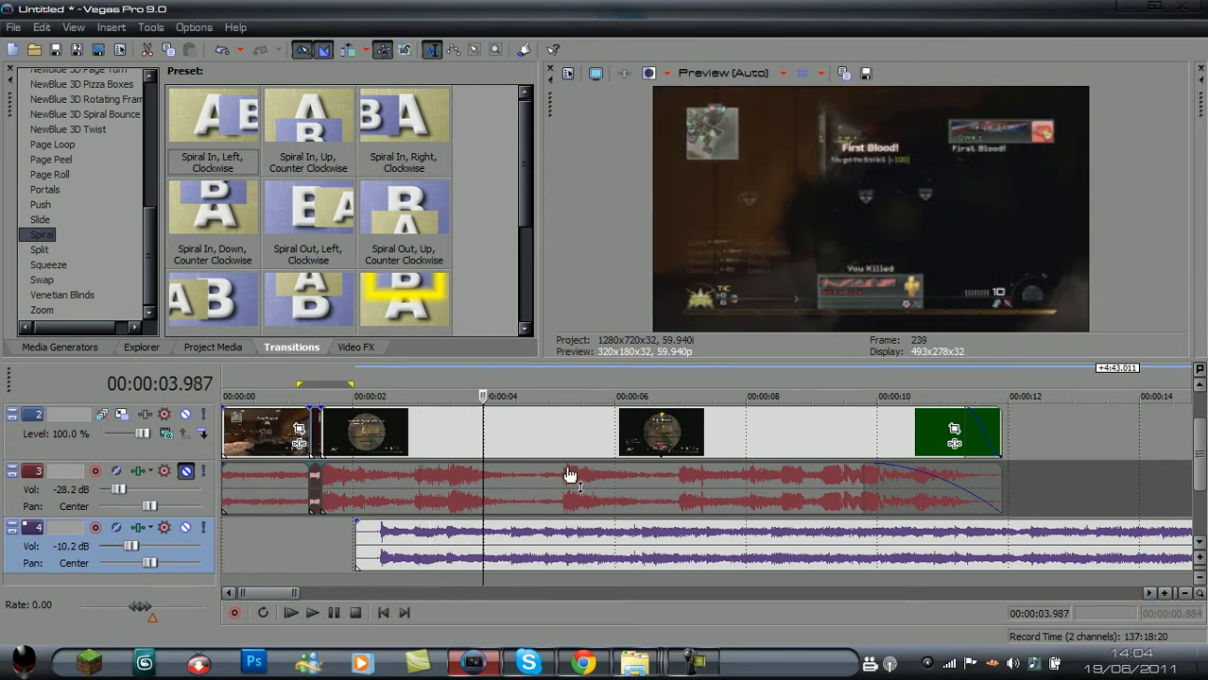
left_click(603, 397)
left_click(312, 613)
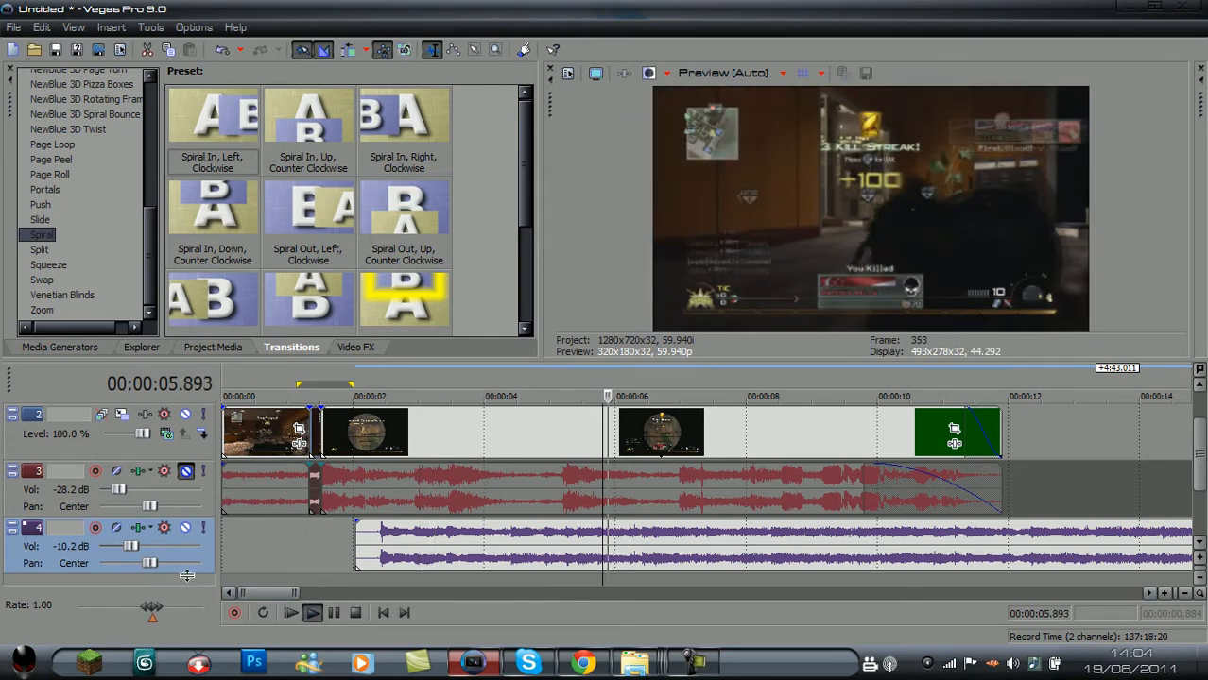
left_click_drag(132, 546, 117, 547)
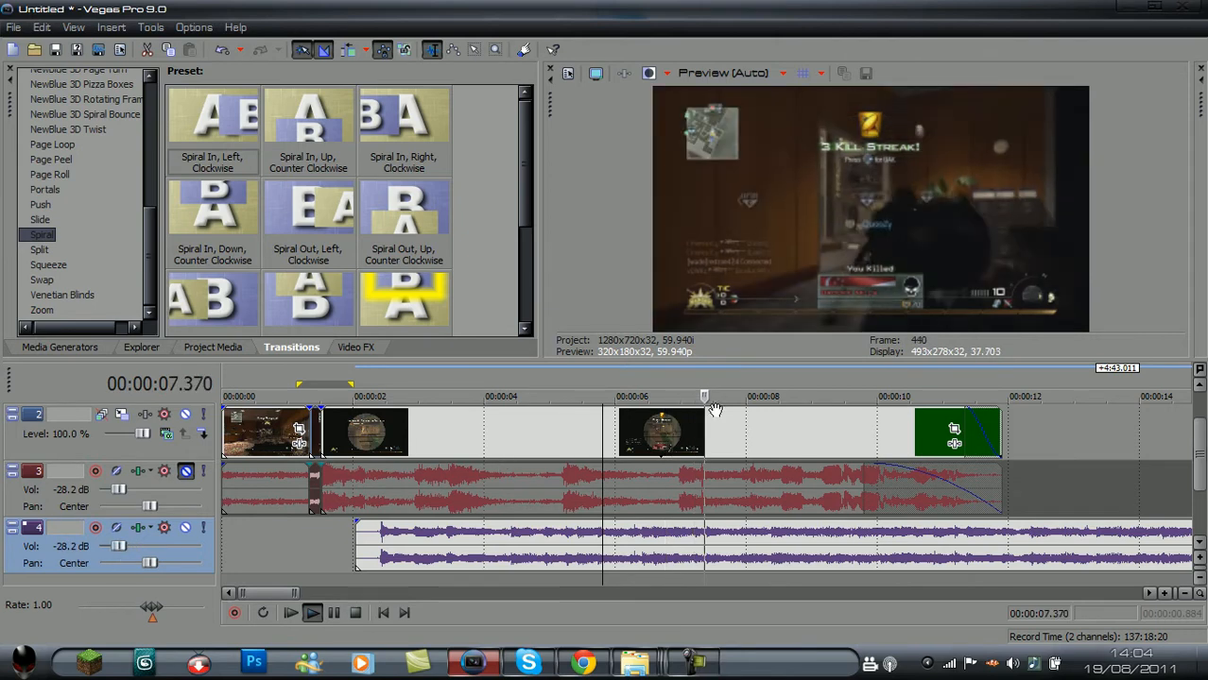
- Play the music on track 4 from several points between about 8 and 47 seconds to examine its passages
left_click(820, 376)
left_click(954, 377)
left_click(1062, 383)
scroll(1054, 387, "down", 2)
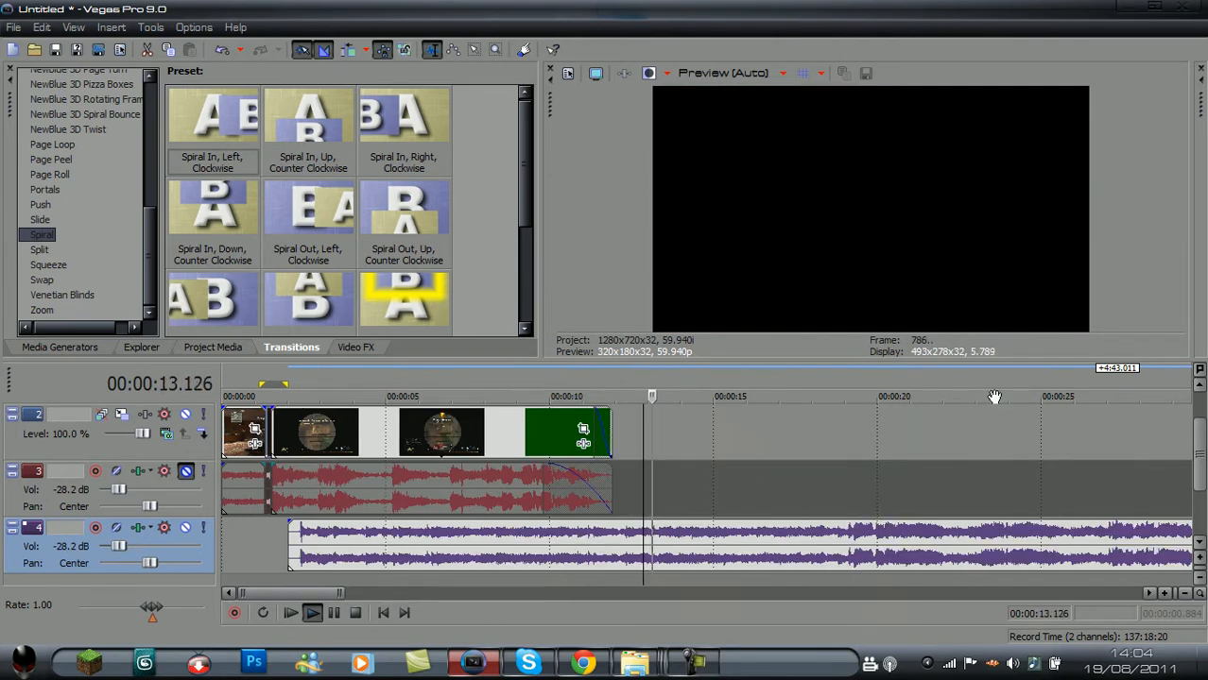
left_click(817, 382)
left_click(890, 382)
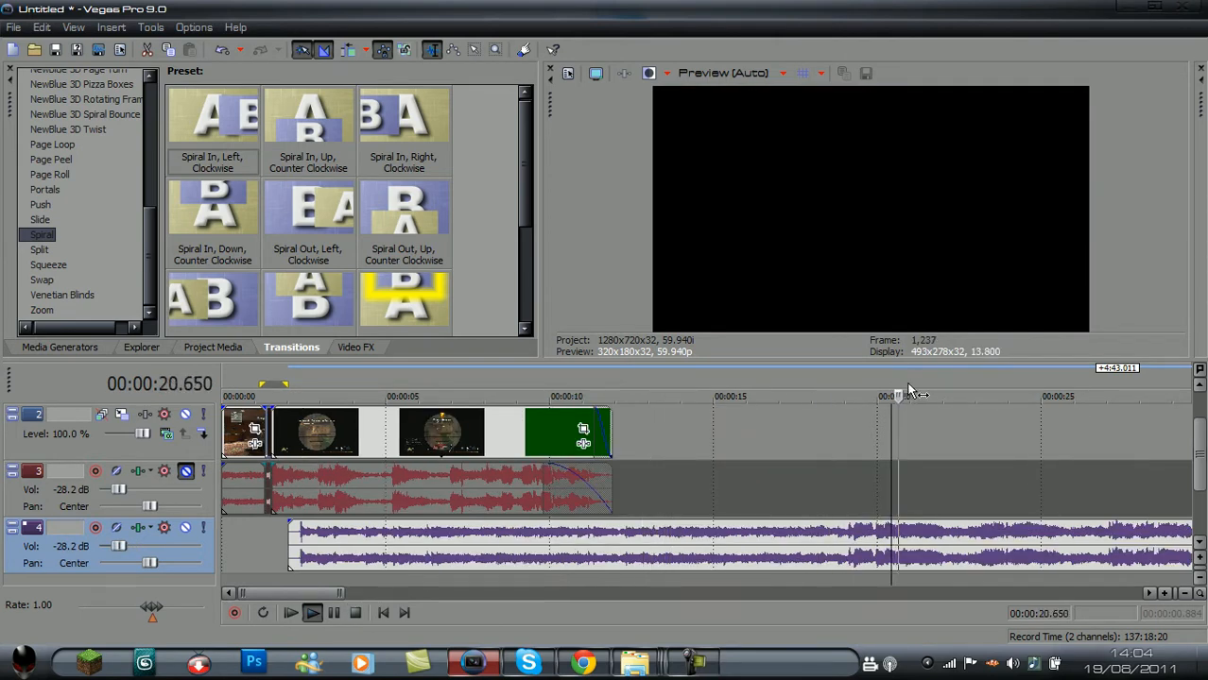
left_click(986, 376)
scroll(985, 378, "down", 2)
left_click(720, 374)
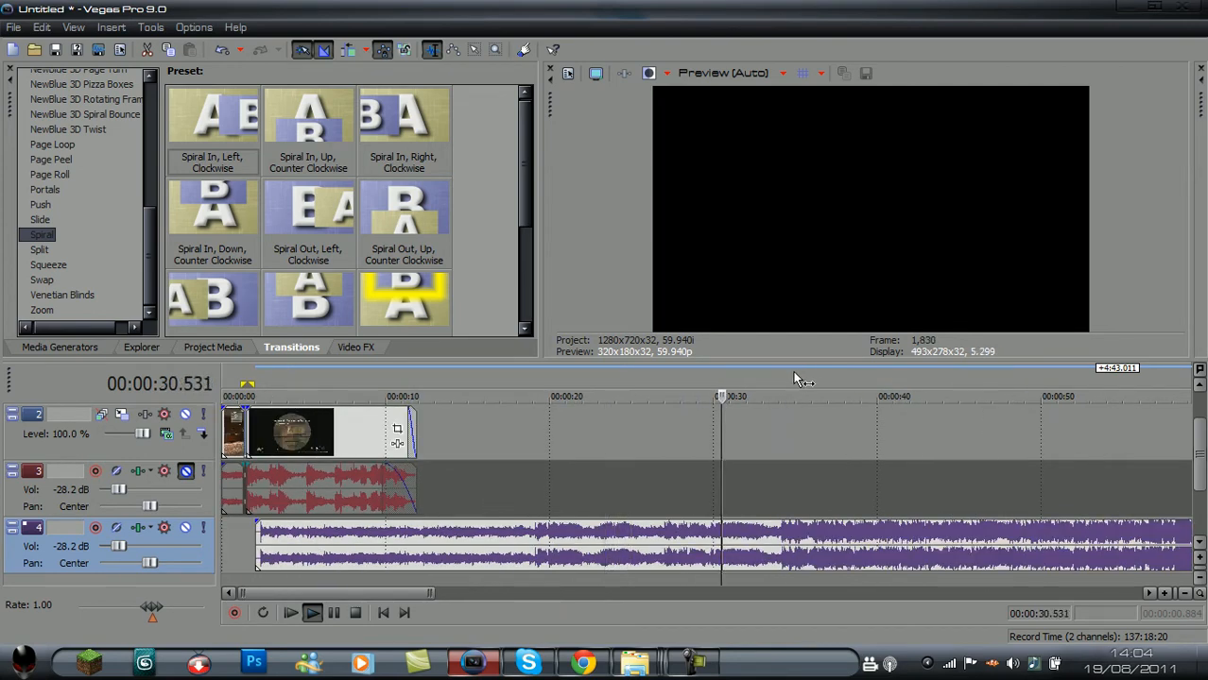
left_click(800, 370)
left_click(877, 370)
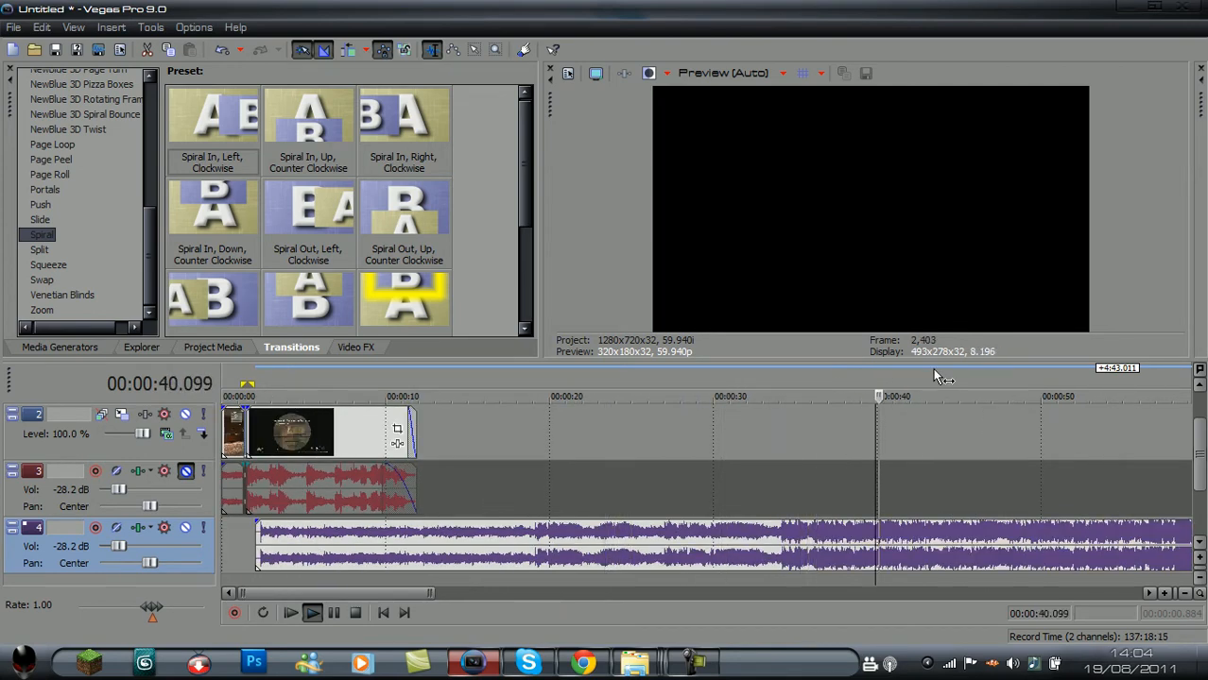
left_click(943, 376)
left_click(985, 370)
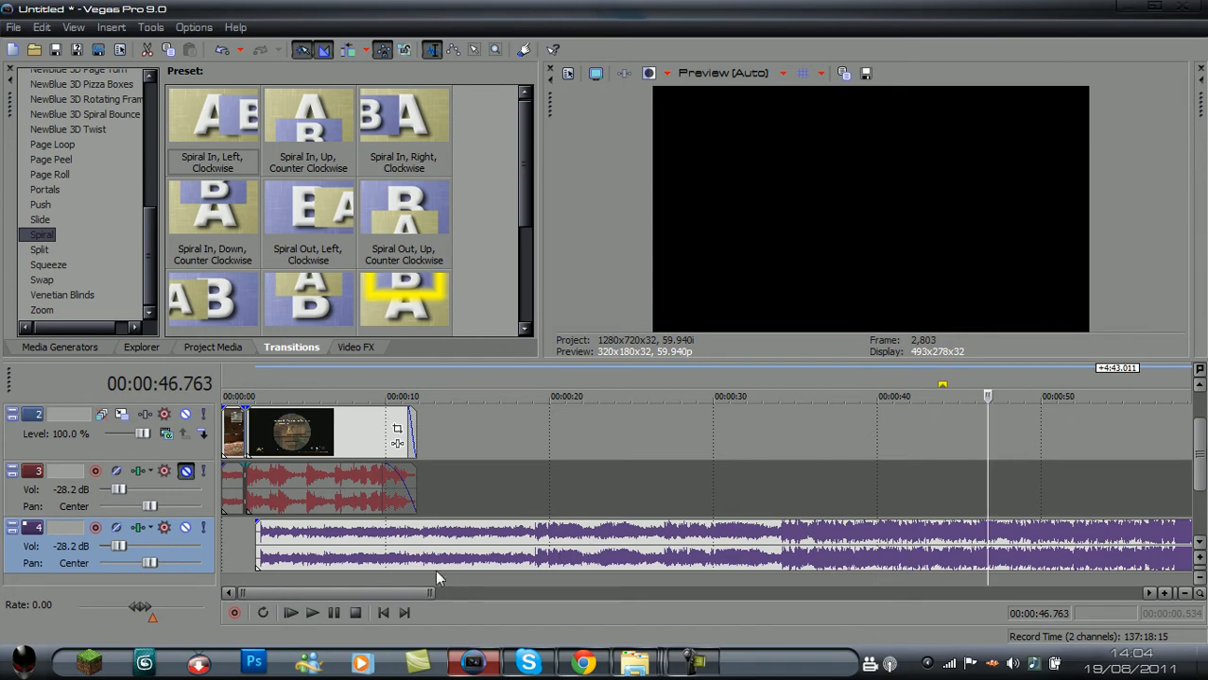
key("space")
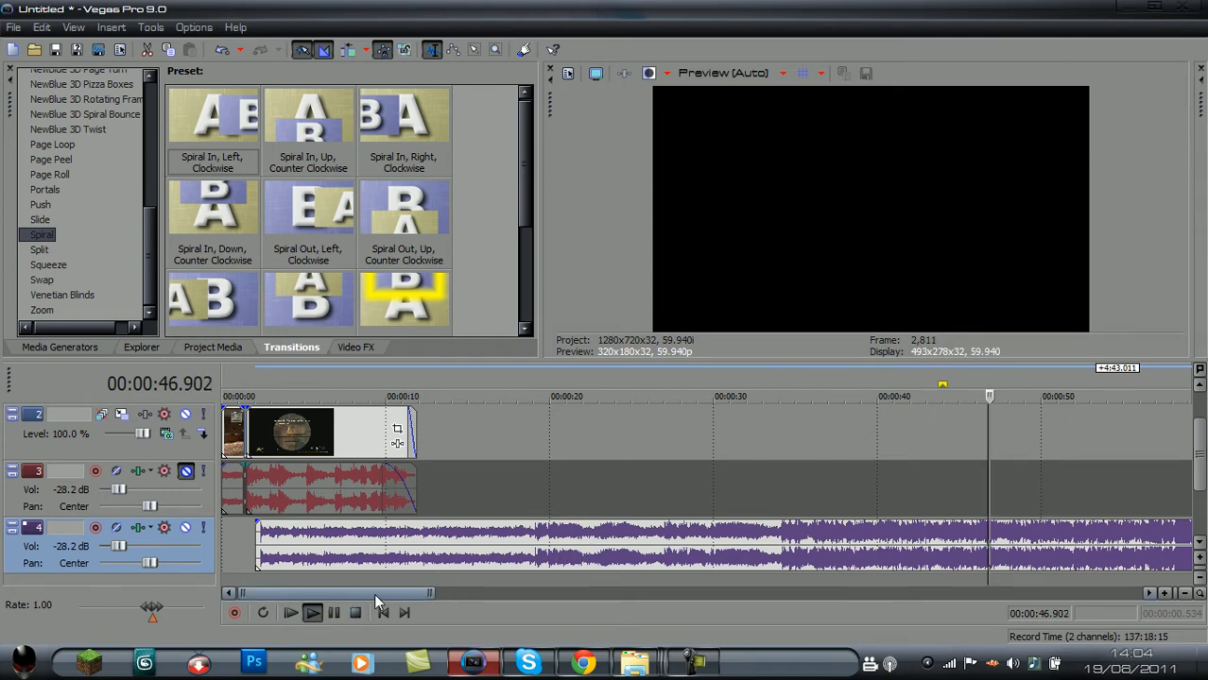
- Split the music on track 4 at 00:01:00.327 and at 00:01:03.764
left_click_drag(380, 595, 434, 593)
left_click(735, 388)
scroll(588, 559, "up", 4)
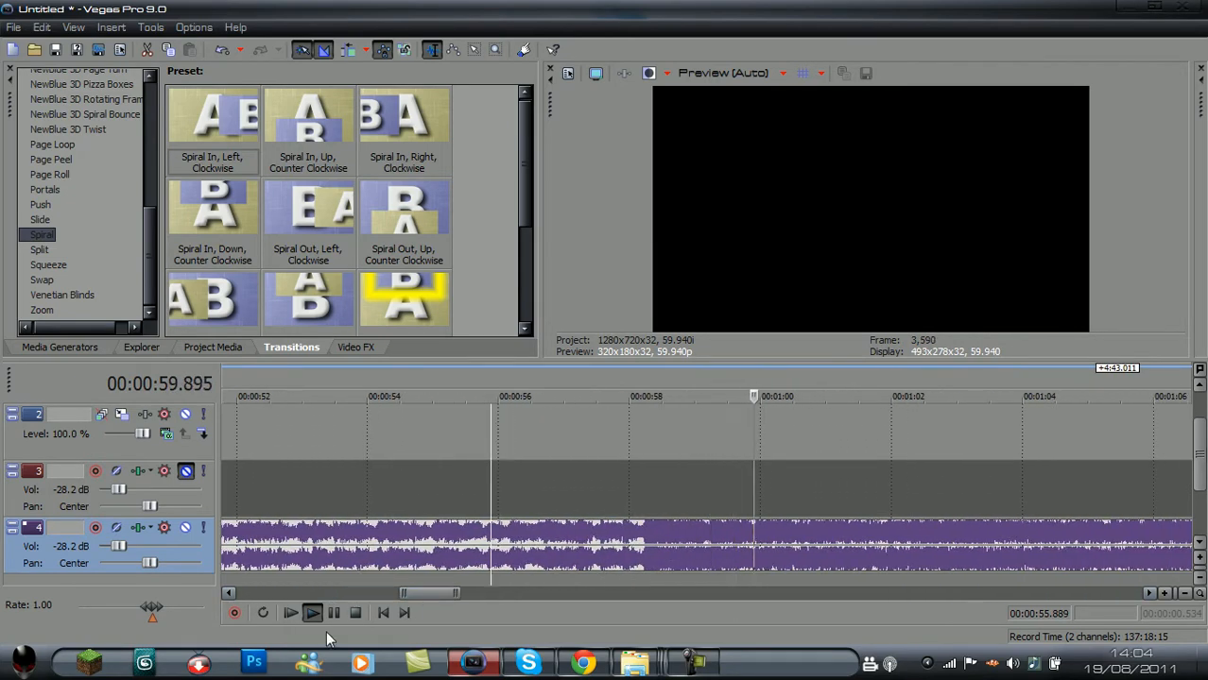
key("Return")
left_click(780, 541)
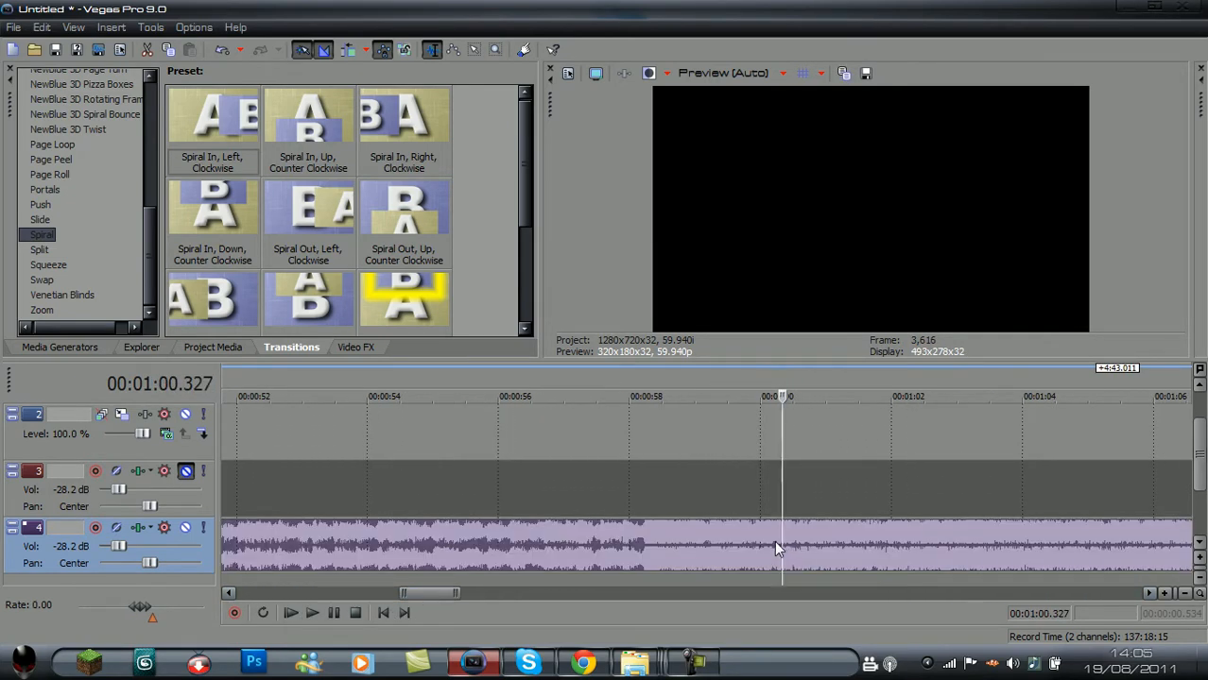
key("s")
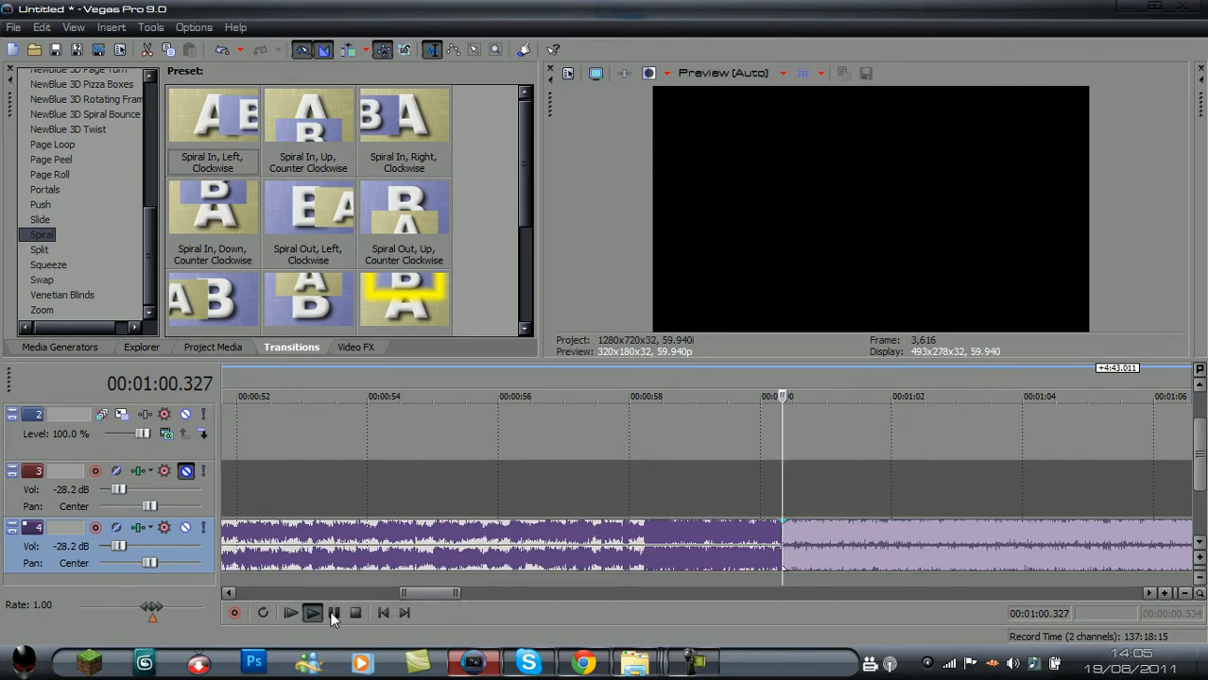
left_click(332, 613)
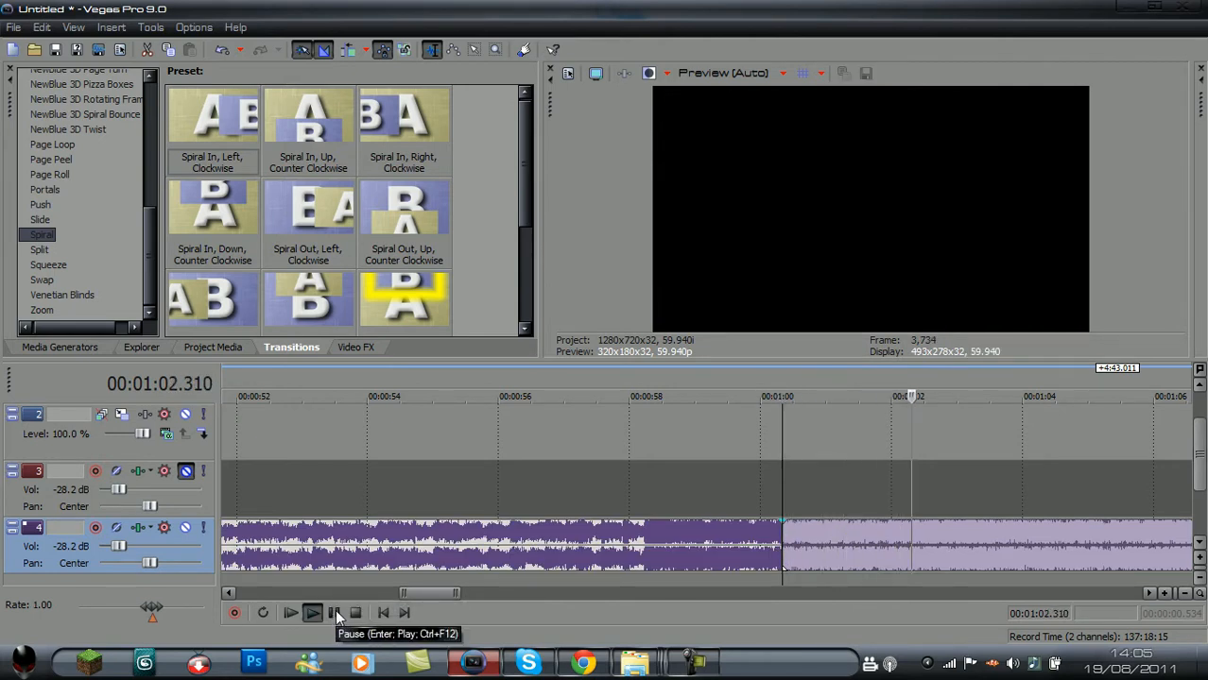
left_click(338, 613)
key("s")
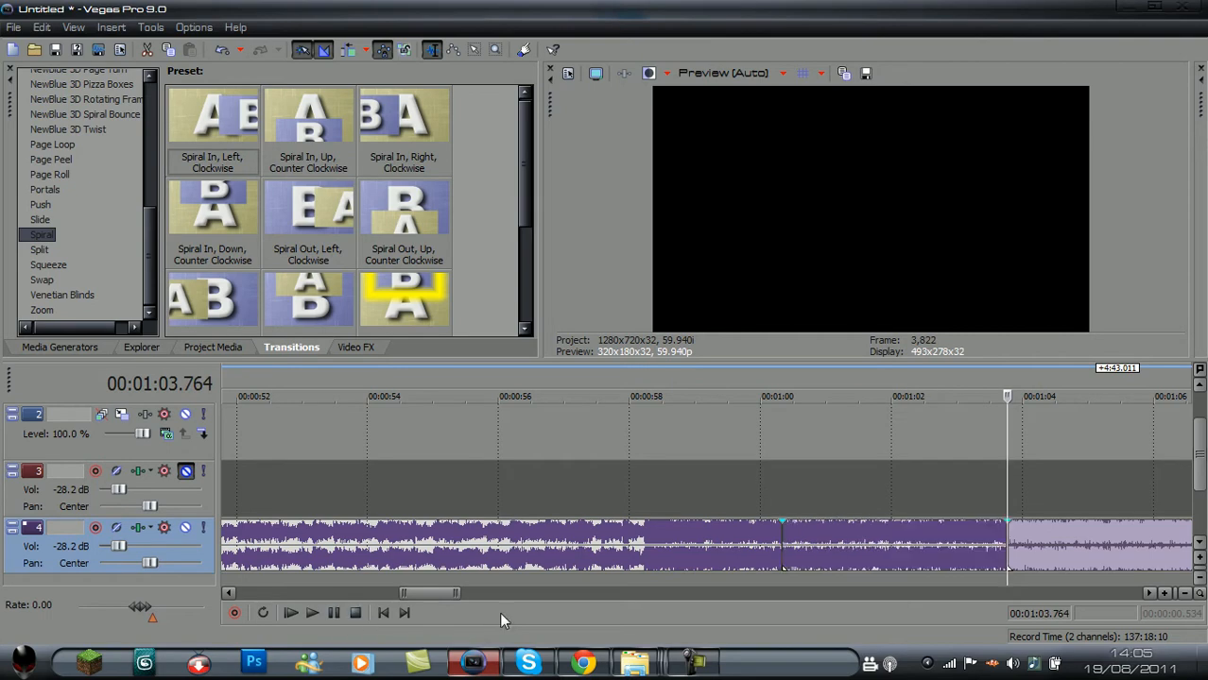
- Add ExpressFX Equalization as a non-real-time event effect to the short music piece between the two splits
right_click(863, 544)
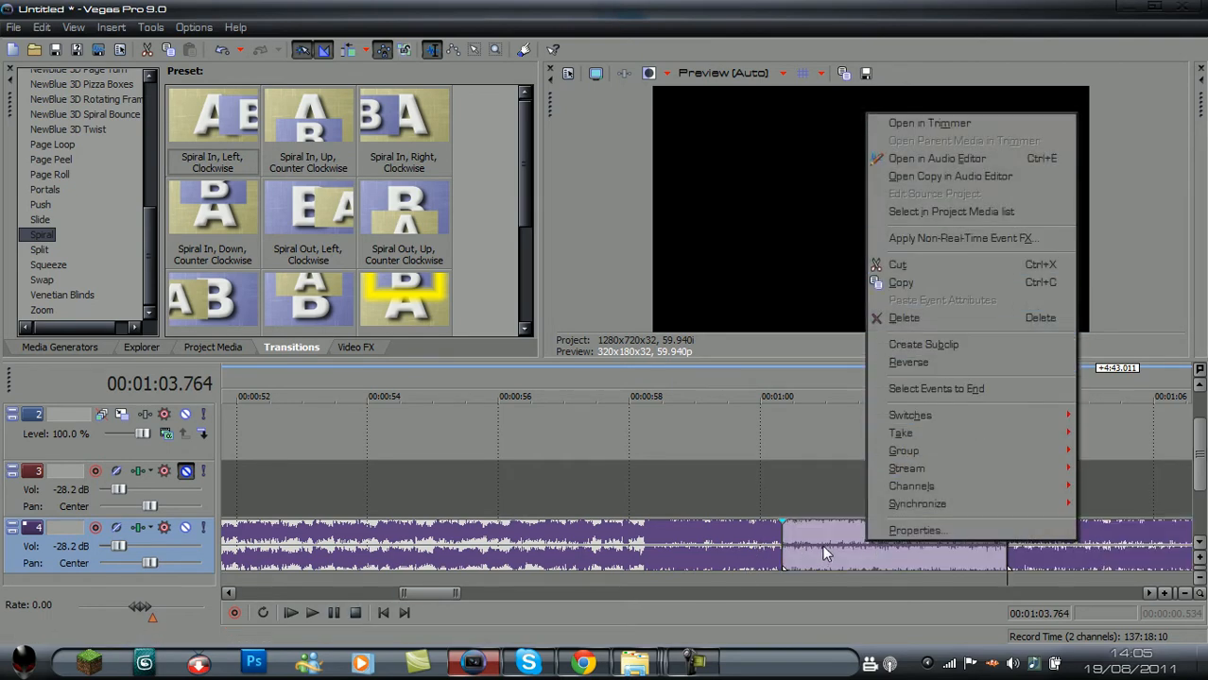
left_click(923, 244)
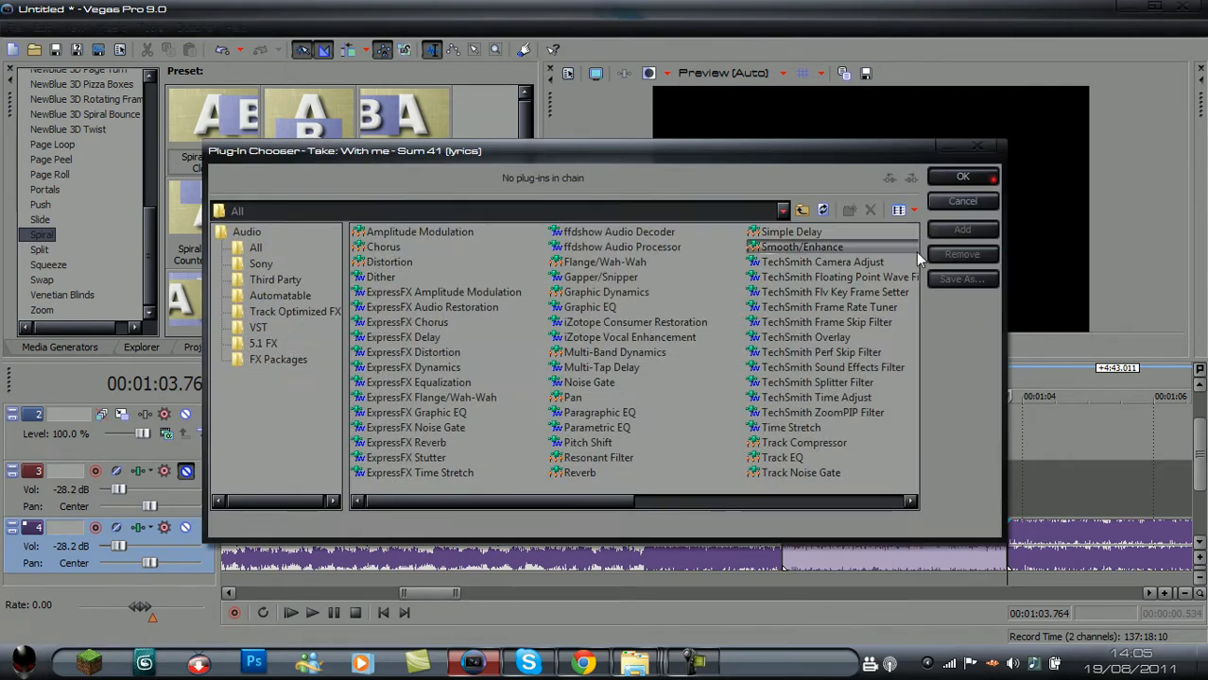
left_click(440, 380)
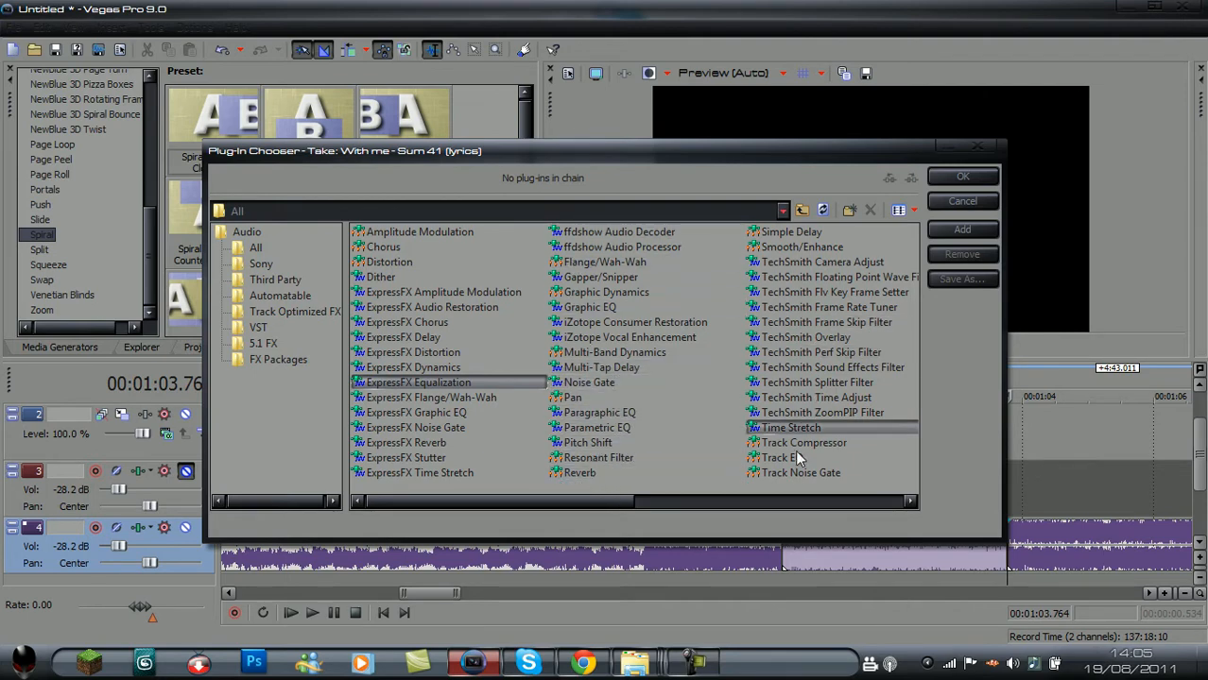
left_click(424, 380)
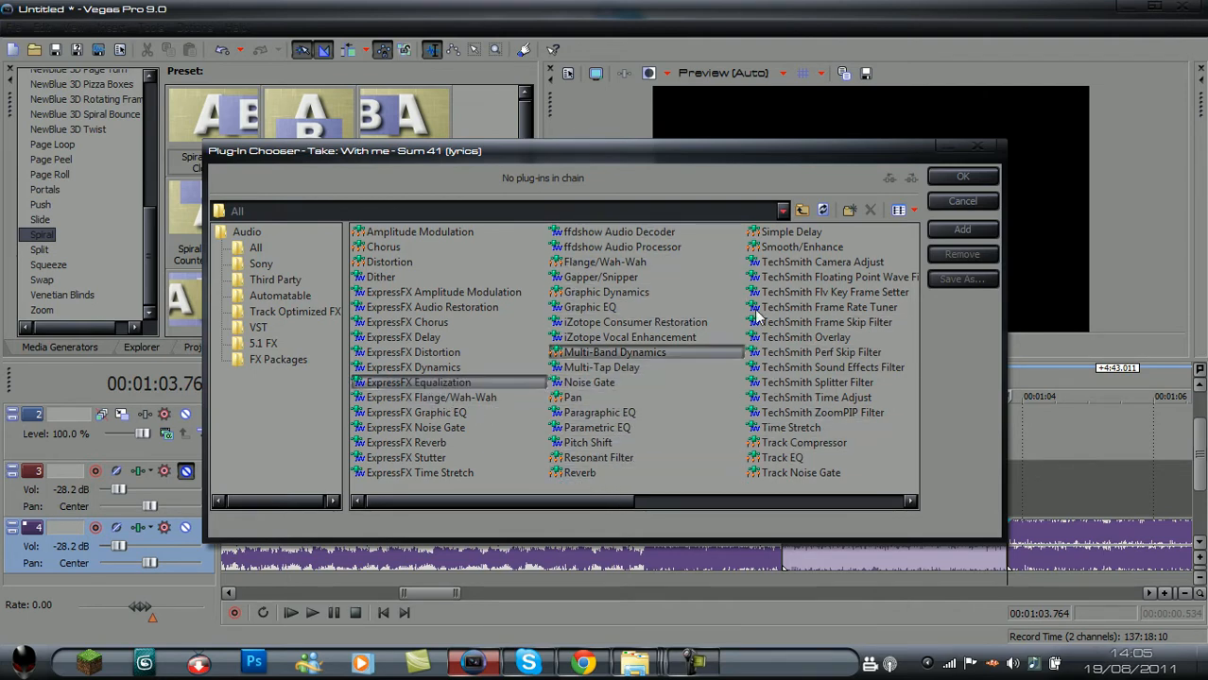
left_click(973, 228)
left_click(962, 177)
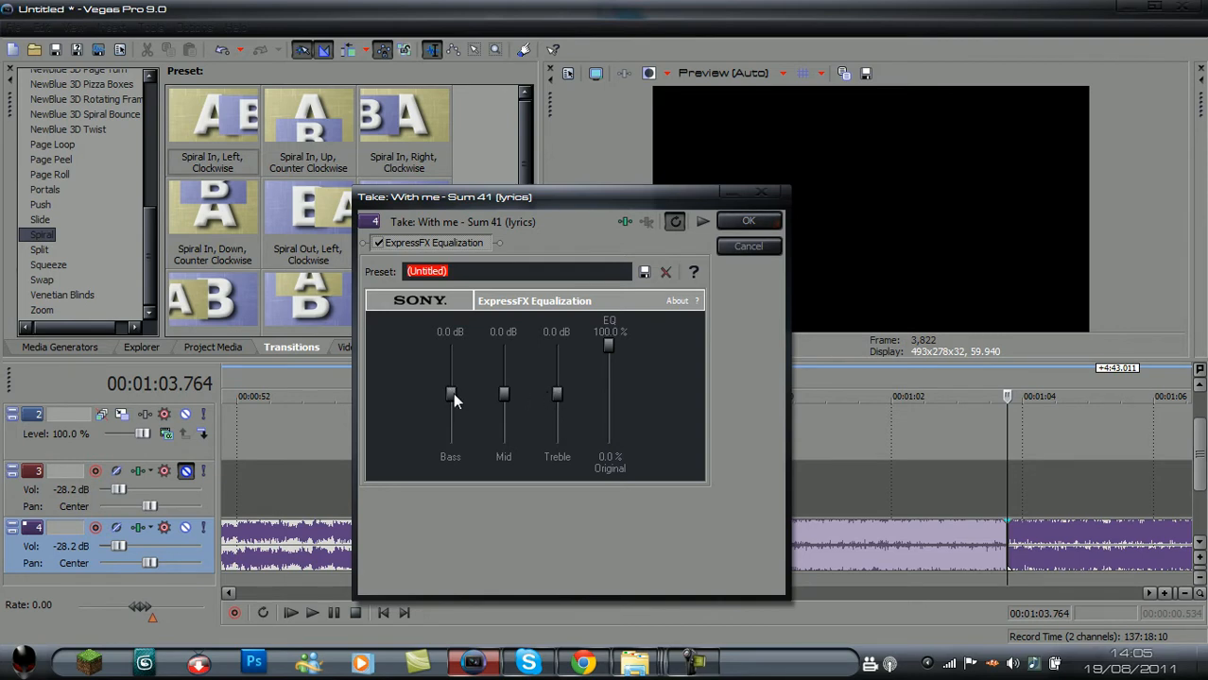
- Set Bass to 0.1 dB, Mid to -0.6 dB and Treble to -23.7 dB, and save the result as With me - Sum 41 (lyrics) Take 2 on the desktop
left_click_drag(452, 396, 450, 429)
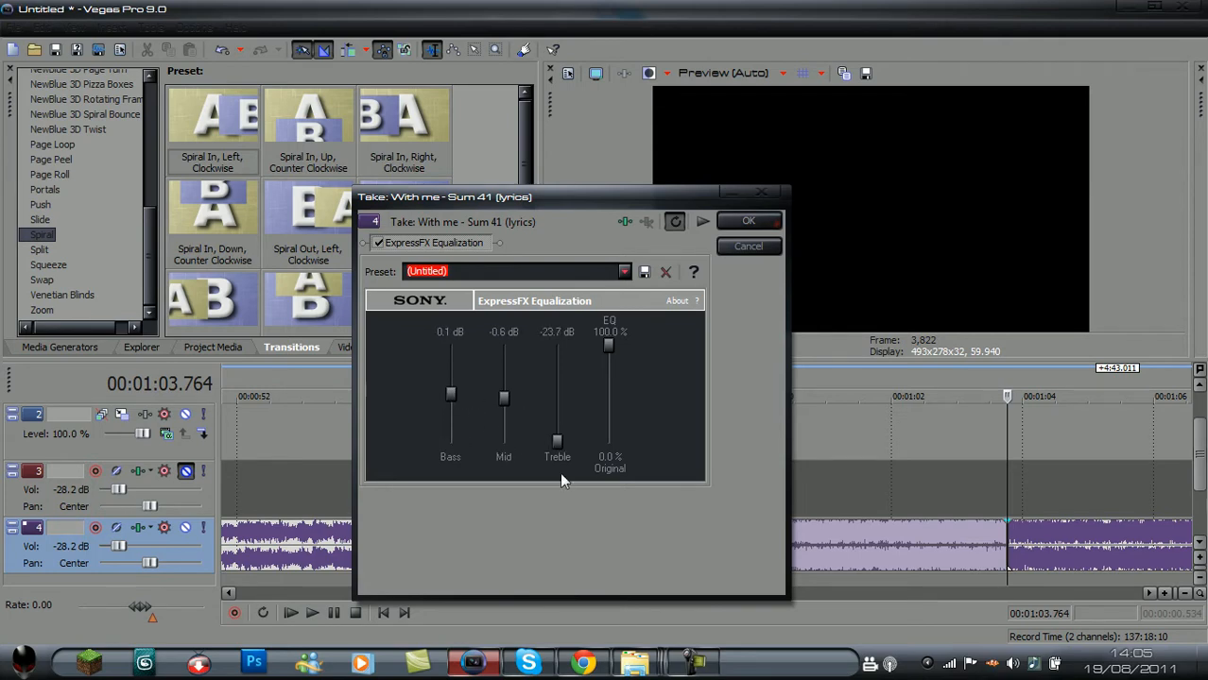
left_click(731, 227)
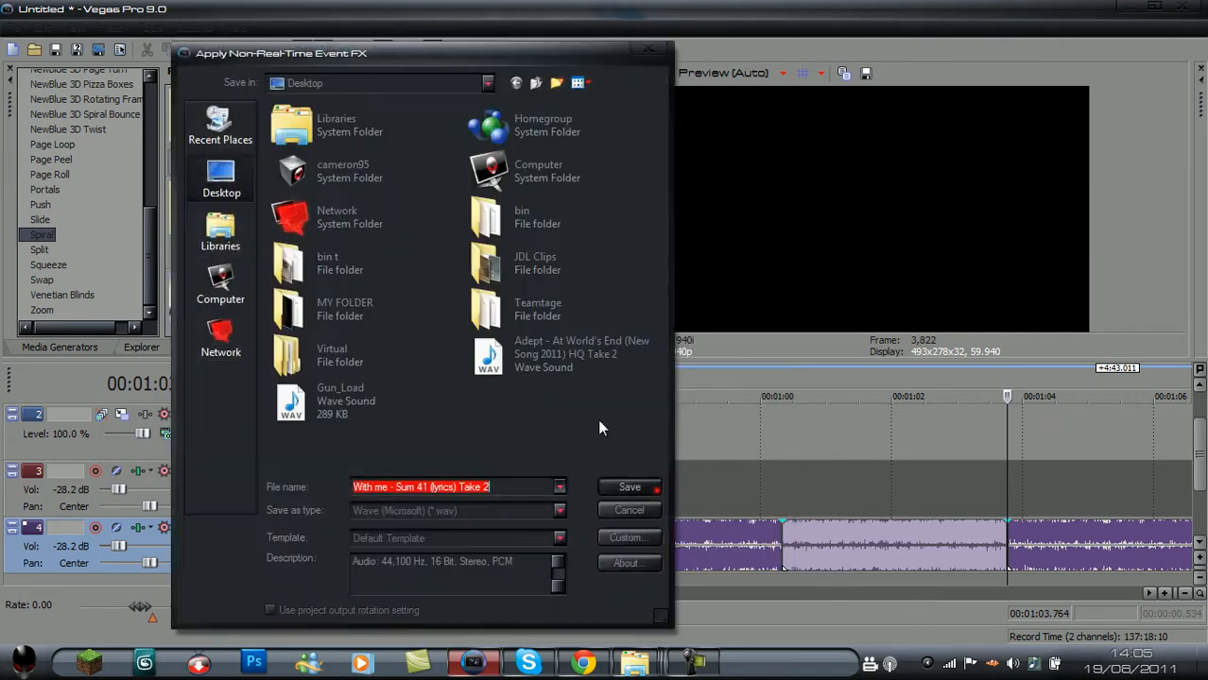
left_click(627, 487)
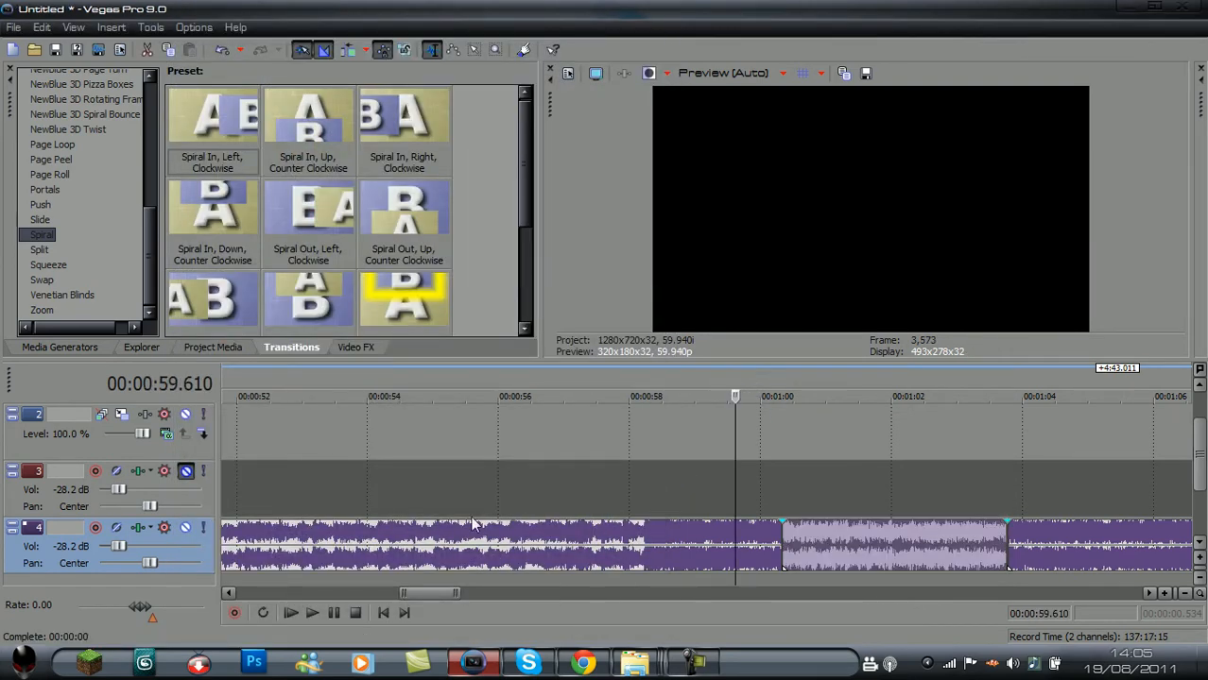
- Play the music from 00:00:59.610 through the equalized piece to about 00:01:05.3
left_click(331, 613)
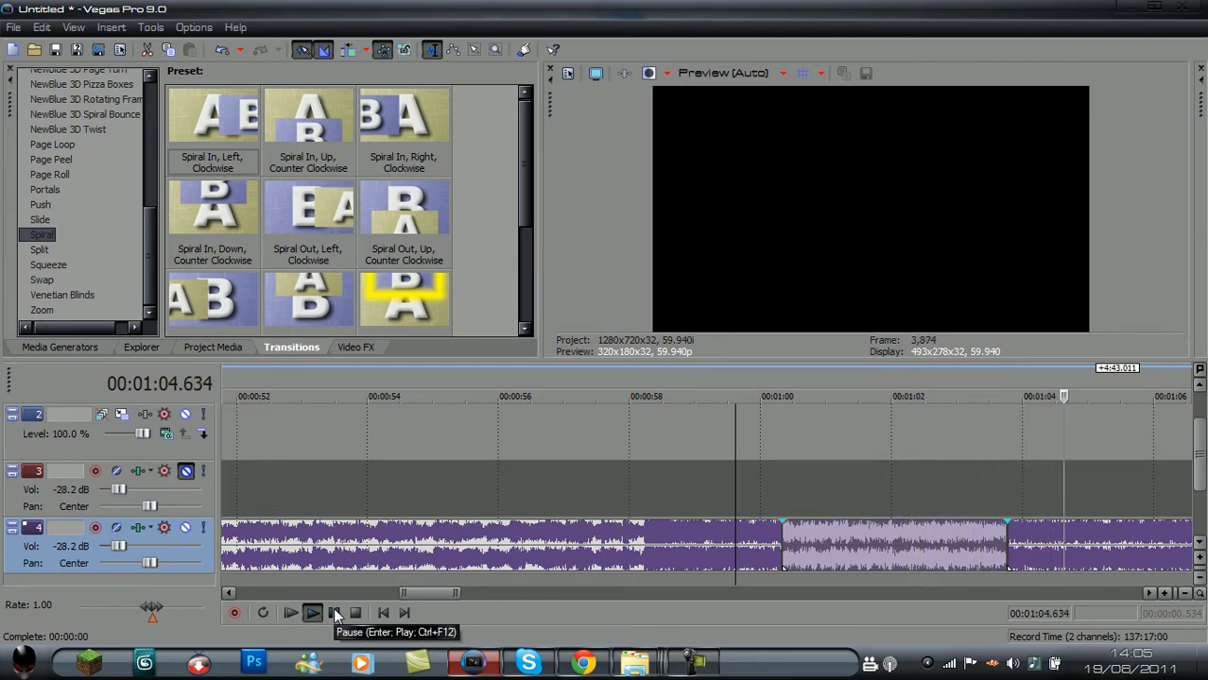
left_click(334, 612)
scroll(863, 533, "down", 4)
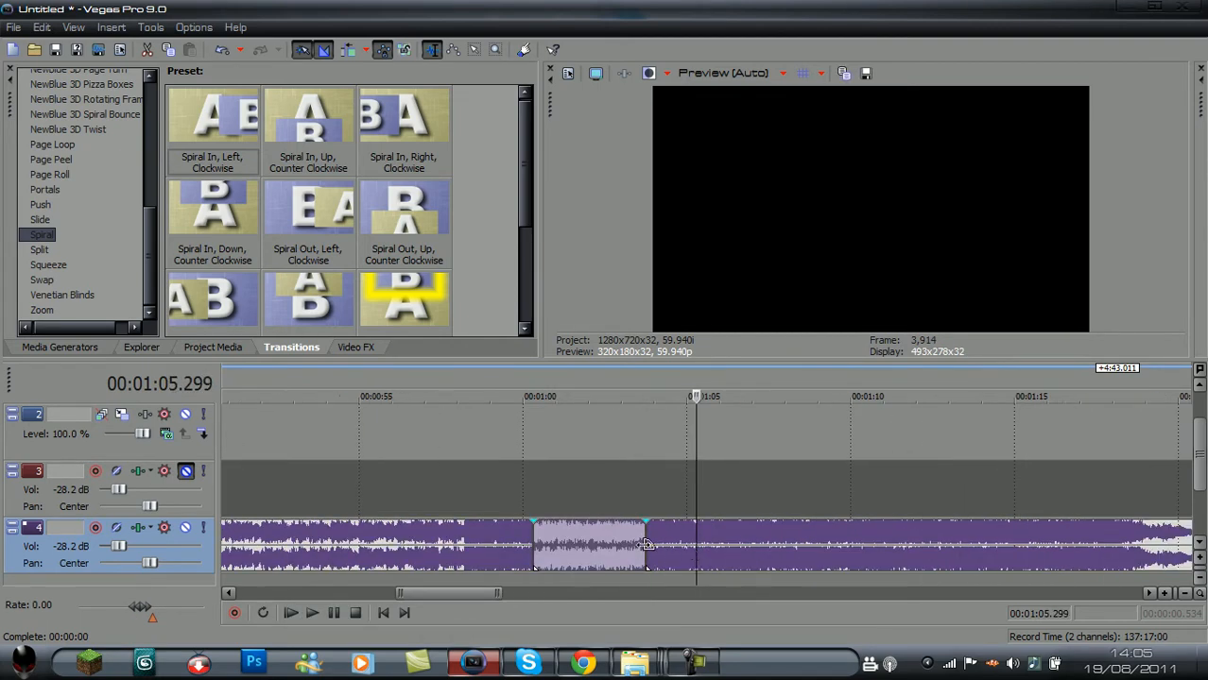
scroll(587, 543, "down", 10)
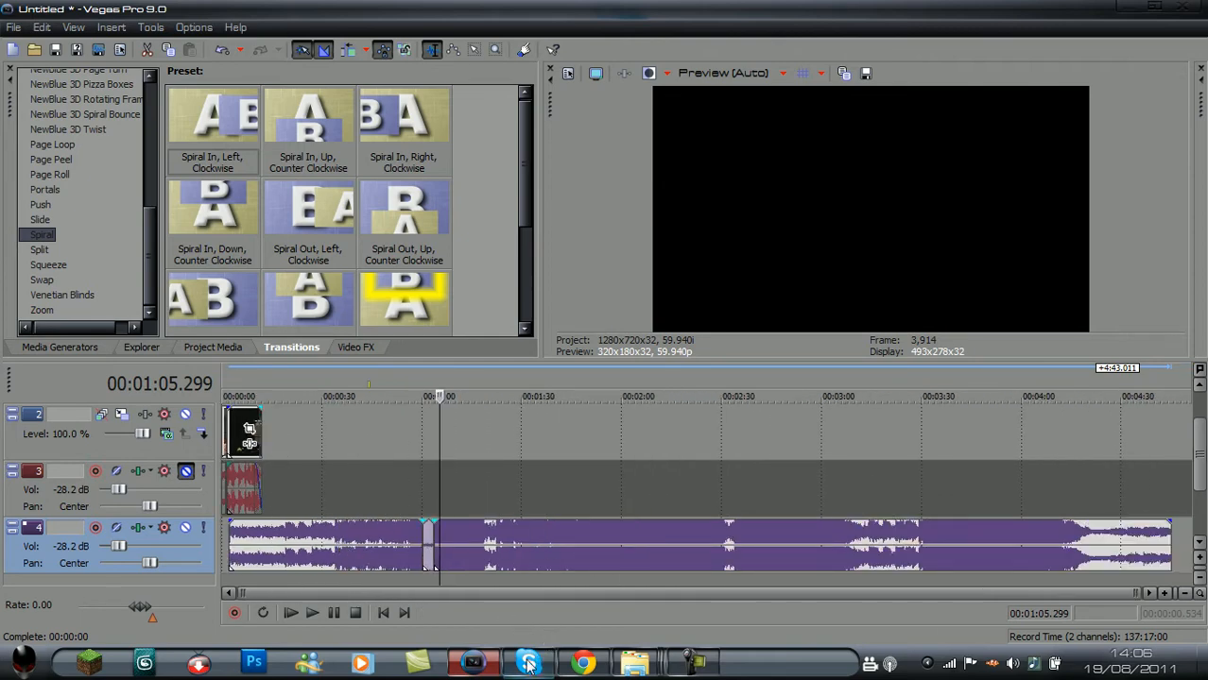
- Look at the files on the desktop and return to the Vegas Pro project
left_click(477, 666)
left_click(227, 154)
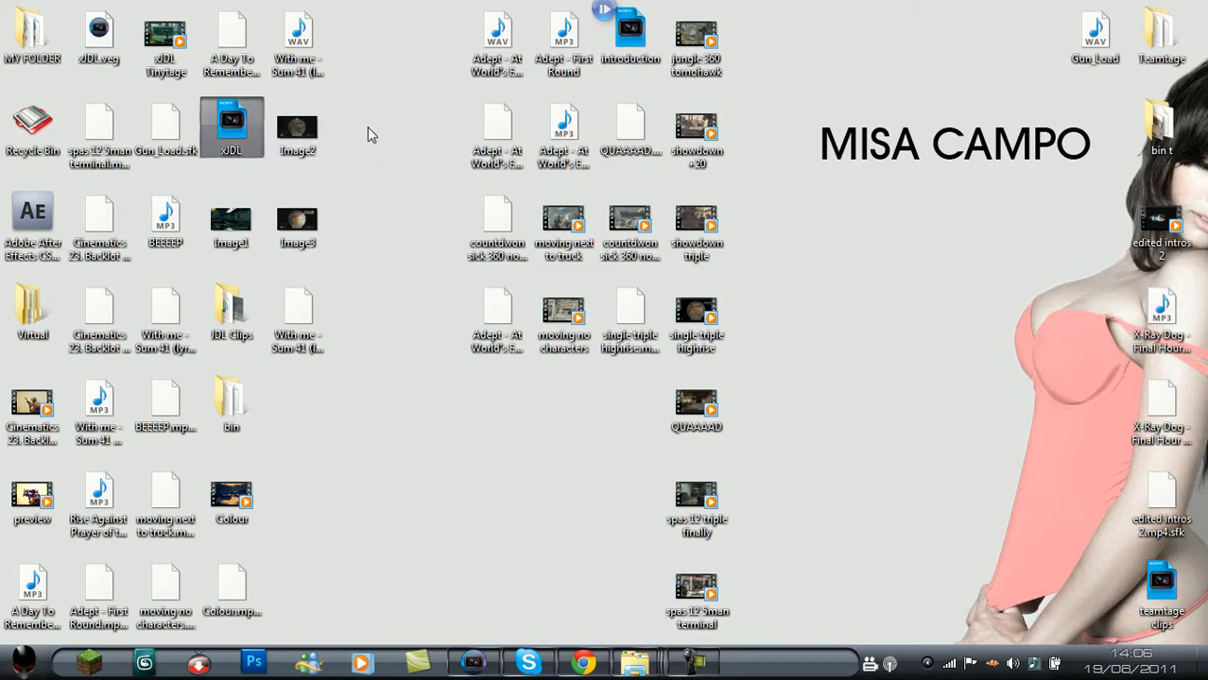
left_click(473, 662)
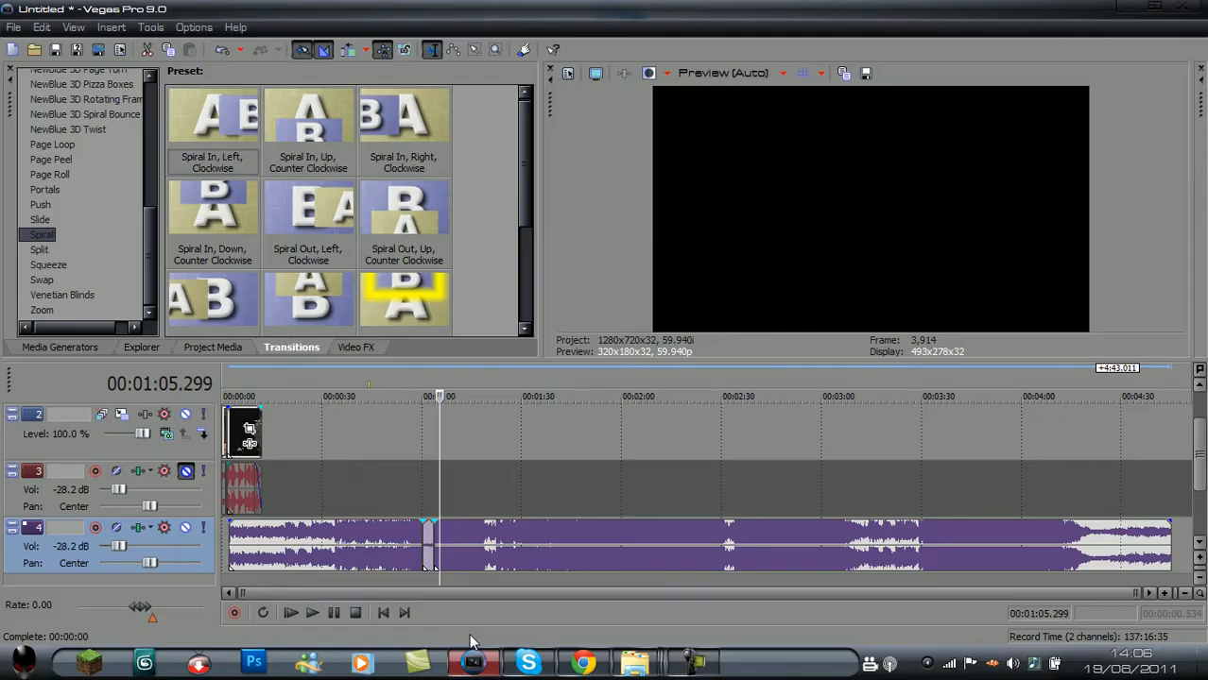
- Move the three music pieces on track 4 2.035 seconds earlier, starting at 0 and joined end to end
left_click(434, 535)
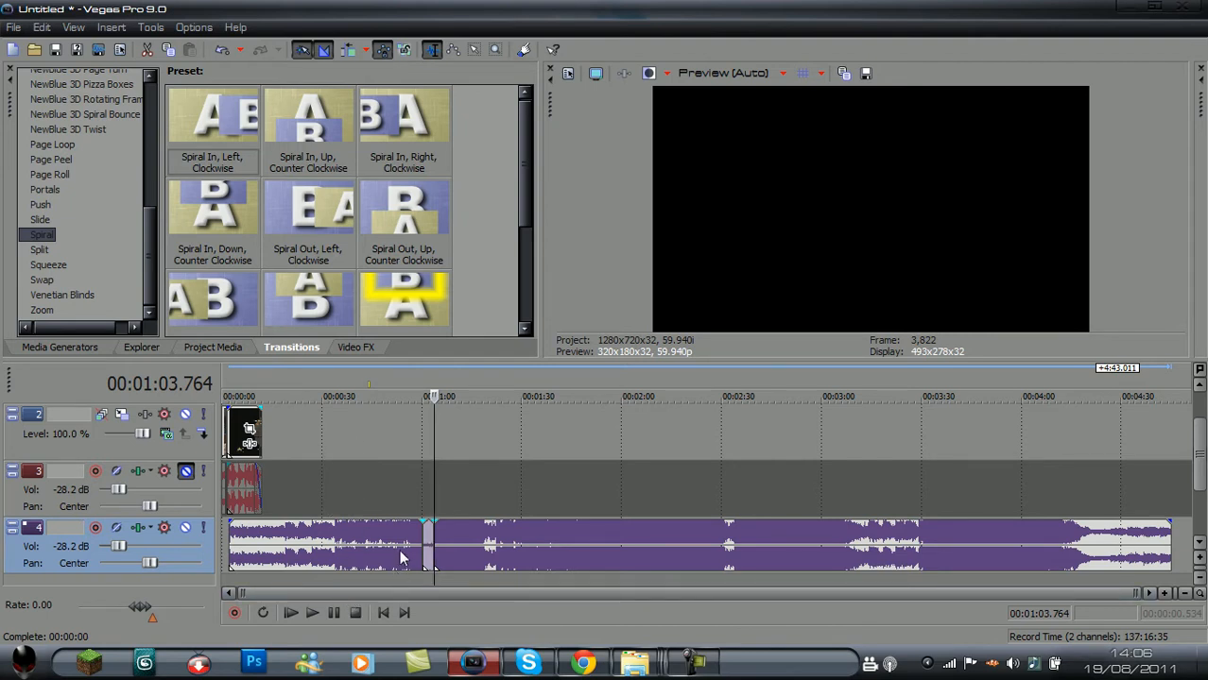
left_click_drag(400, 558, 267, 565)
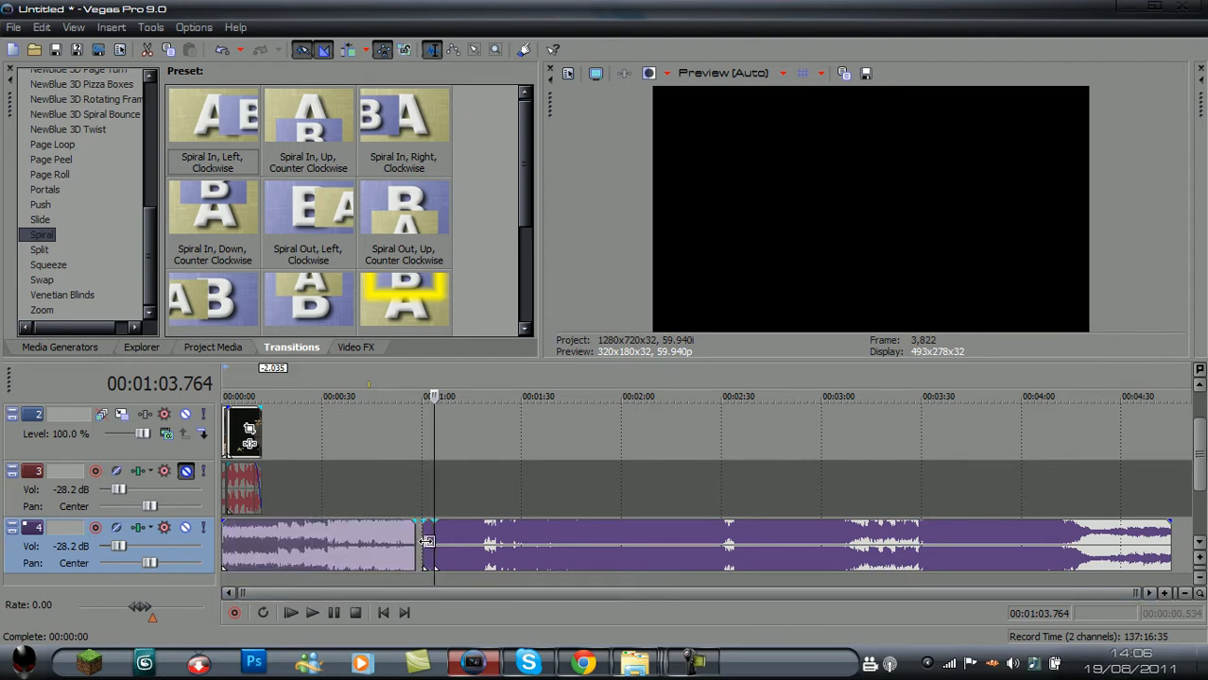
left_click(427, 542)
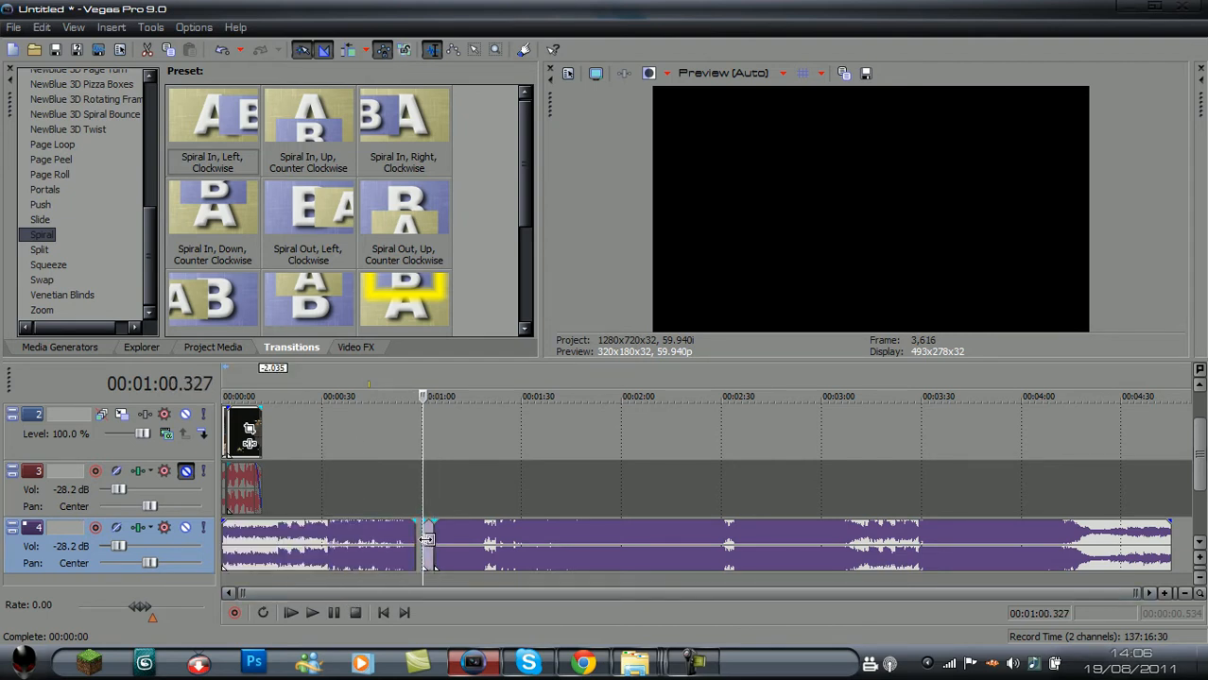
left_click_drag(430, 548, 422, 546)
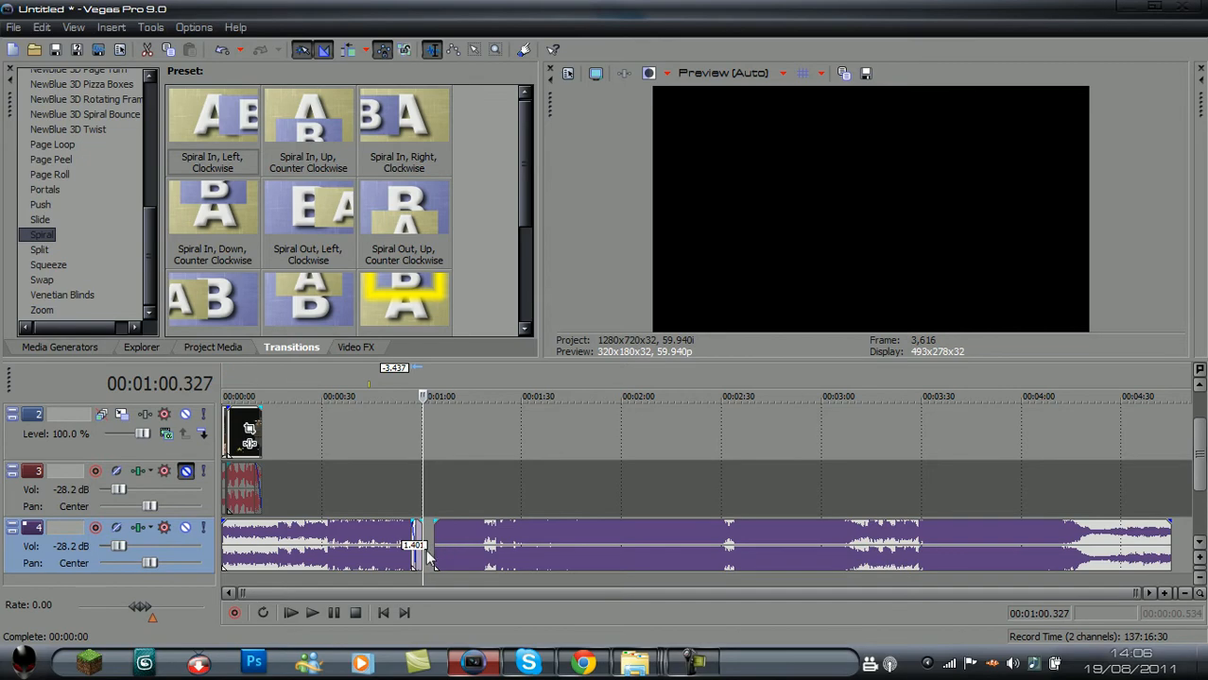
scroll(423, 546, "up", 5)
left_click_drag(666, 554, 708, 544)
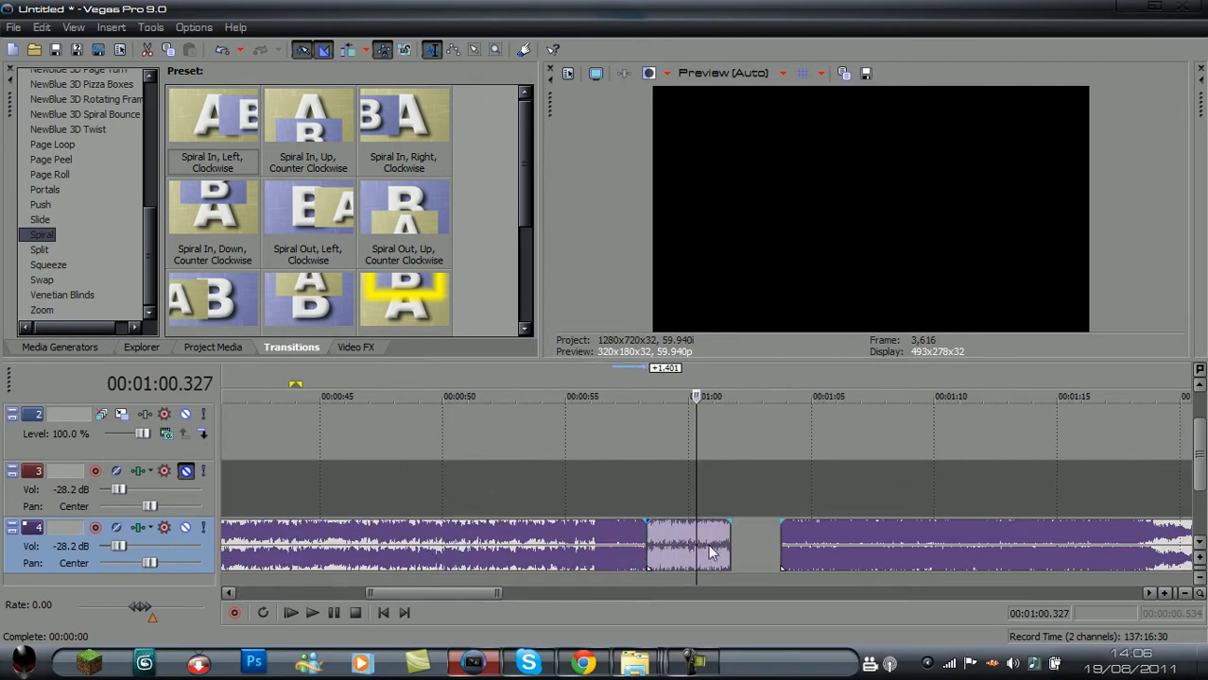
left_click_drag(808, 546, 769, 547)
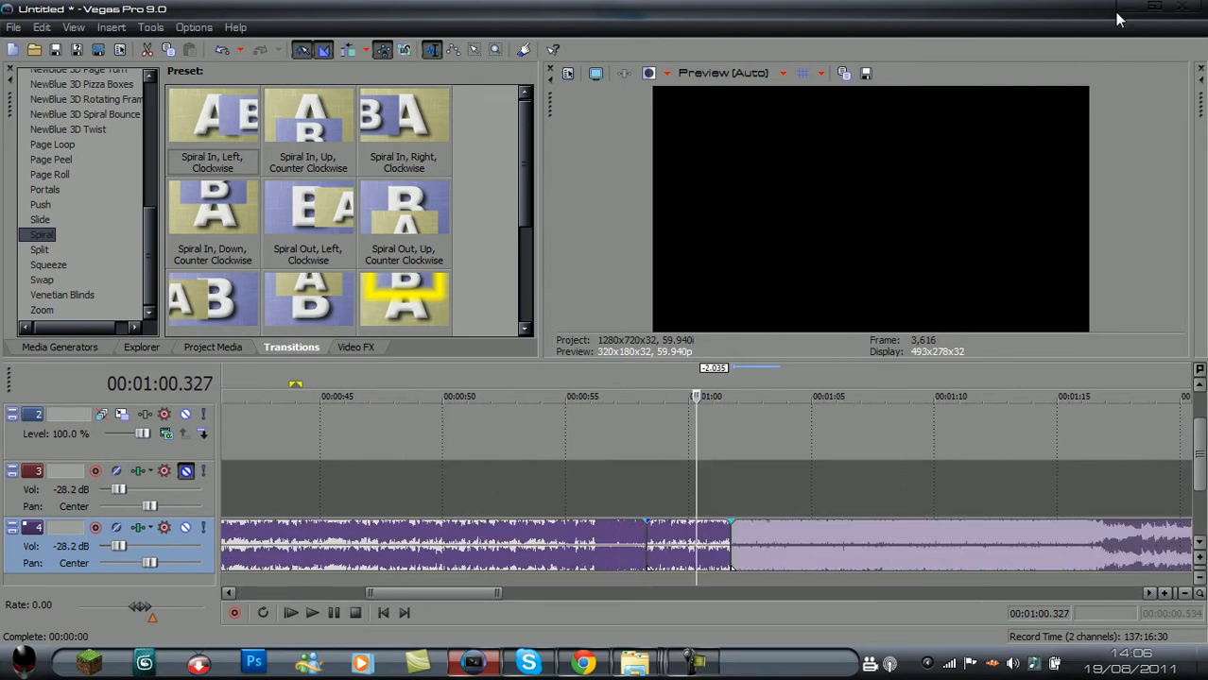
- Switch to the desktop and open the Sound effects folder inside MY FOLDER, Clips, Editing, editing components
left_click(1125, 10)
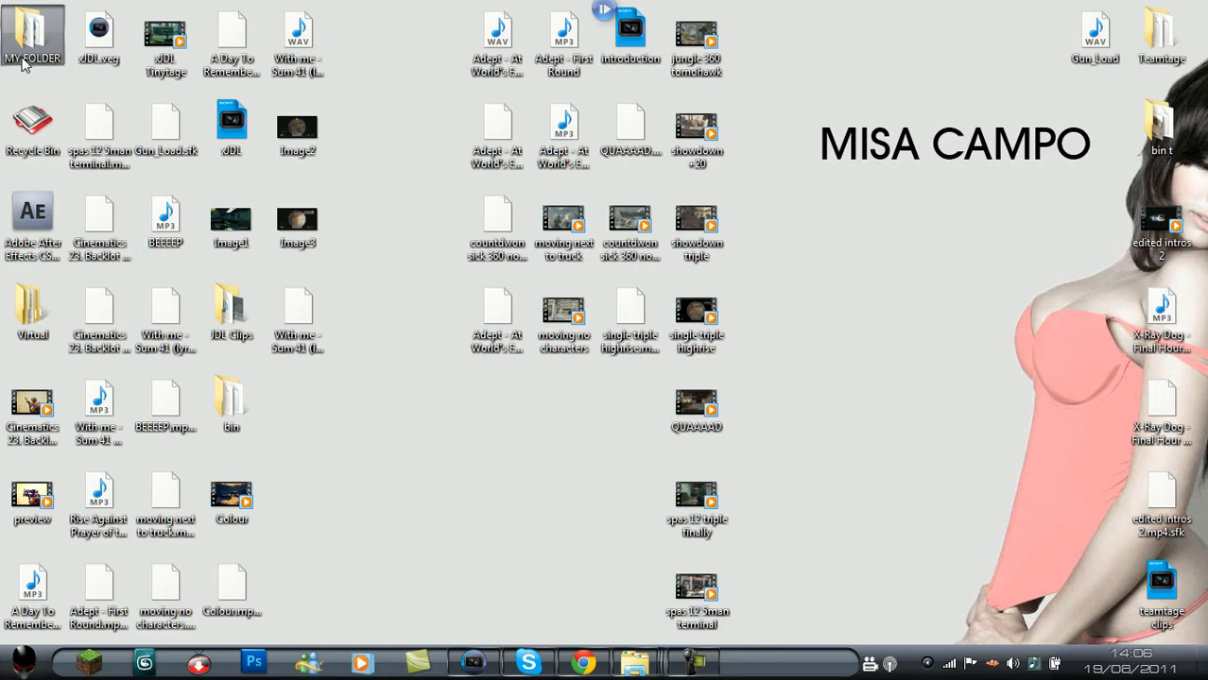
key("a")
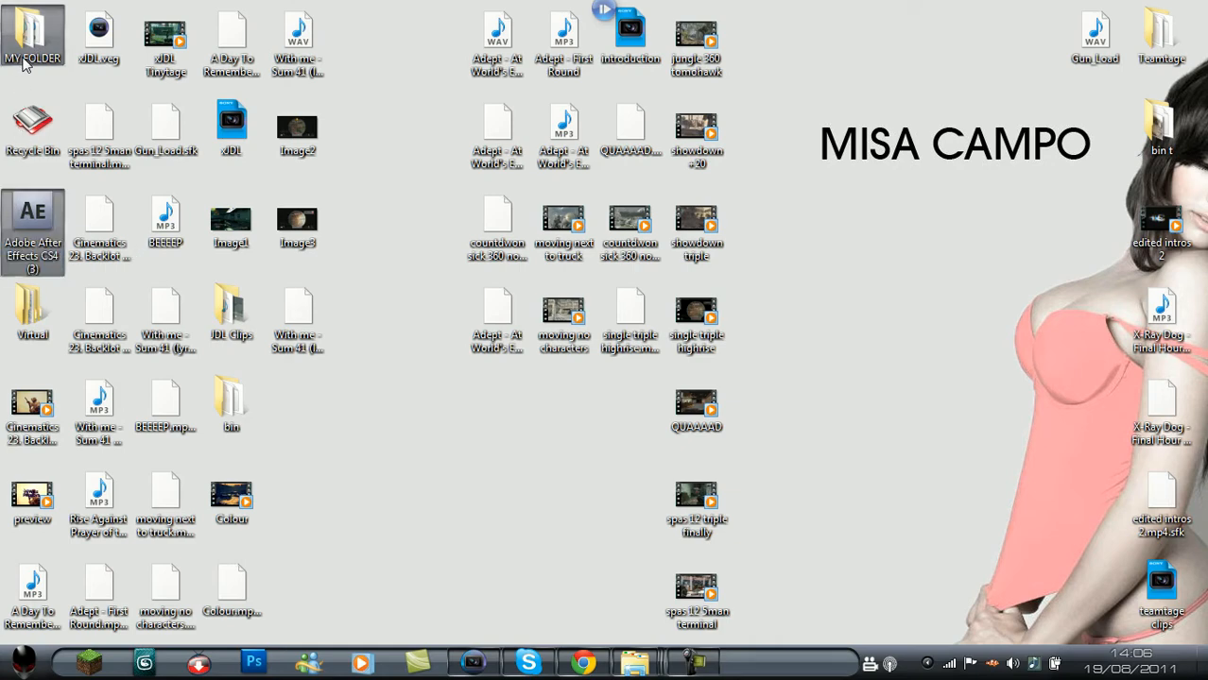
double_click(28, 61)
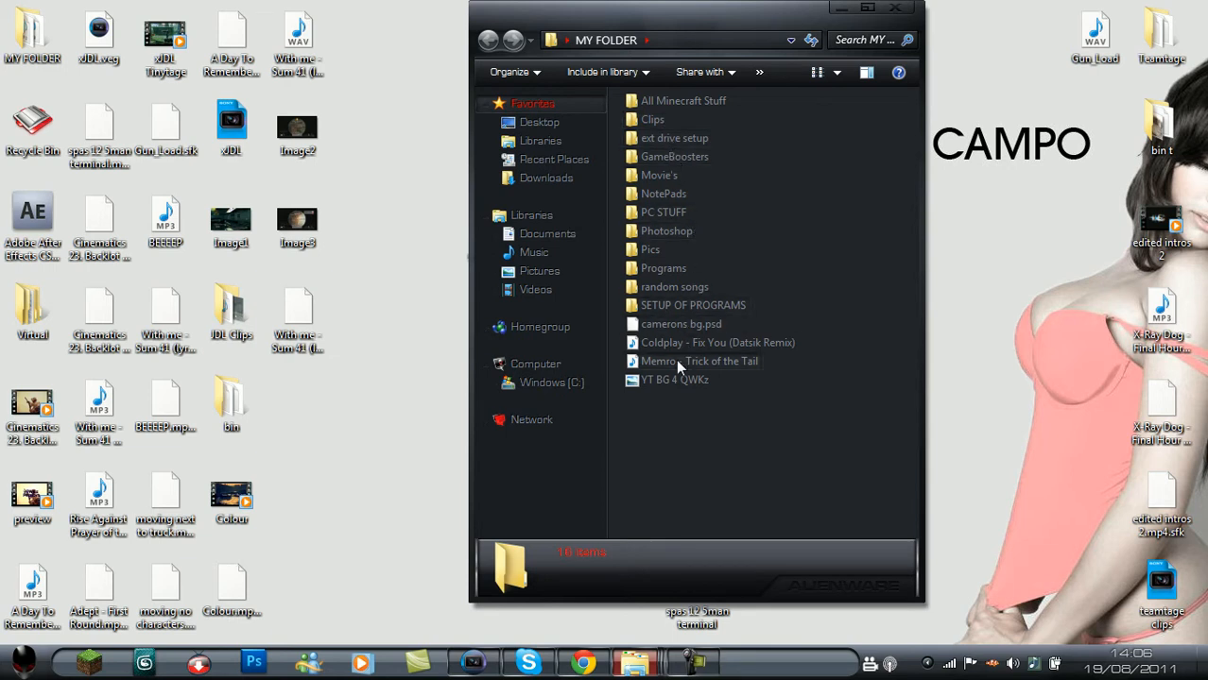
mouse_move(675, 362)
mouse_move(716, 366)
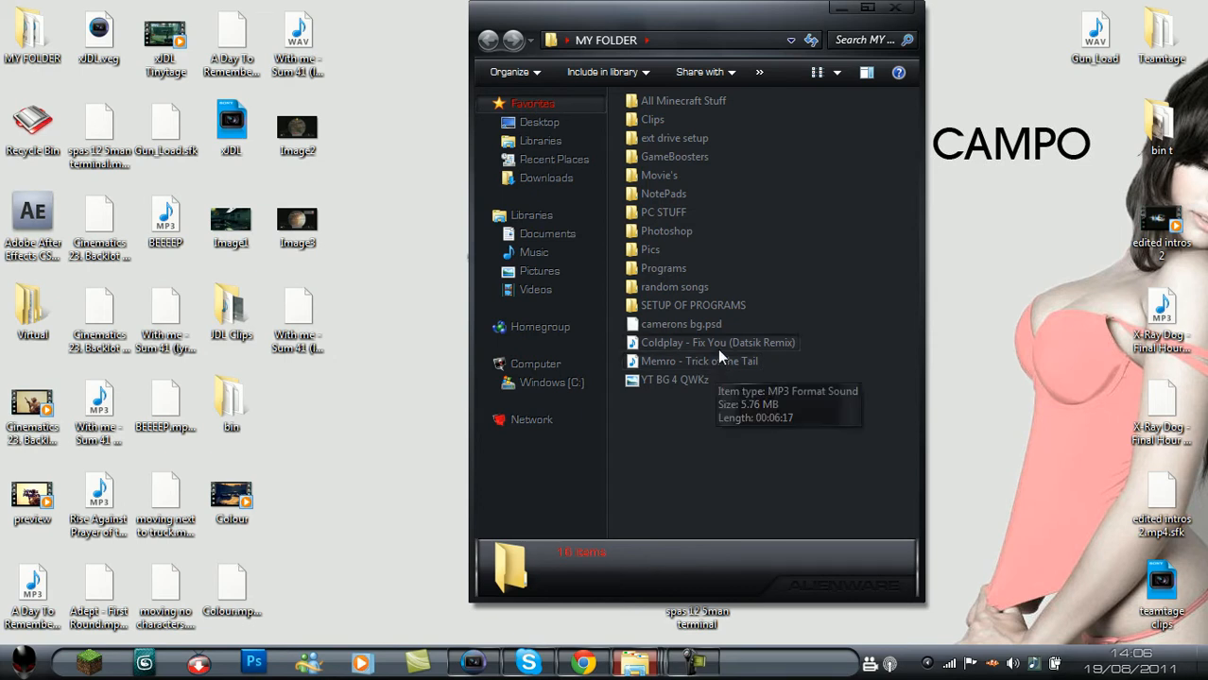
double_click(652, 120)
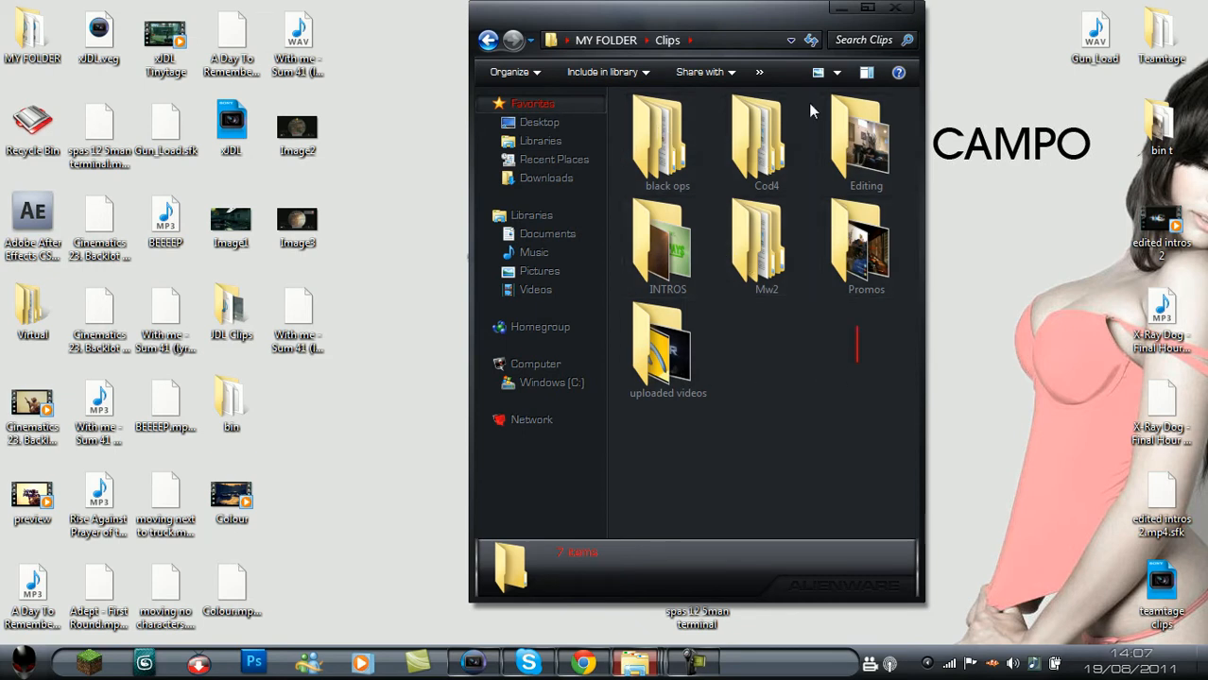
left_click_drag(809, 111, 777, 339)
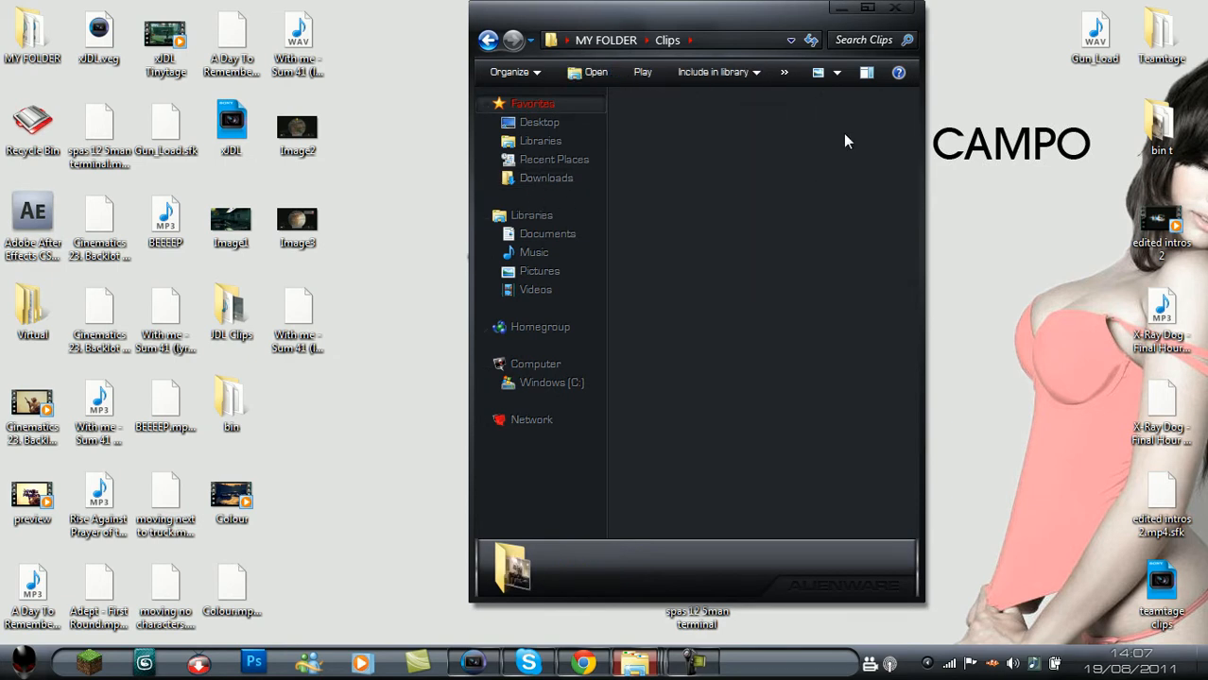
double_click(843, 137)
double_click(757, 151)
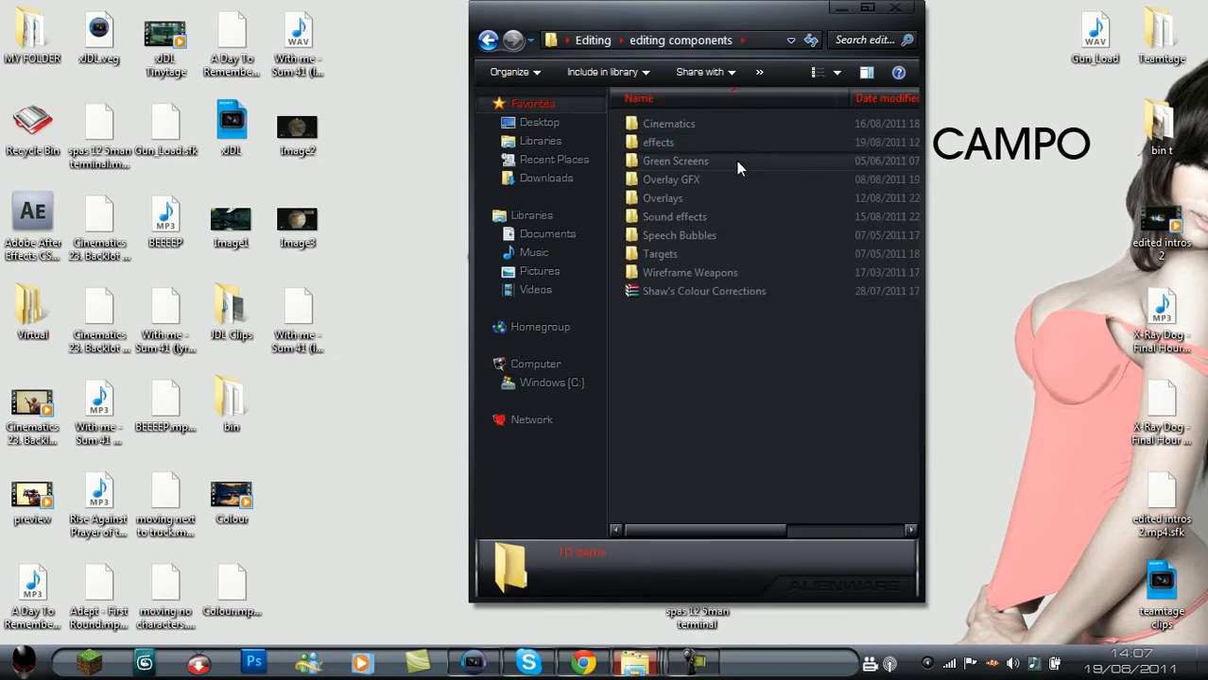
double_click(685, 214)
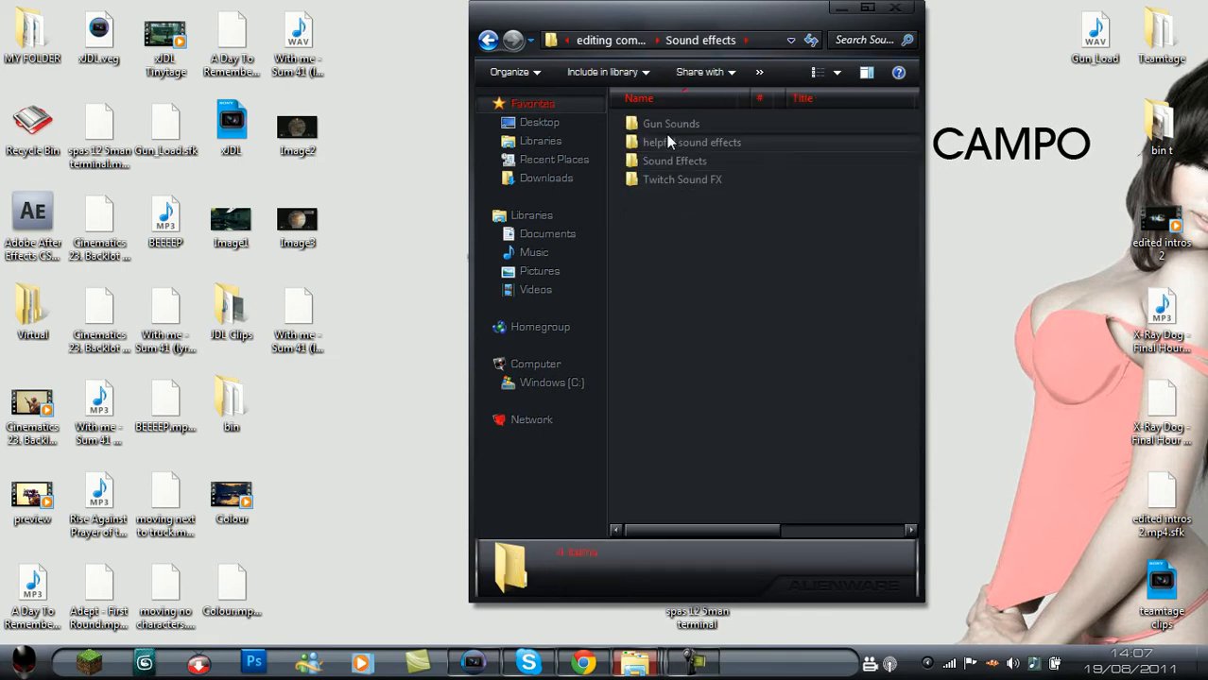
- Copy the Intervetion sound from Gun Sounds, MW2, Sniper Rifle to the desktop
double_click(664, 122)
left_click(664, 144)
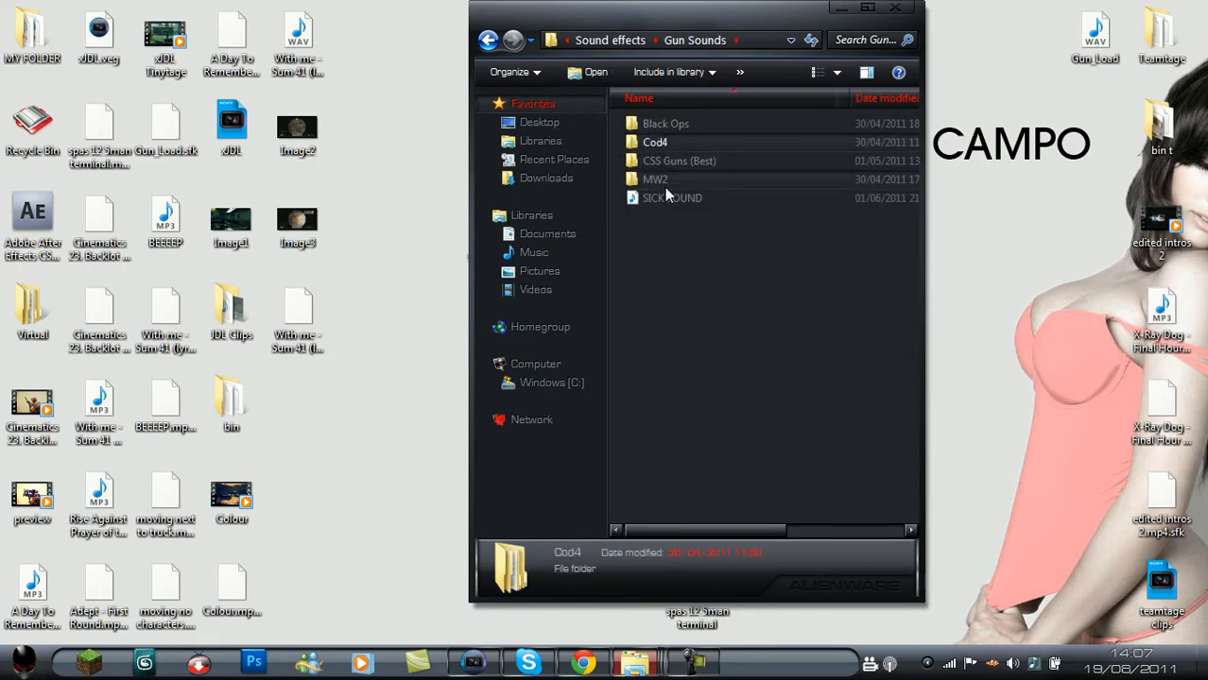
double_click(661, 176)
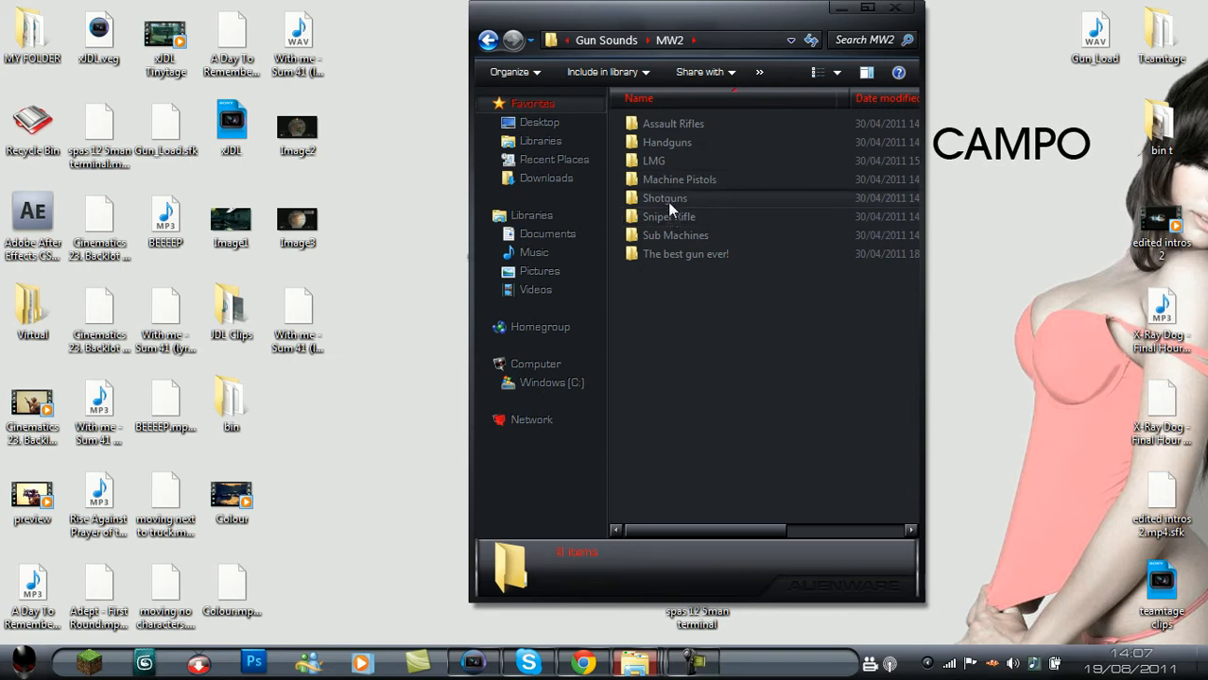
double_click(673, 214)
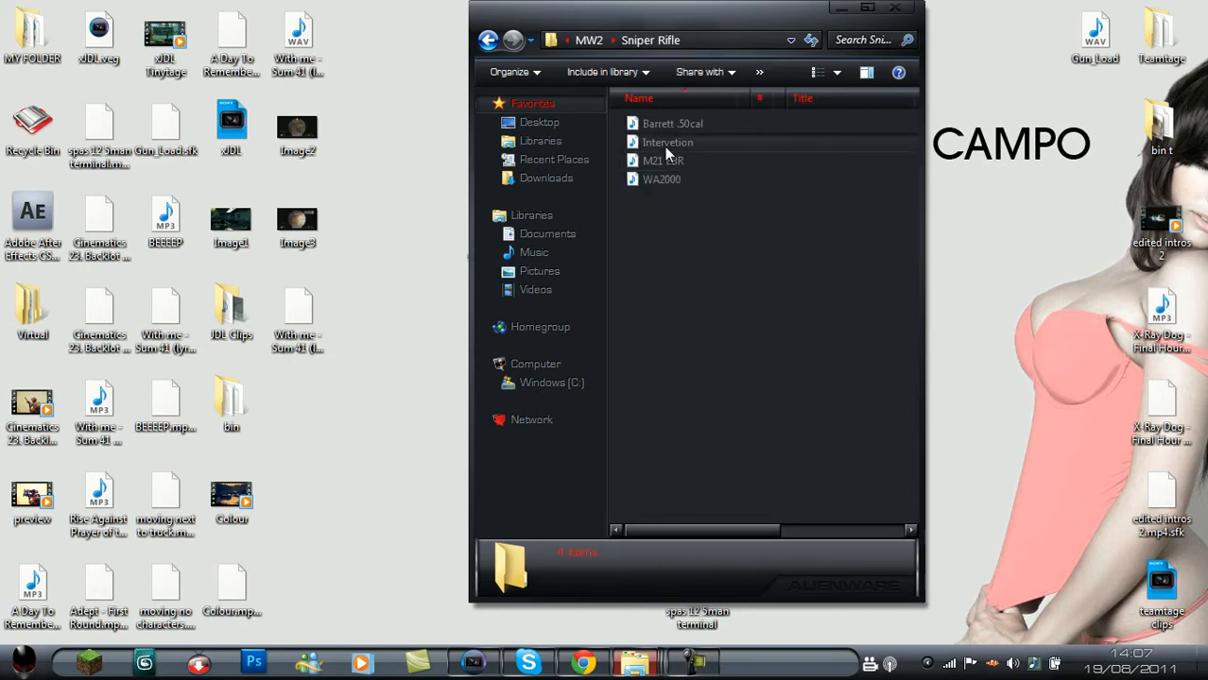
right_click(664, 148)
left_click(717, 391)
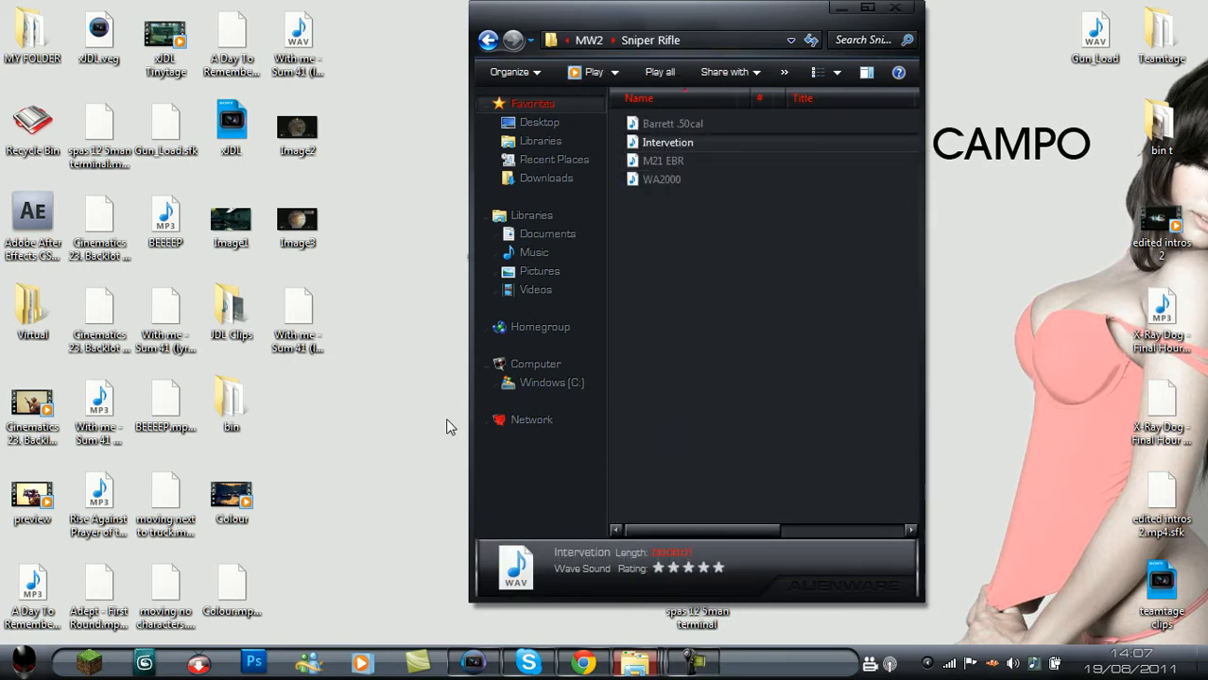
right_click(478, 367)
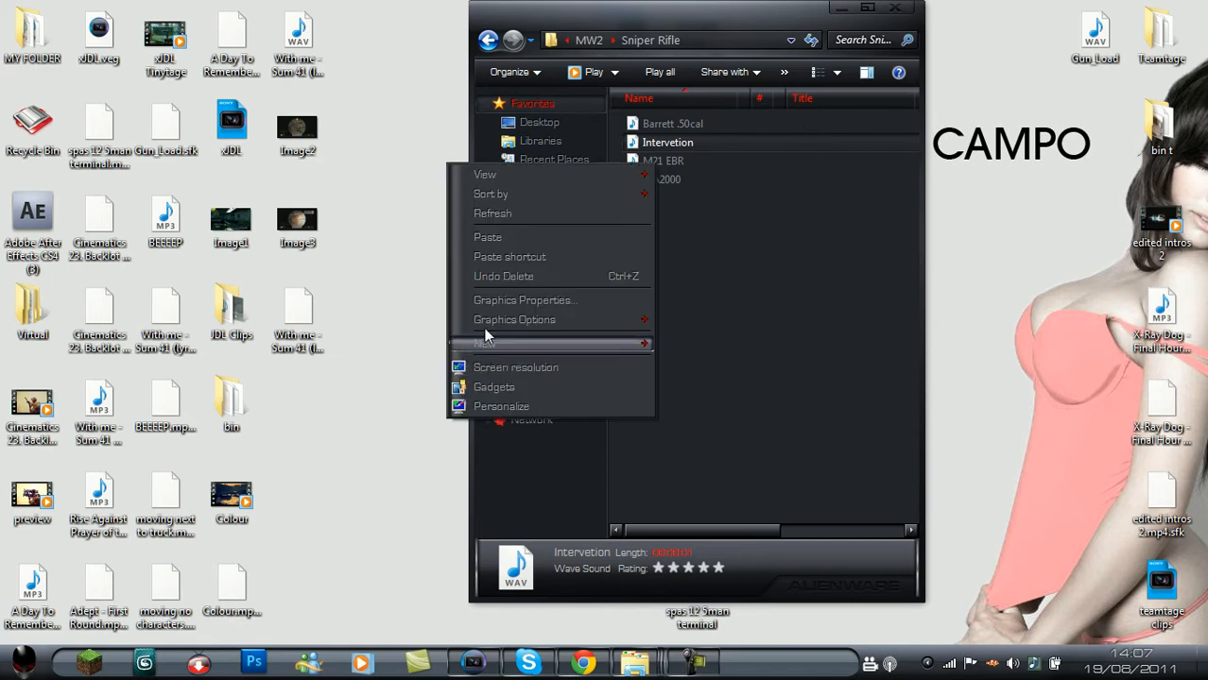
left_click(491, 243)
- Return to Gun Sounds, look into the Black Ops folder, and open the Snipers folder inside Cod4
left_click(487, 39)
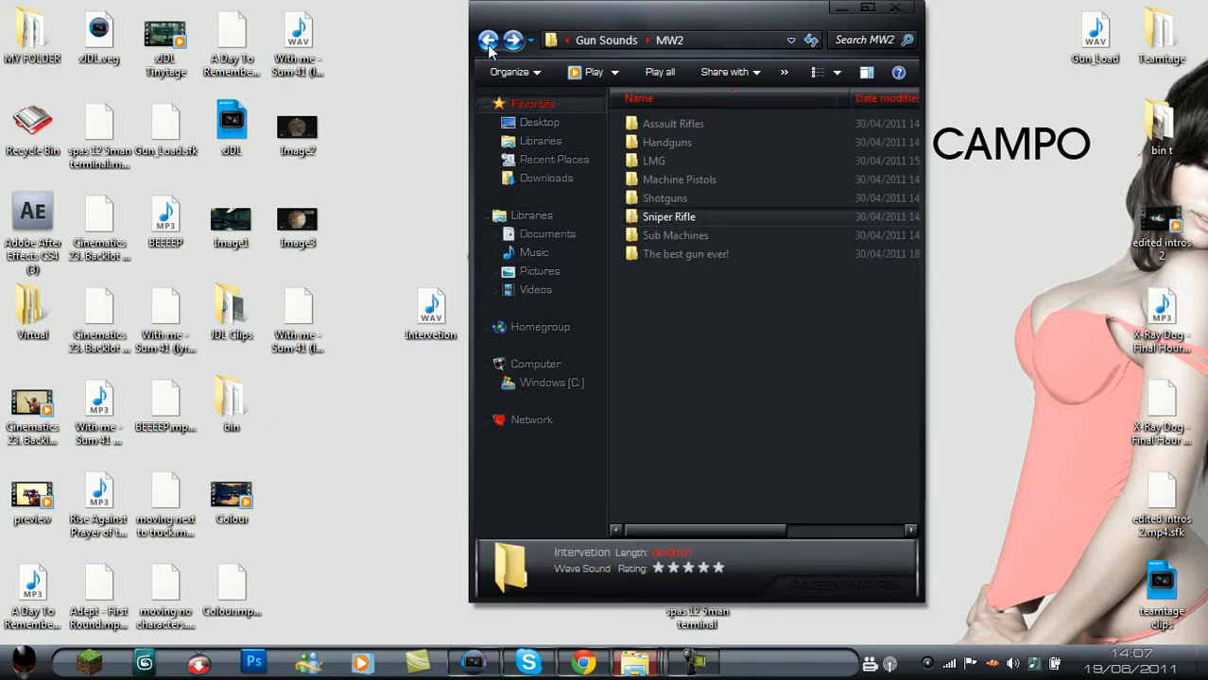
left_click(487, 39)
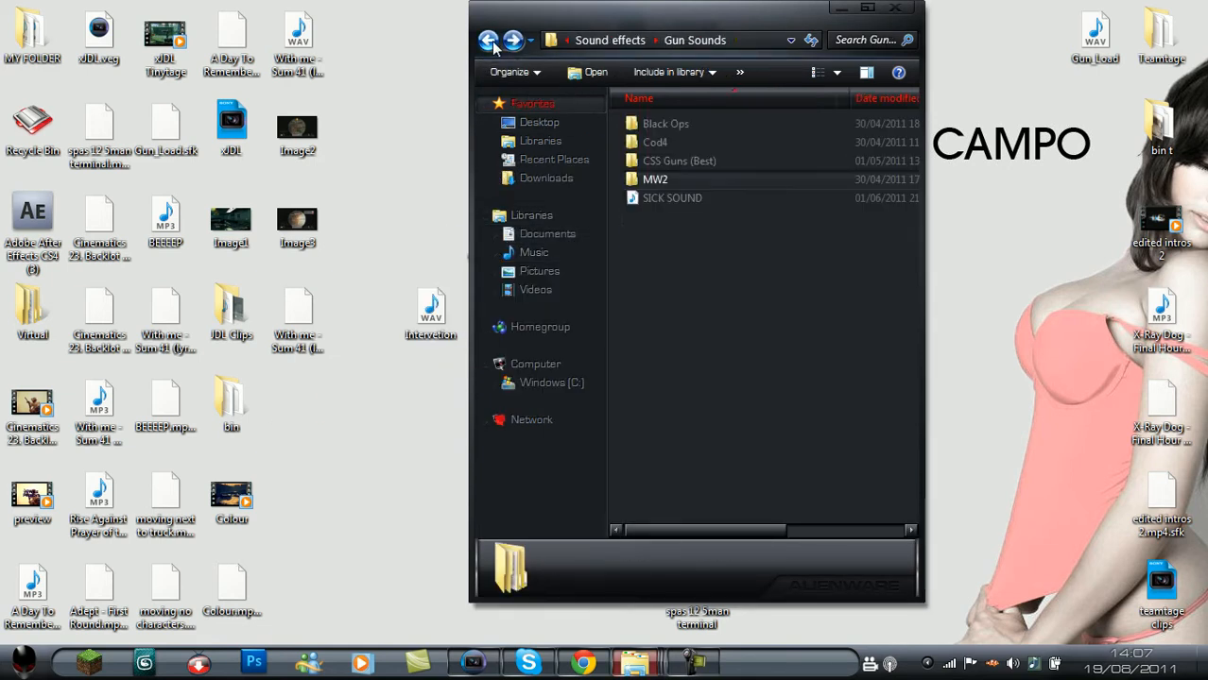
double_click(662, 124)
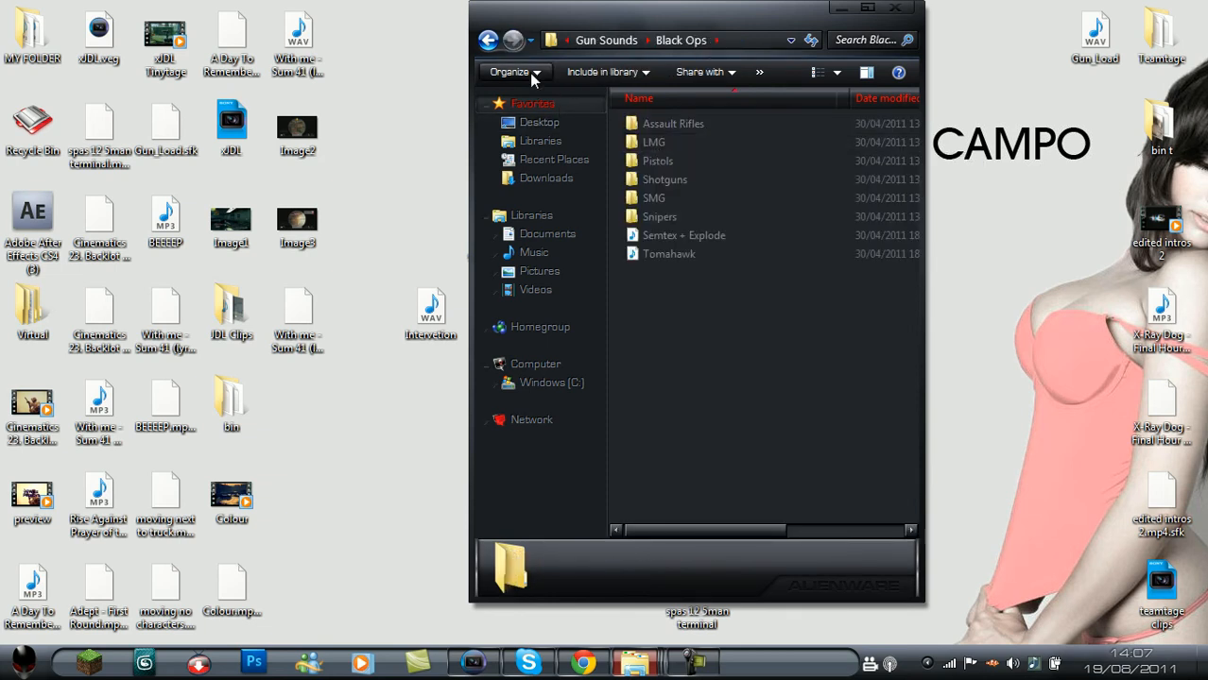
left_click(488, 40)
double_click(645, 137)
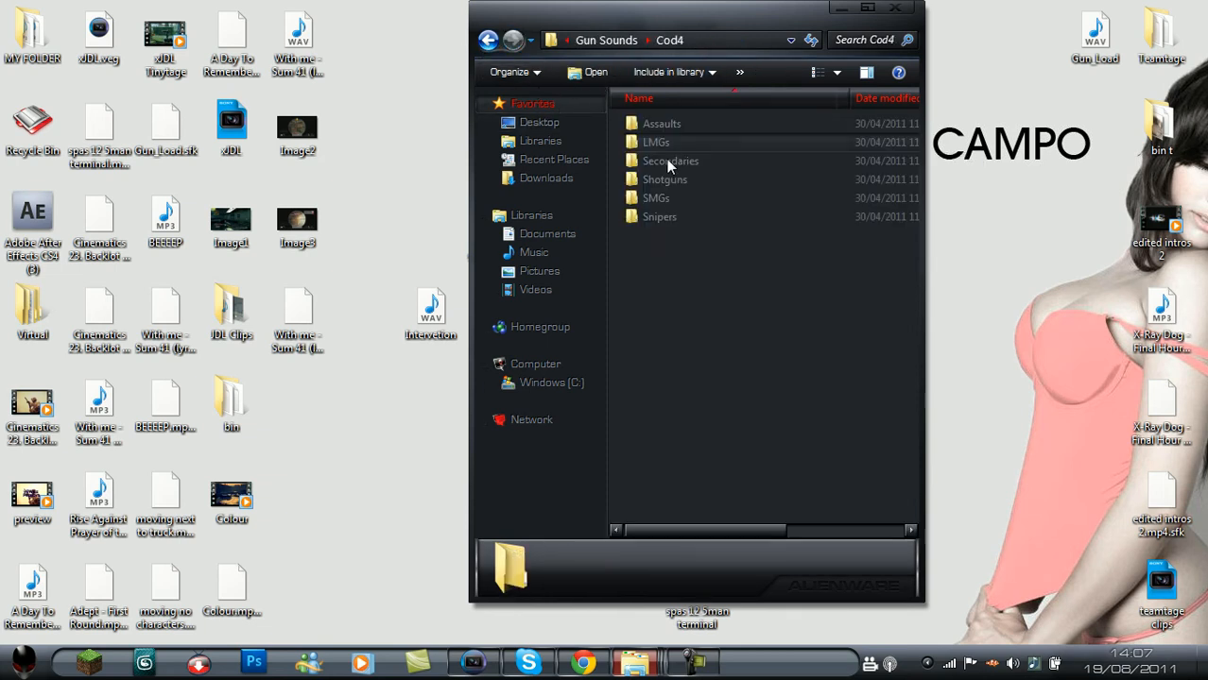
double_click(662, 214)
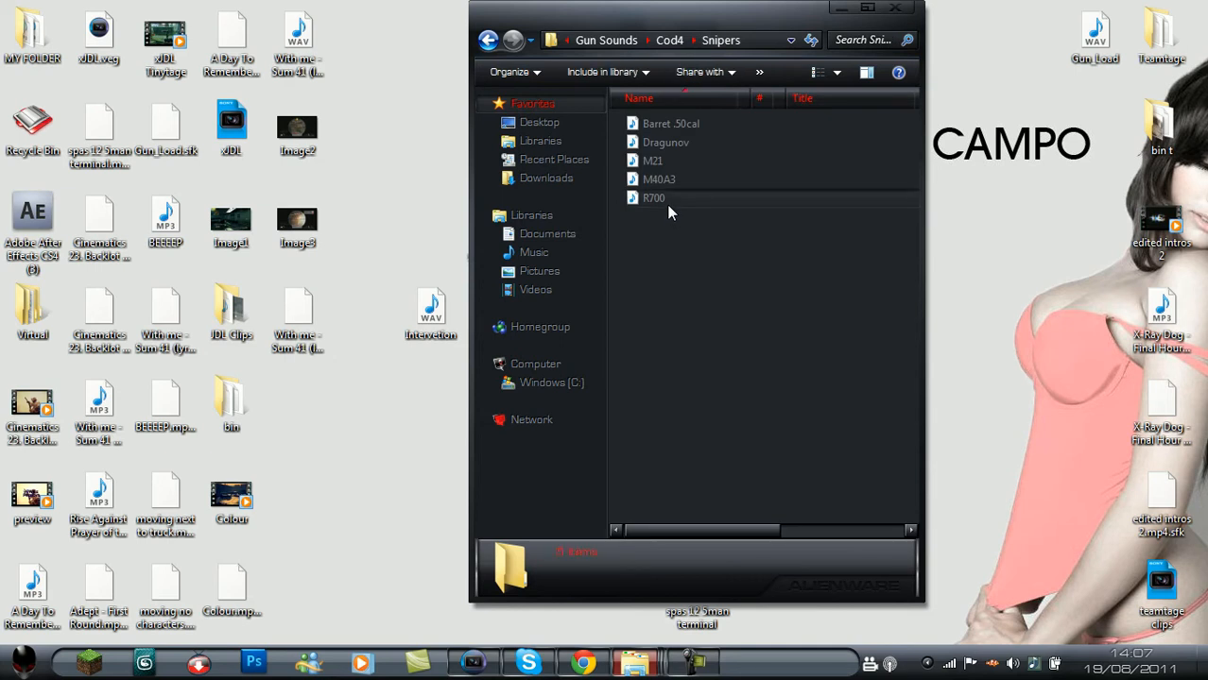
- Copy the M40A3 sound to the desktop and close the folder window
right_click(665, 180)
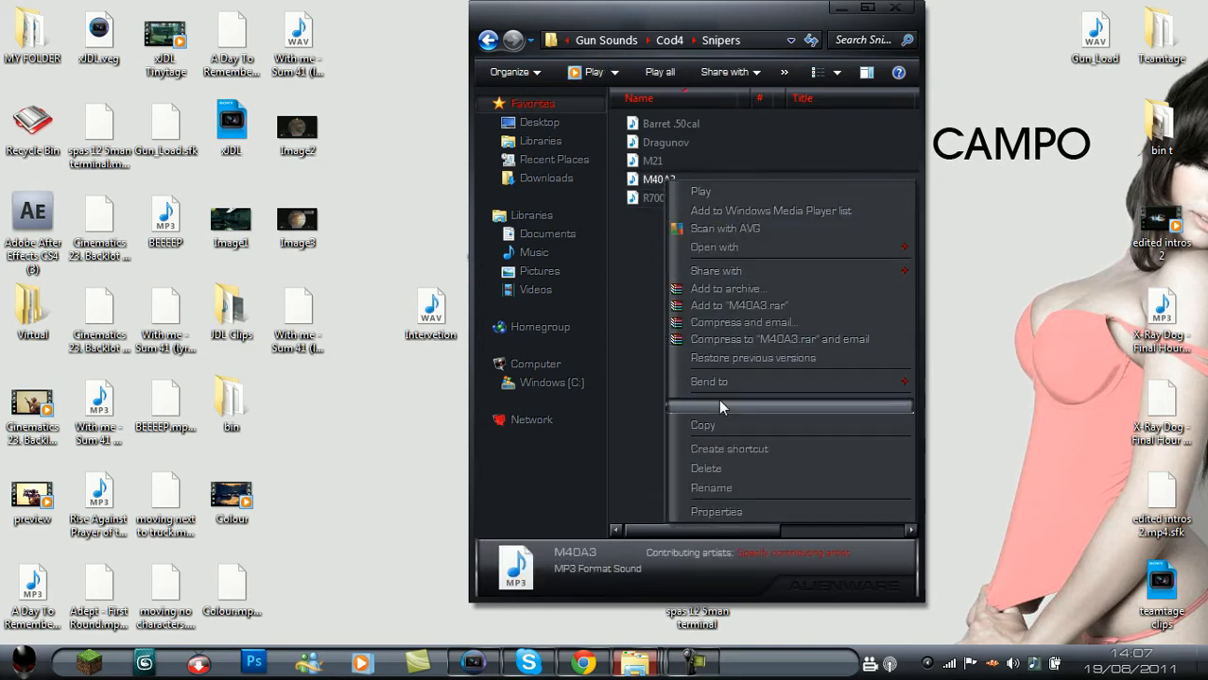
left_click(707, 426)
right_click(402, 399)
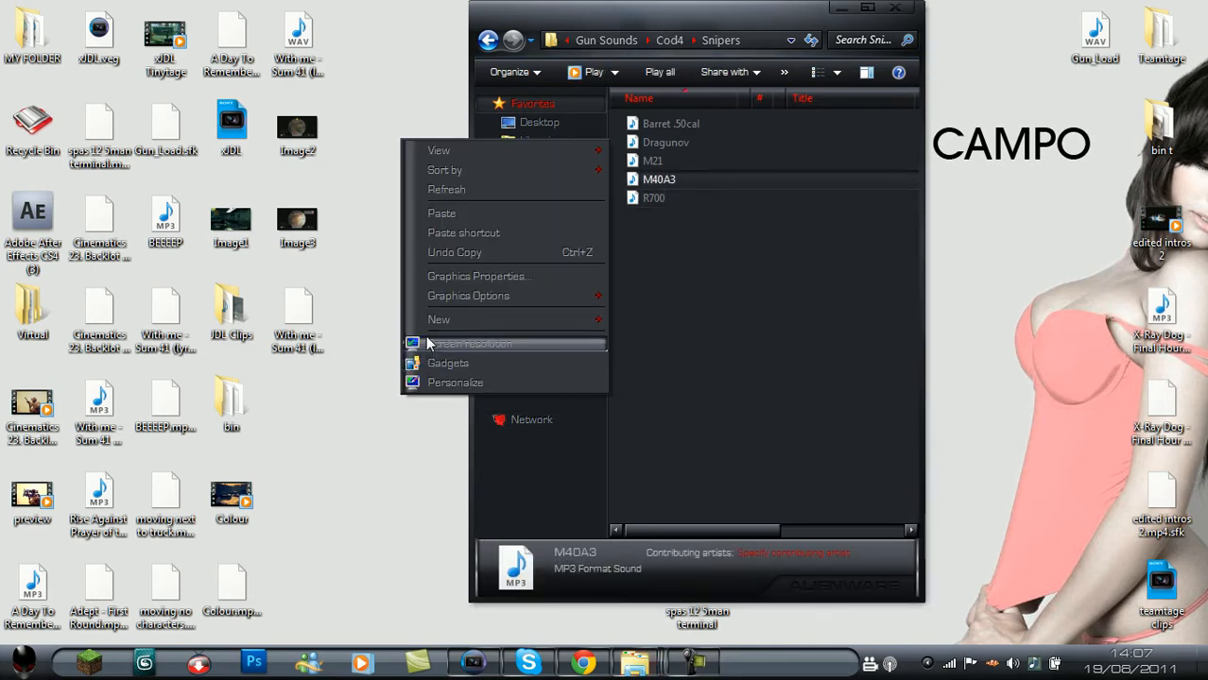
left_click(441, 214)
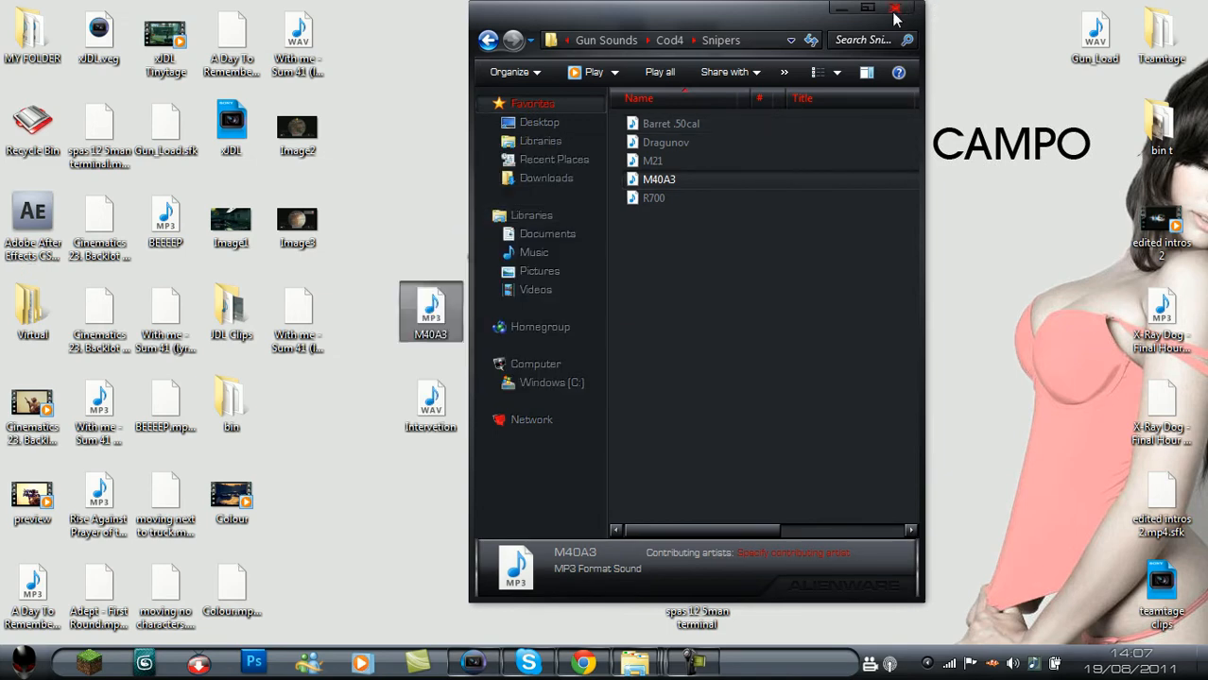
left_click(895, 13)
- Add the M40A3 sound to a new track 5 in the Vegas Pro project at about 00:00:54.771, and mute track 4
left_click_drag(431, 307, 571, 549)
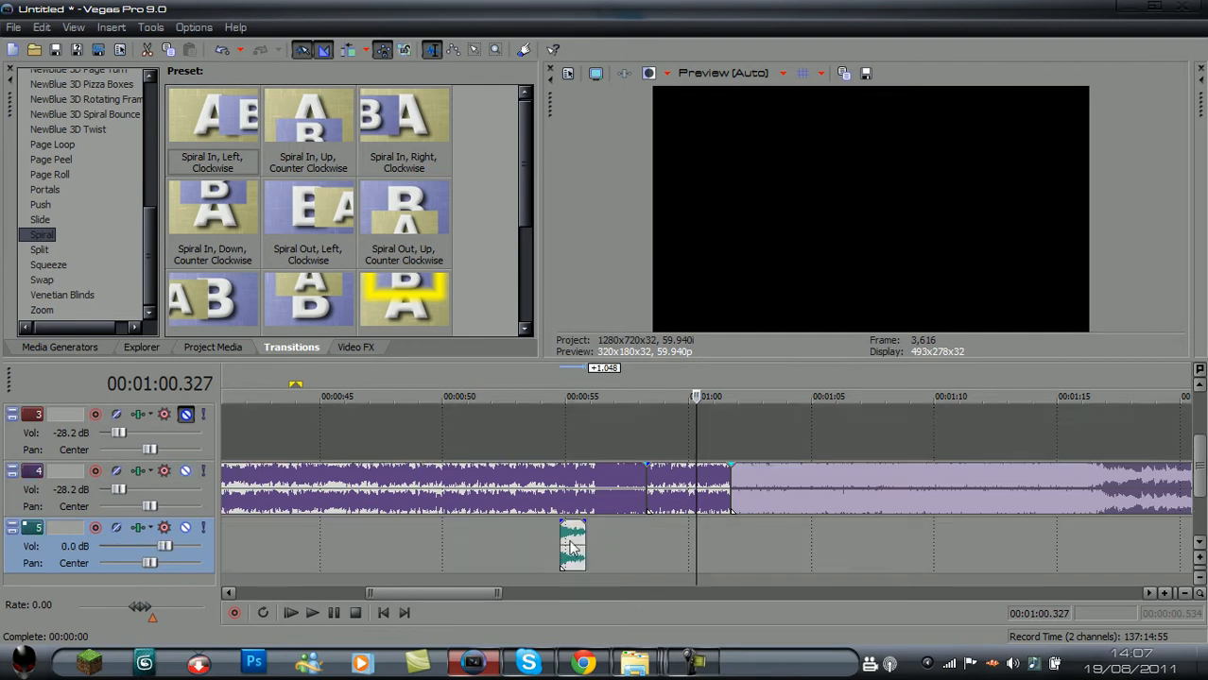
left_click(188, 475)
- Set track 5's volume to -12.9 dB and play the gun sound from 00:00:54.771 to about 00:00:55.289
left_click(557, 553)
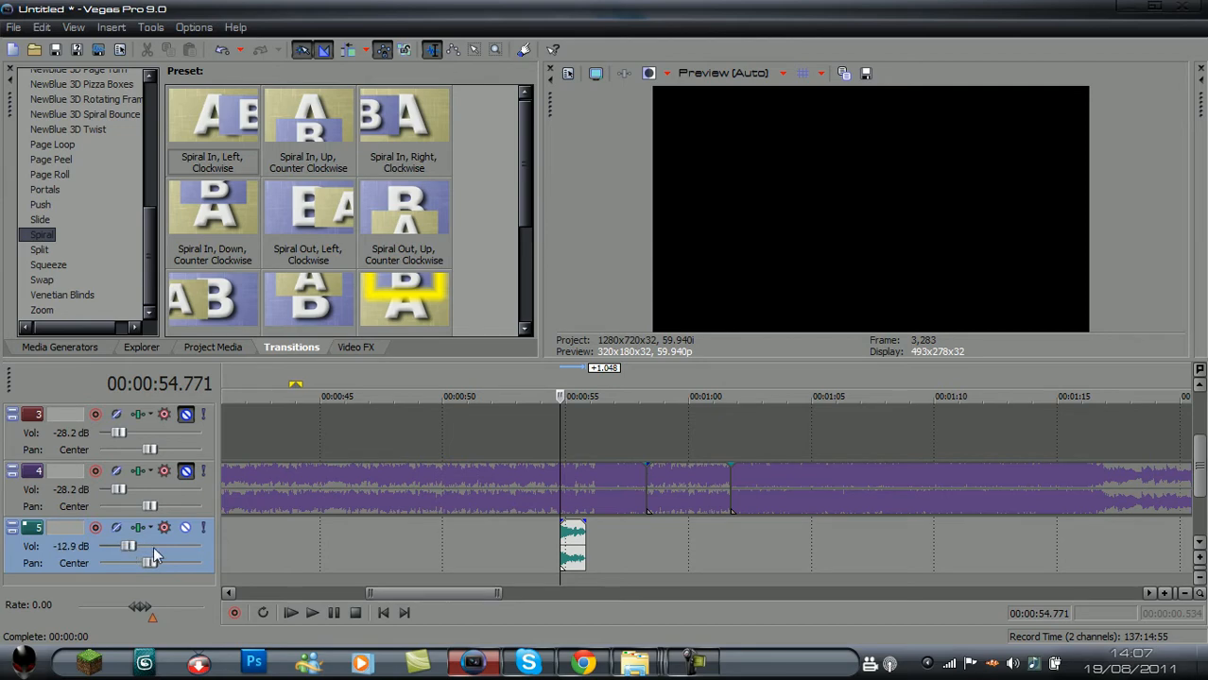
left_click(318, 612)
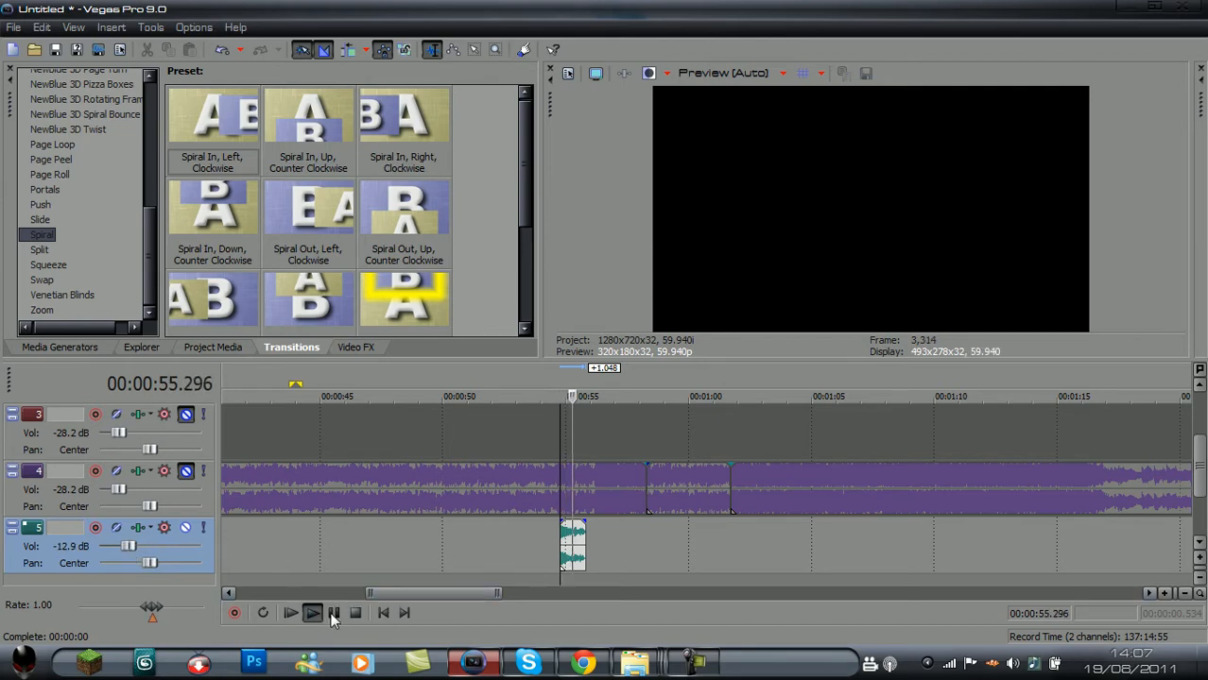
left_click(331, 613)
- Split the gun sound on track 5 at 00:00:55.289 and delete the part after the split
left_click(572, 544)
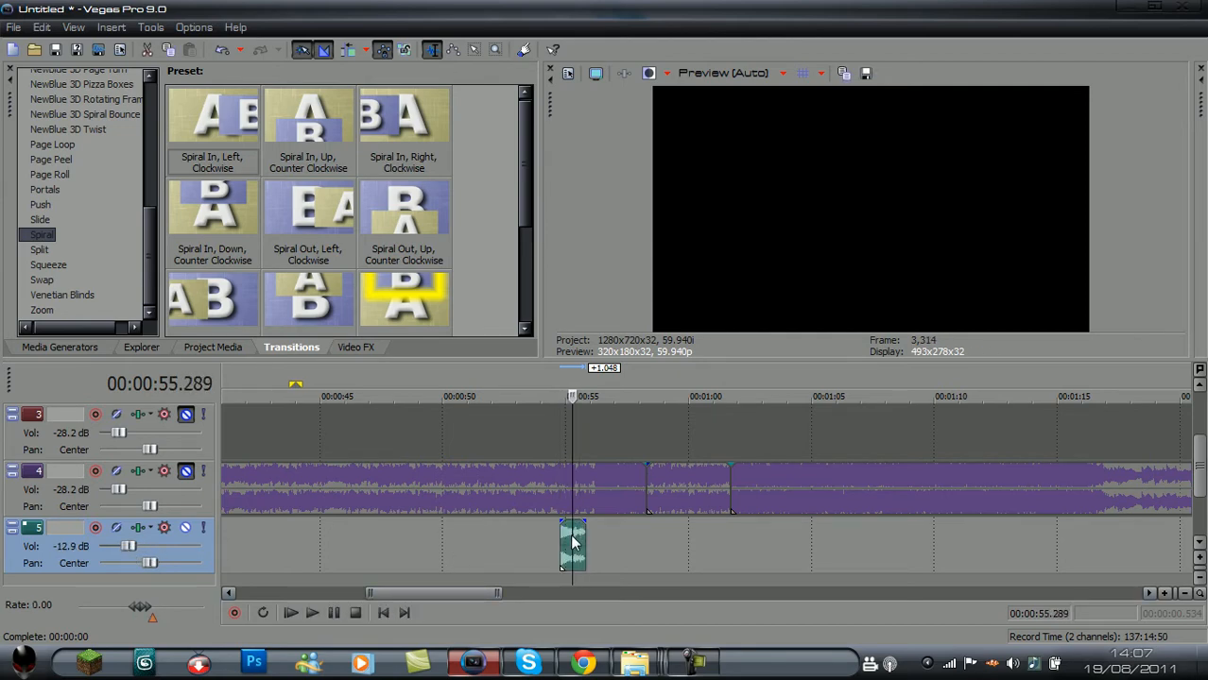
scroll(643, 542, "up", 6)
key("s")
right_click(713, 547)
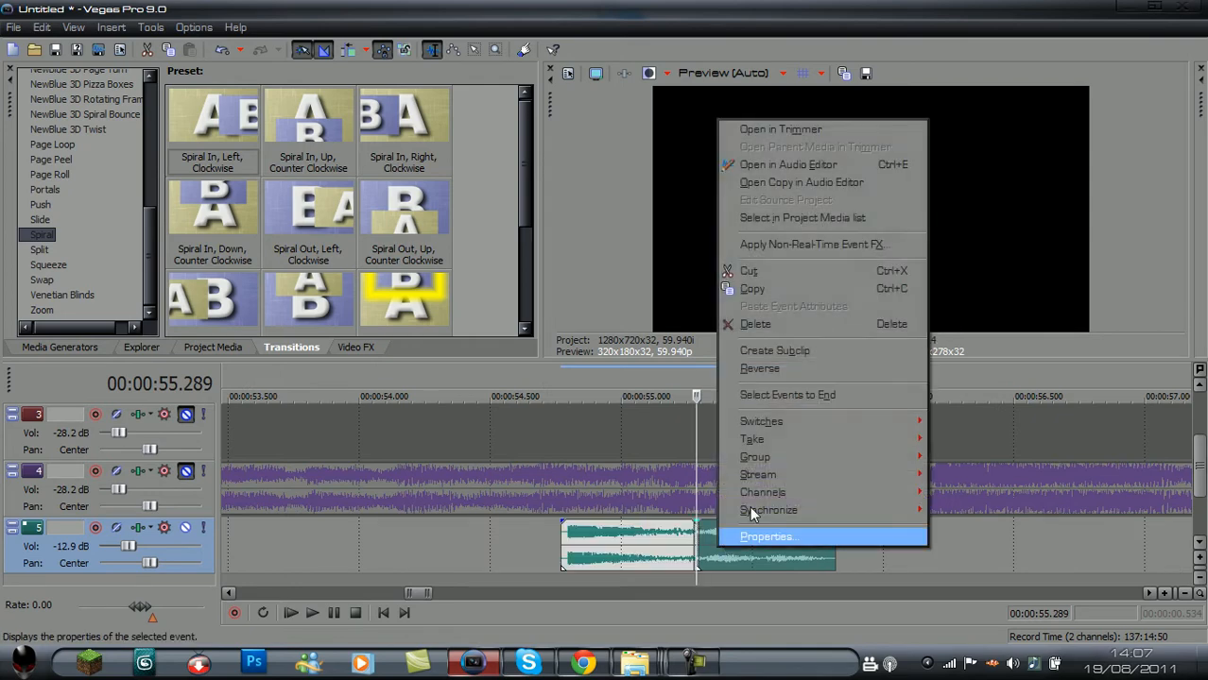
left_click(767, 322)
scroll(574, 458, "down", 3)
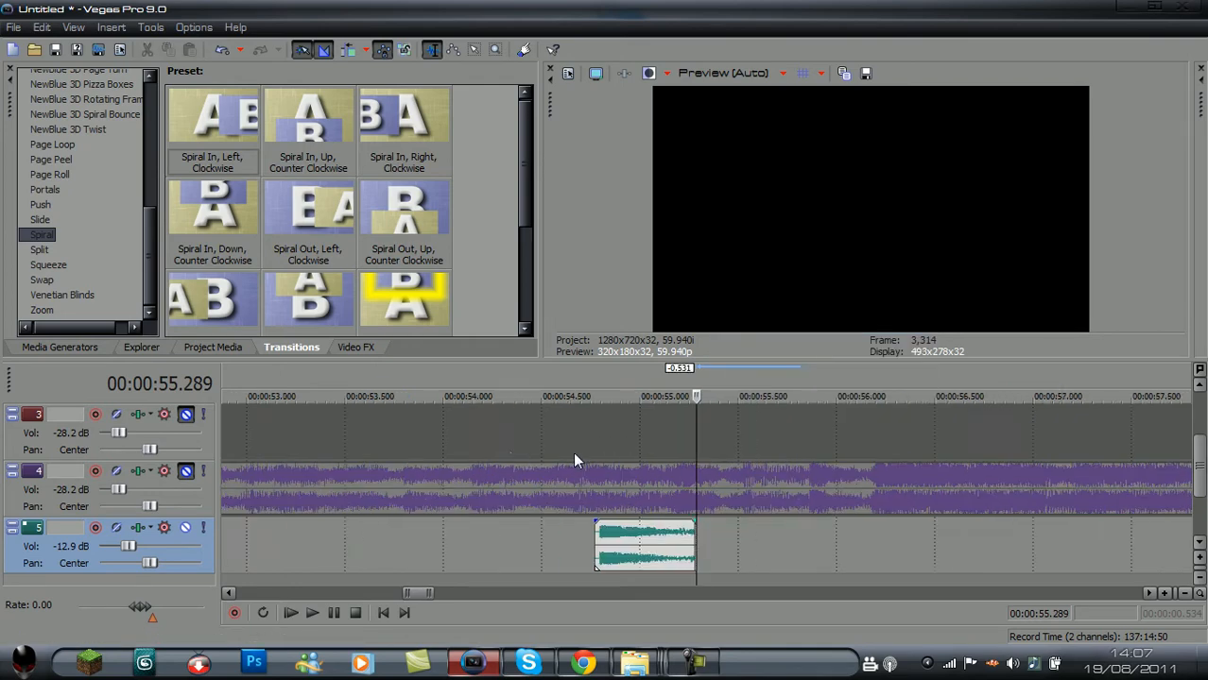
- Play the shortened gun sound on track 5 repeatedly from its start at about 00:00:54.771
left_click(627, 388)
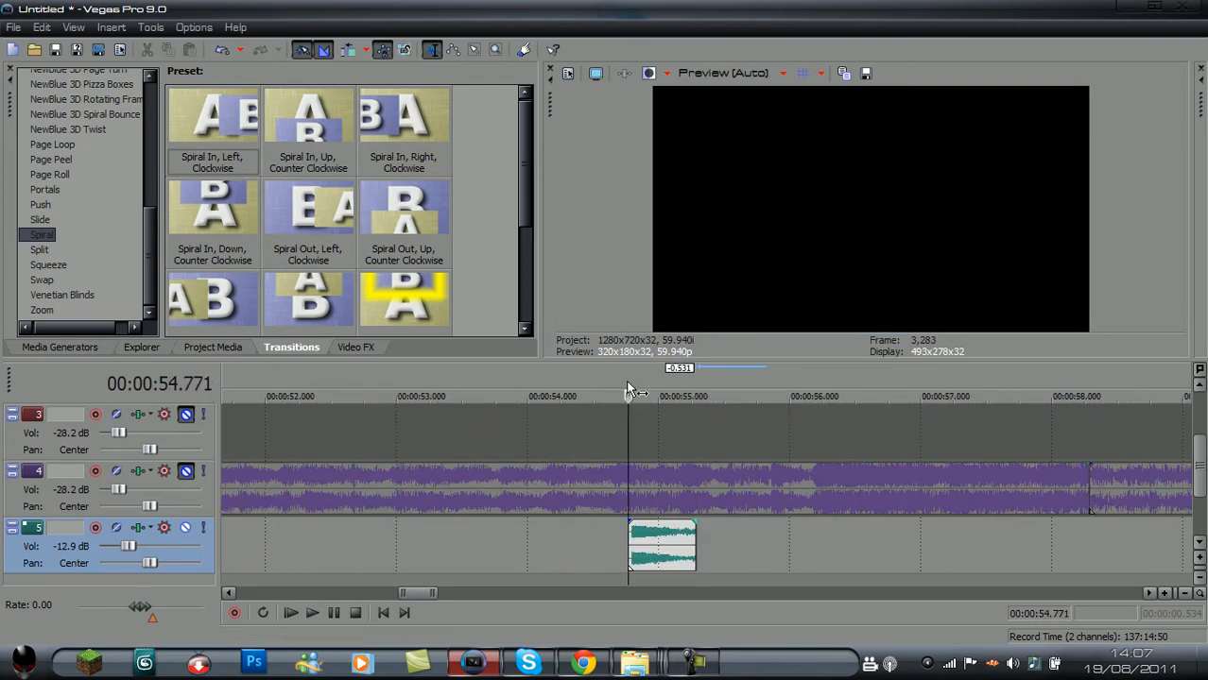
left_click(335, 613)
left_click(335, 613)
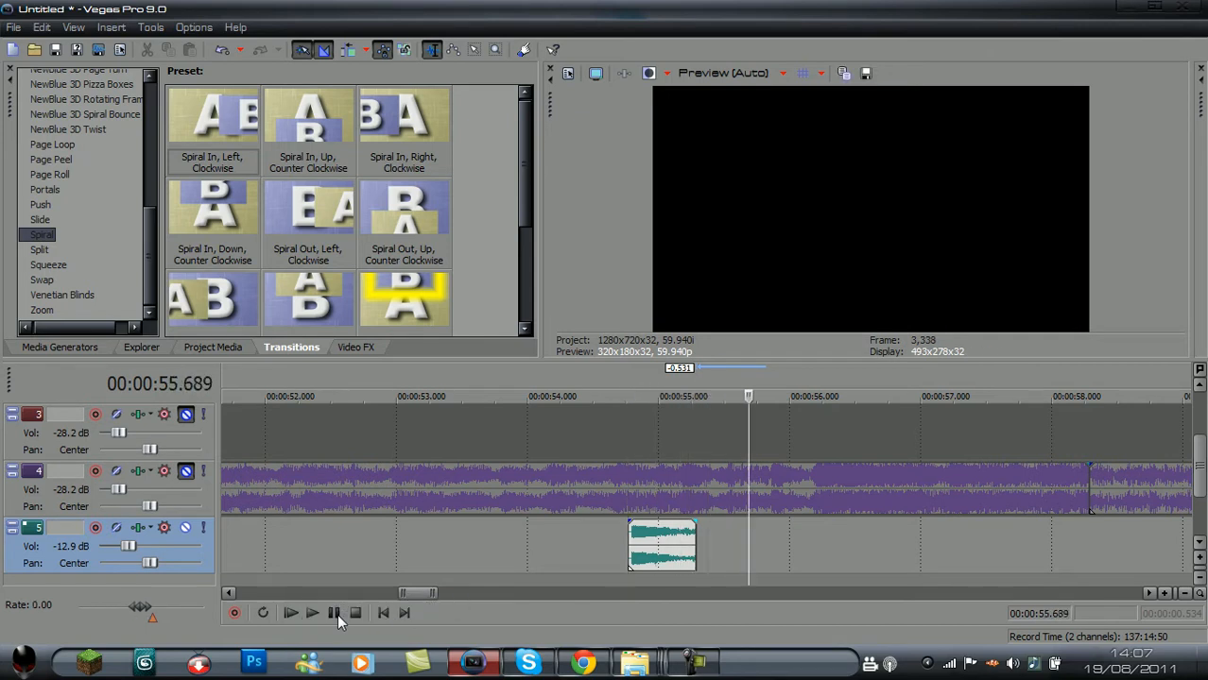
left_click(332, 615)
left_click(631, 389)
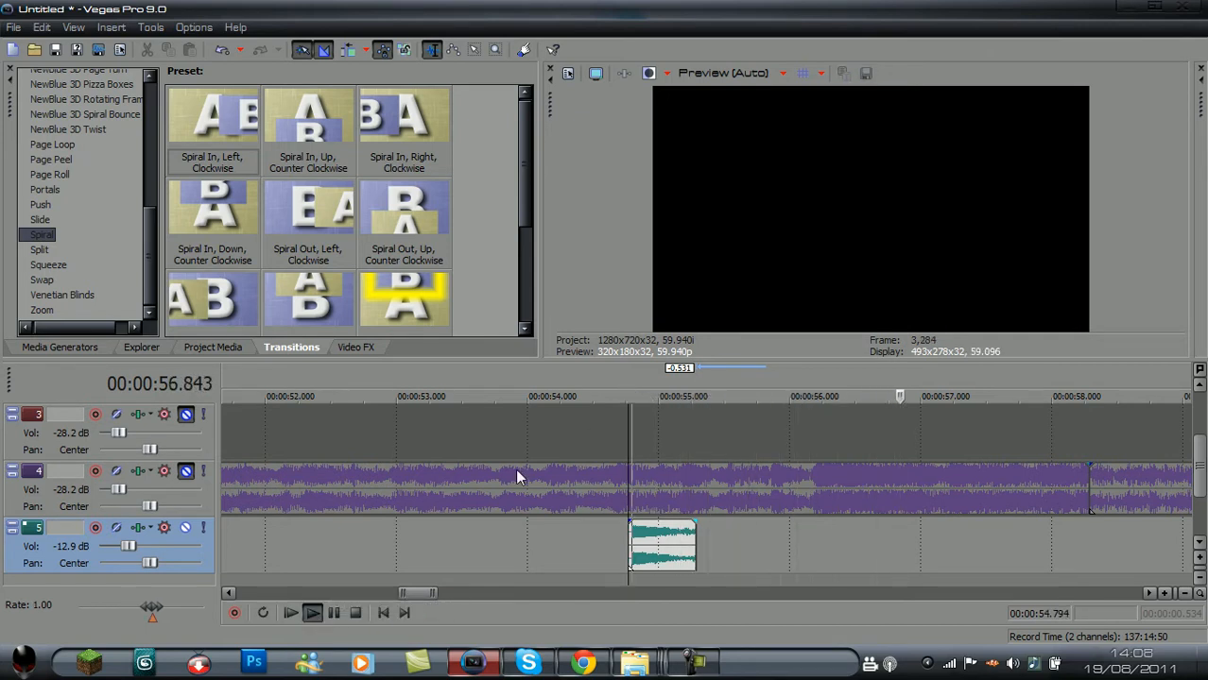
left_click(313, 613)
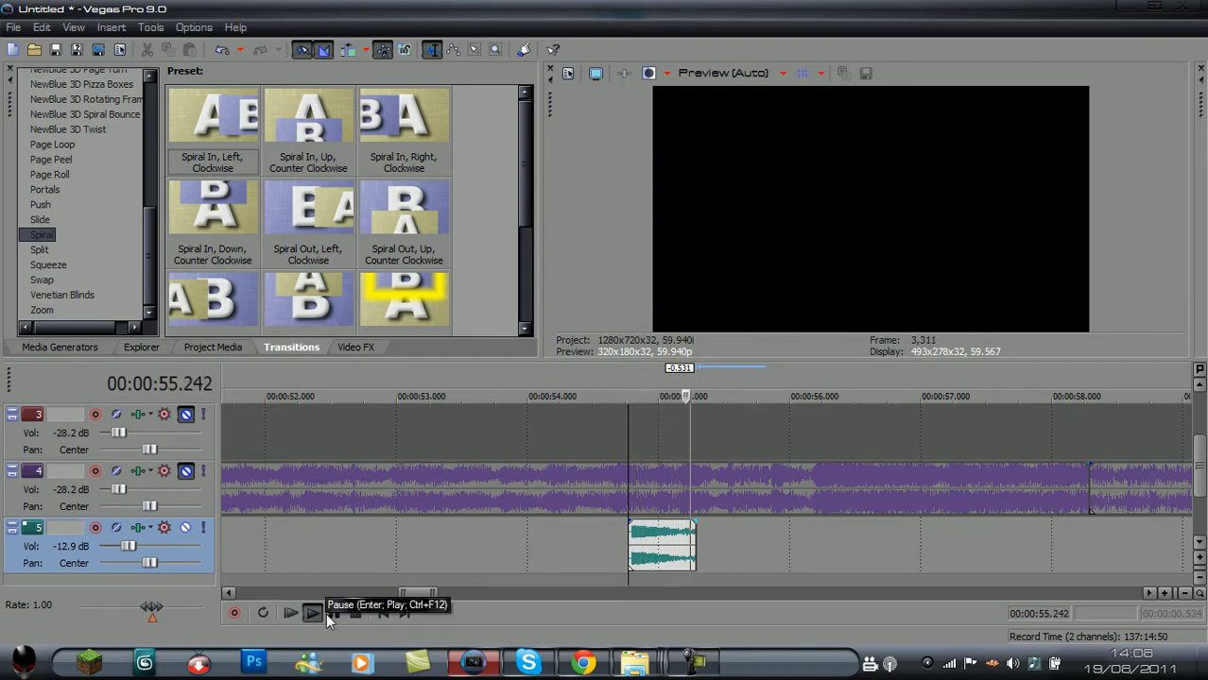
- Pause playback, set track 5's volume to -3.0 dB, and replay the gun sound from 00:00:54.771
left_click(330, 615)
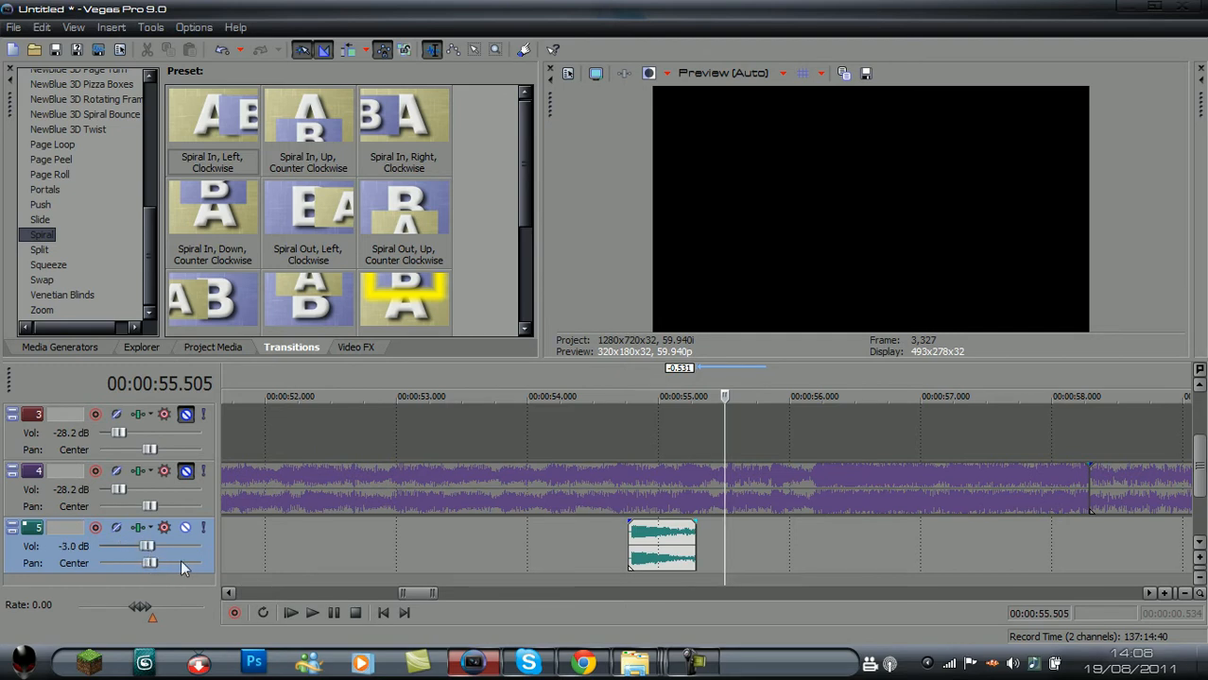
left_click(627, 393)
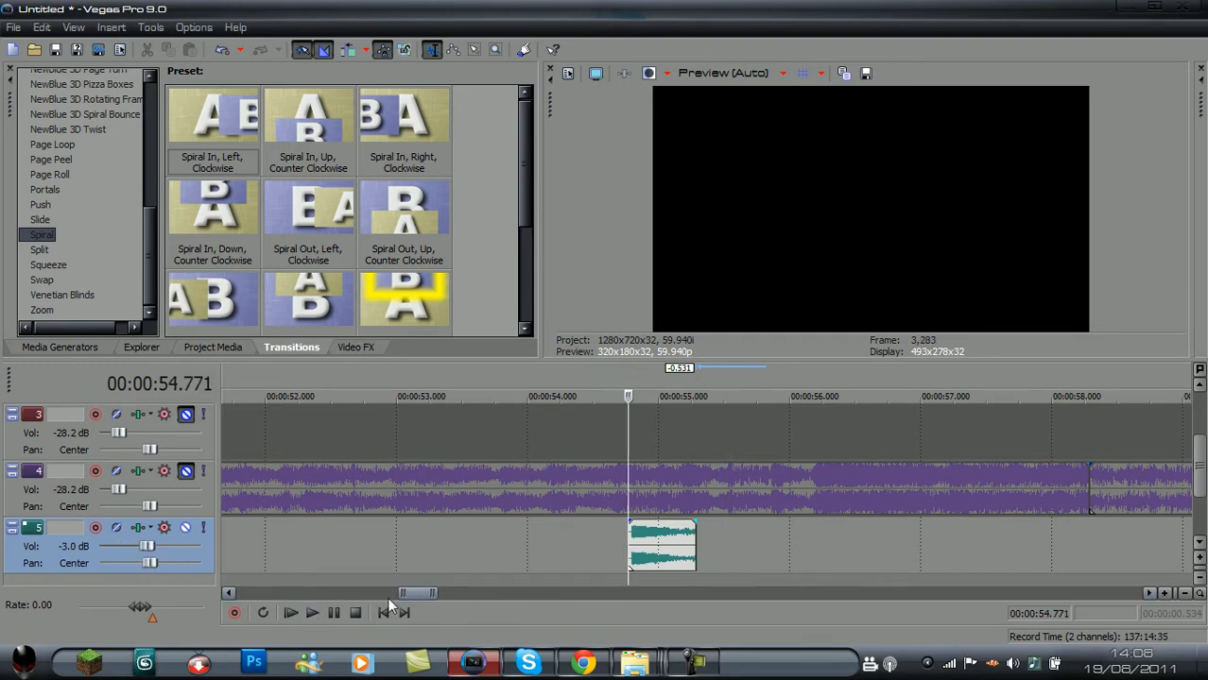
left_click(308, 613)
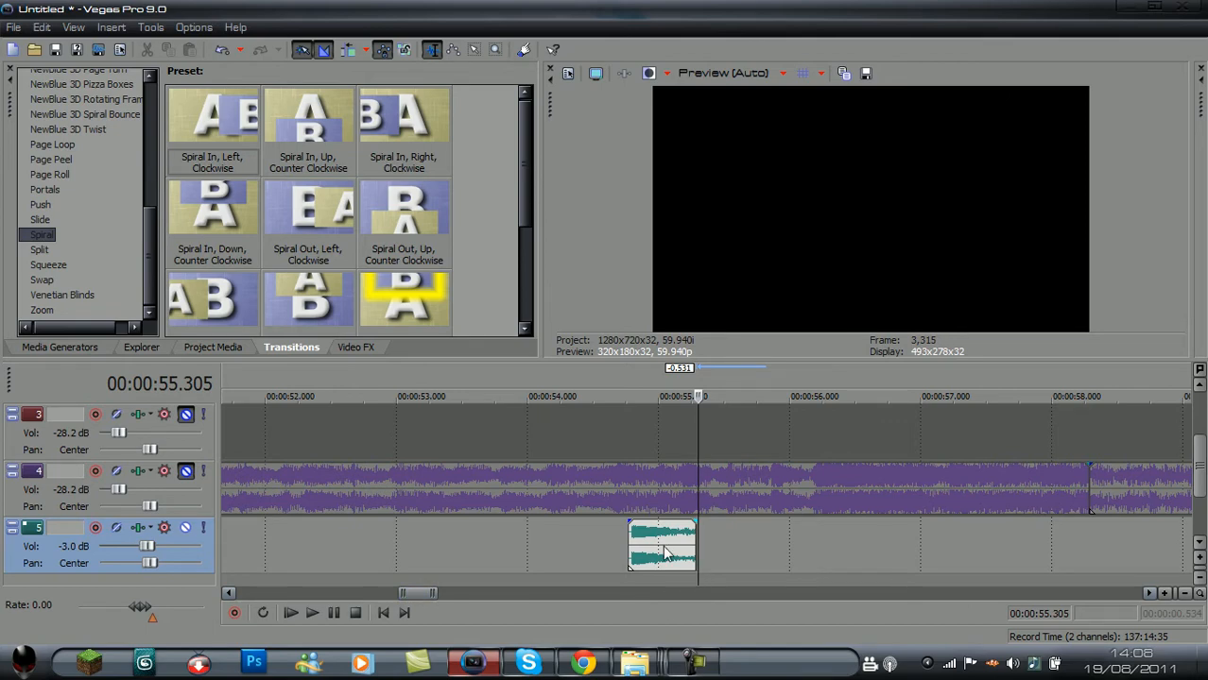
scroll(665, 553, "down", 10)
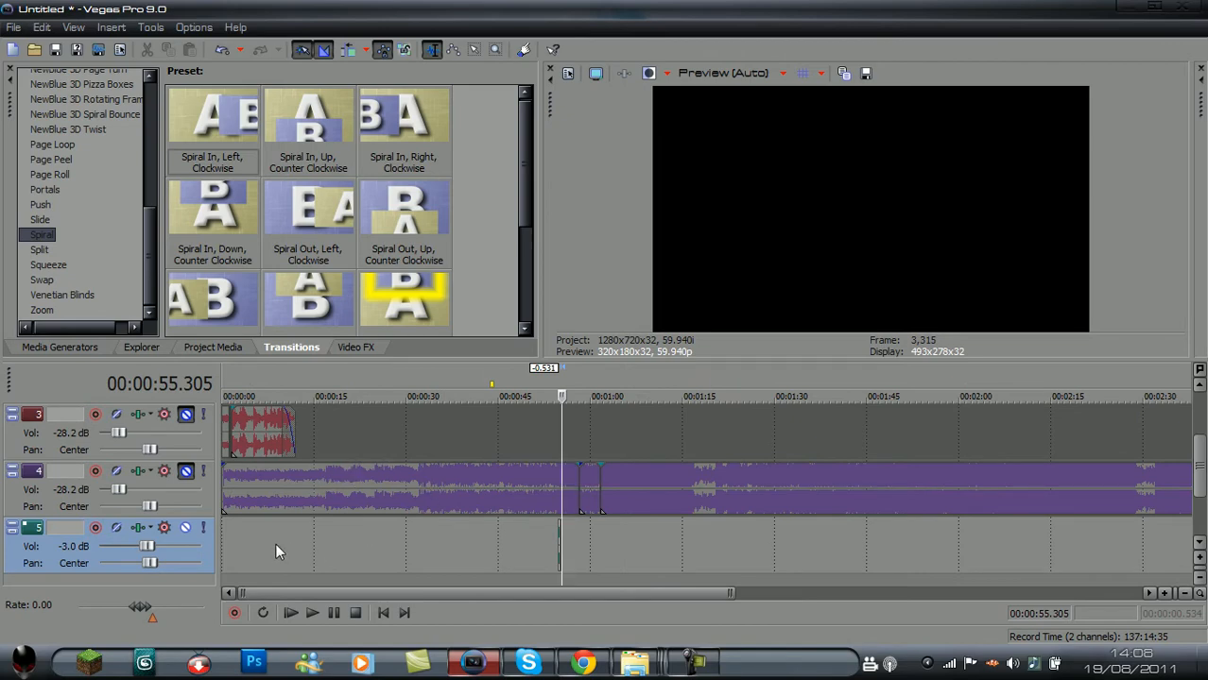
- Replay the gun sound on track 5 from 00:00:54.771 and set the track's volume to -14.7 dB
scroll(574, 551, "up", 10)
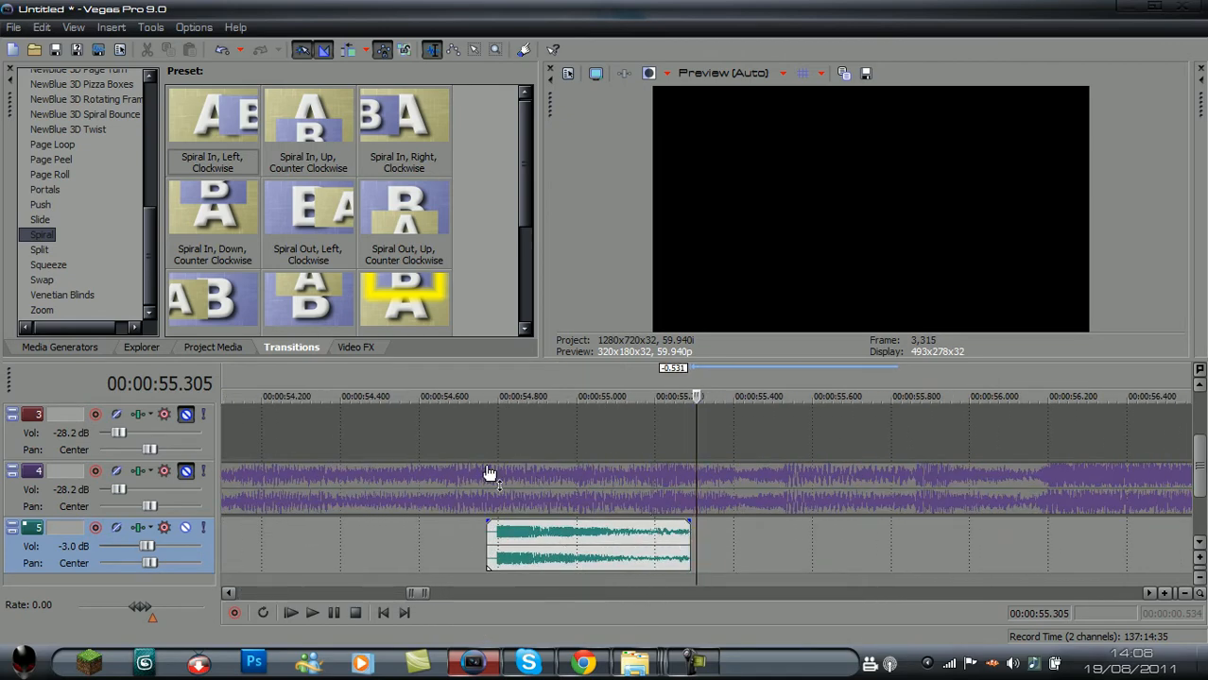
left_click(488, 388)
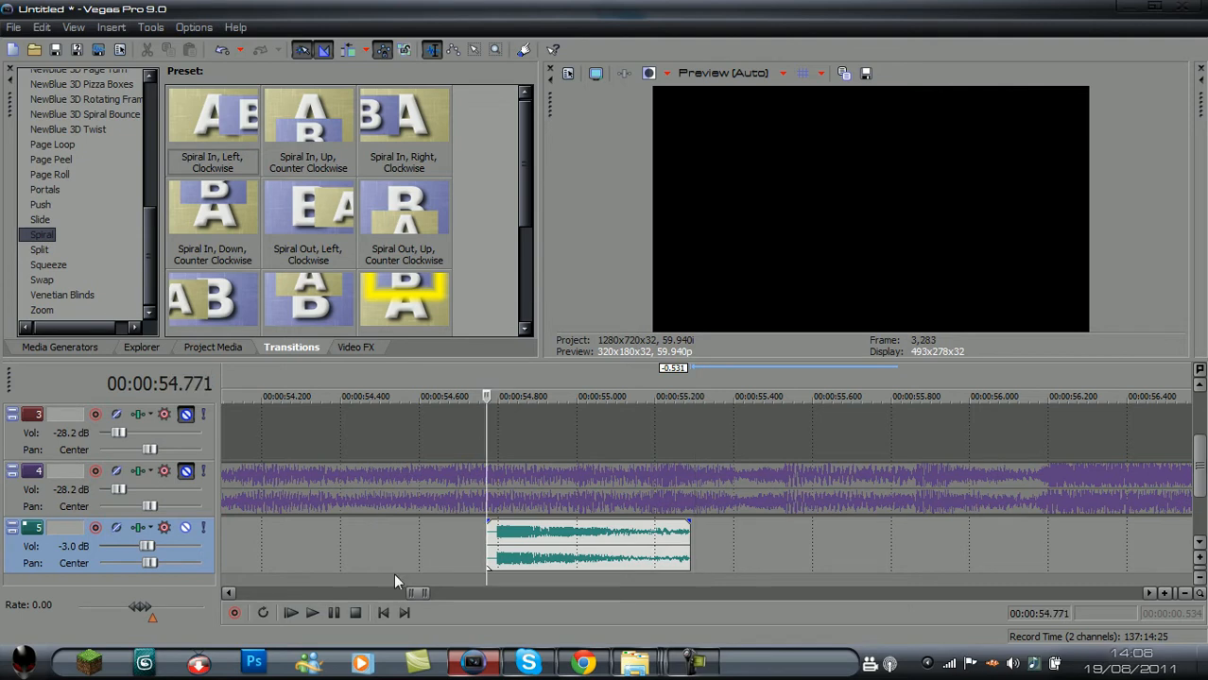
left_click(332, 615)
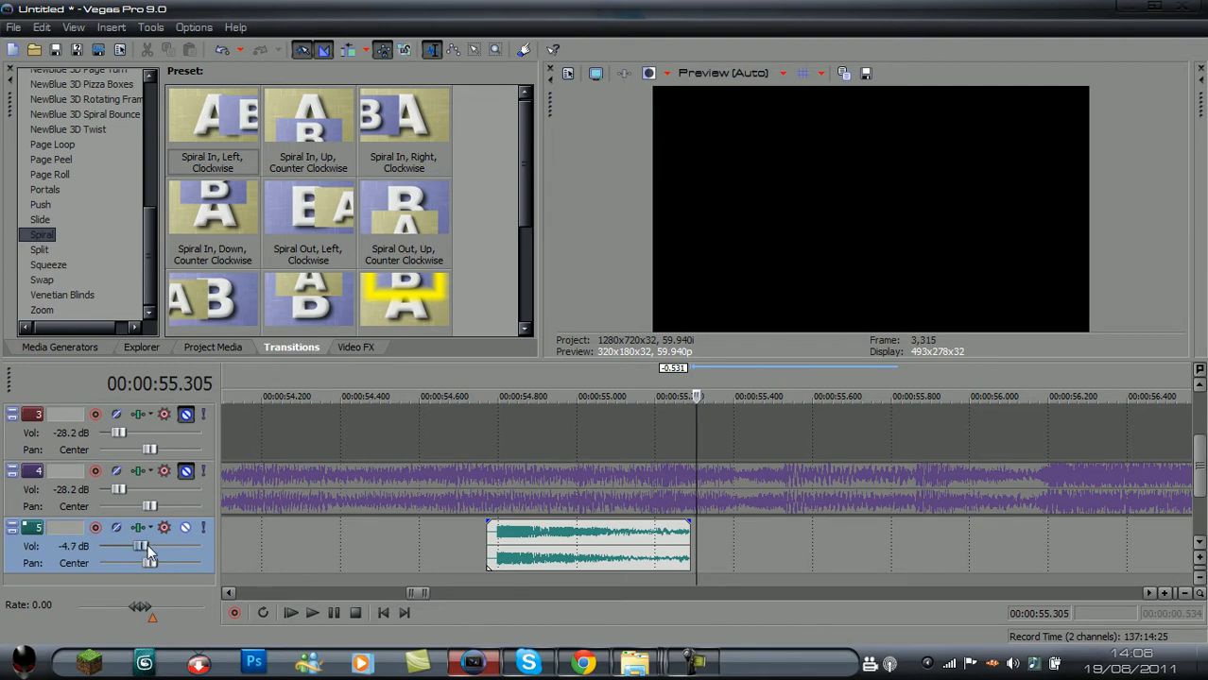
left_click_drag(144, 545, 129, 558)
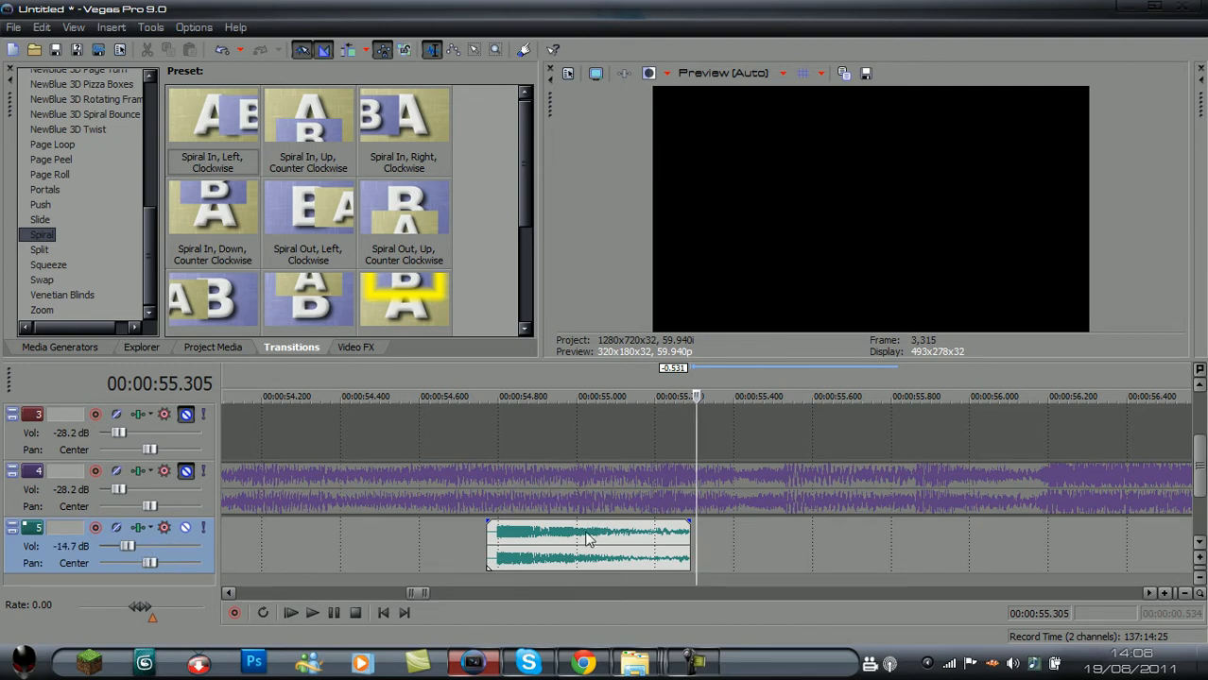
- Split the gun sound on track 5 at 00:00:54.922 and delete the part after the split
left_click(493, 373)
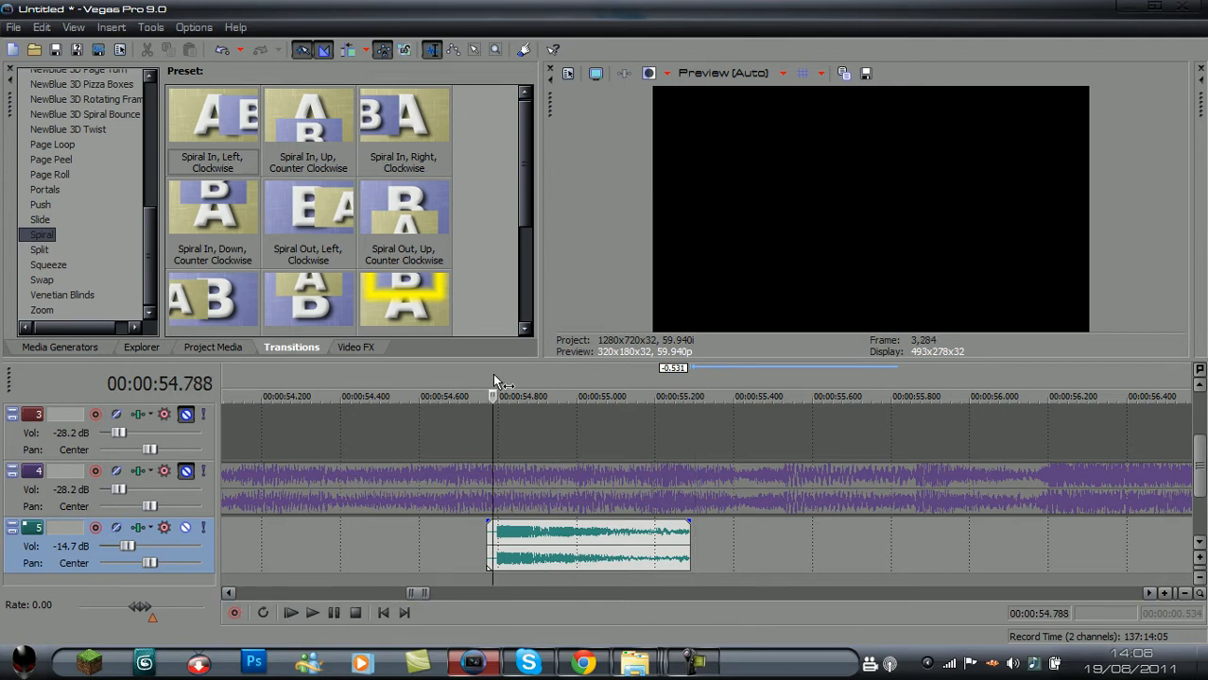
left_click(546, 537)
key("s")
right_click(579, 538)
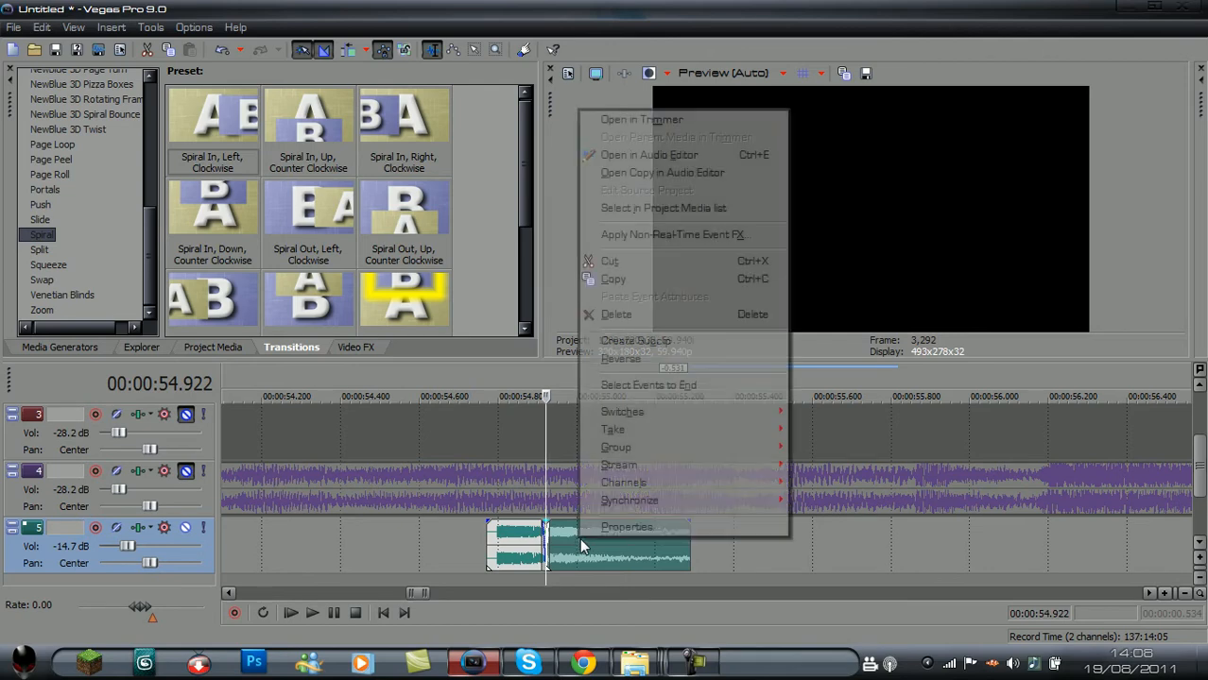
left_click(619, 315)
- Play the shortened gun sound from 00:00:54.788 and pause playback
left_click(492, 373)
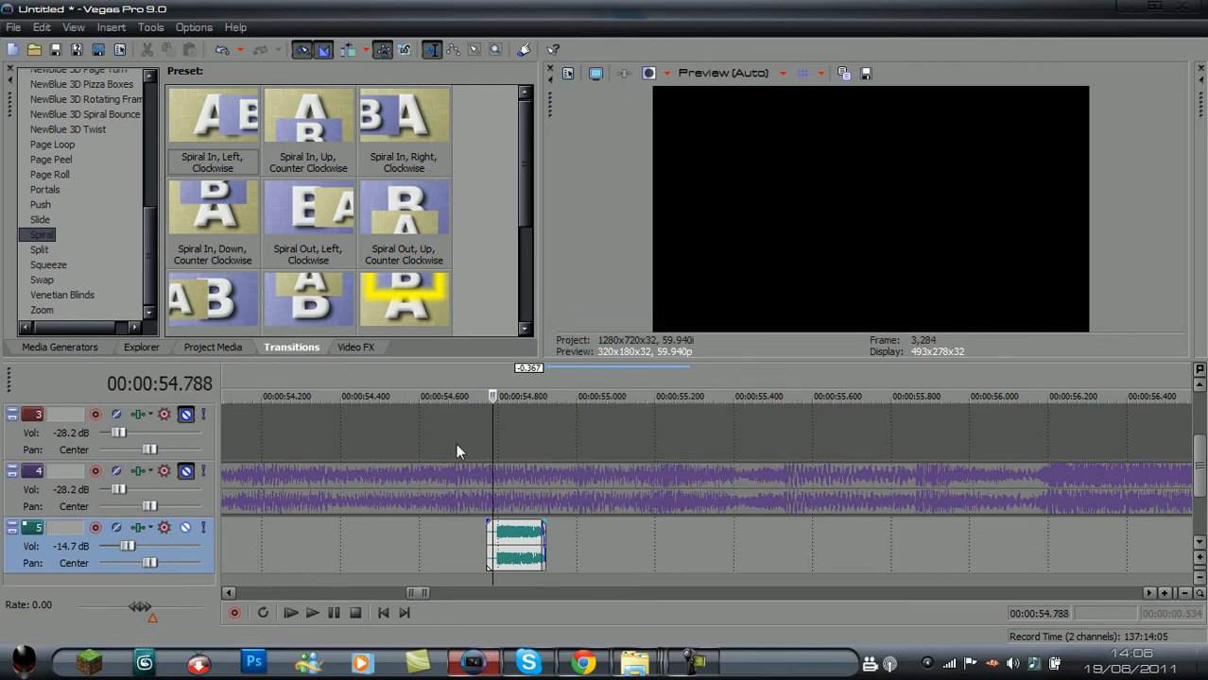
left_click(312, 613)
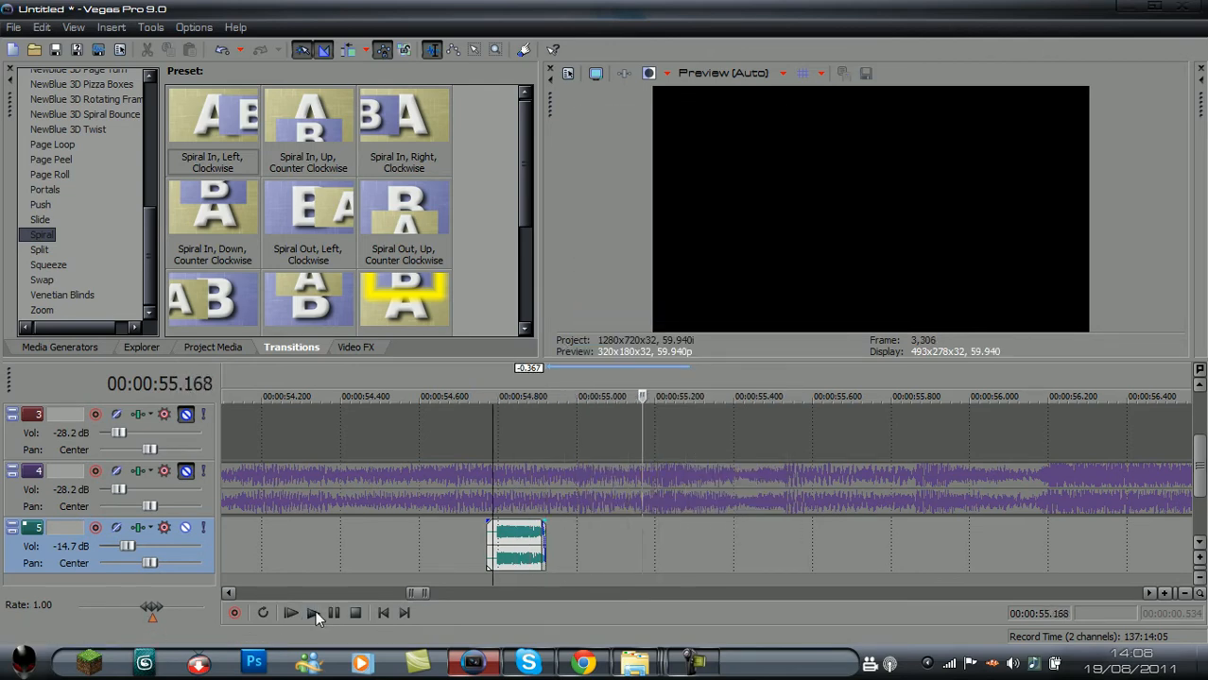
left_click(335, 614)
- Add the Intervetion WAV sound from the desktop to track 5 after the first gun sound, starting at about 00:00:55.0
left_click(473, 662)
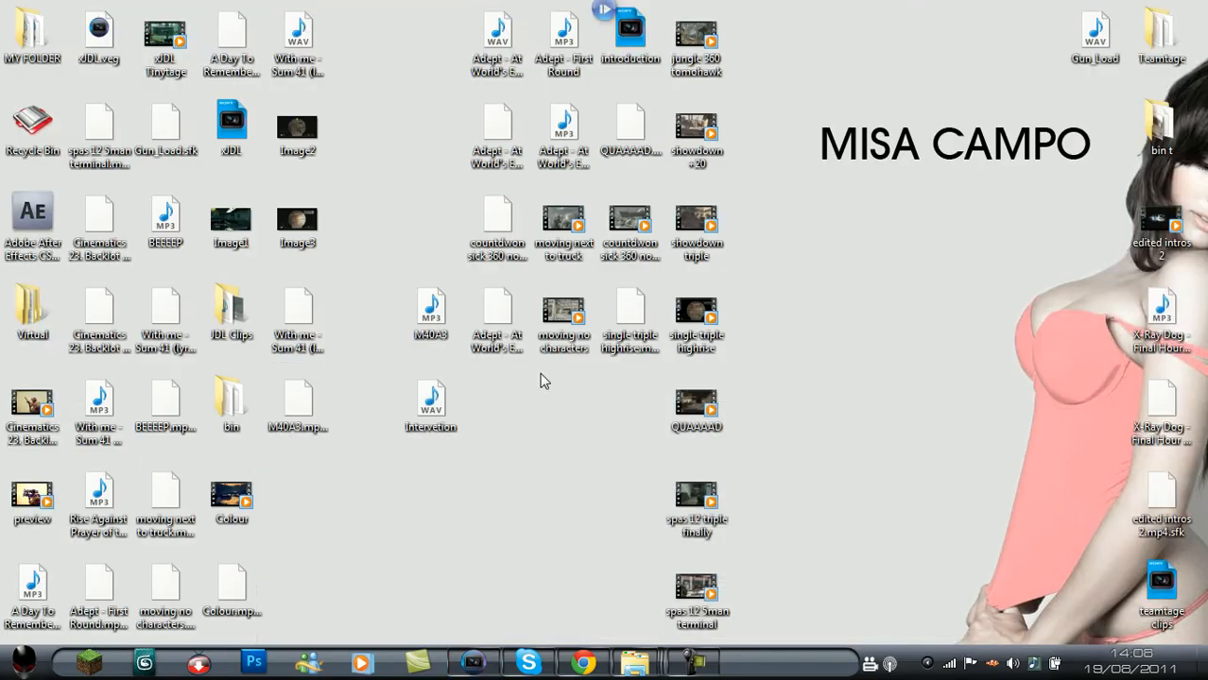
left_click_drag(431, 407, 582, 561)
scroll(589, 559, "down", 2)
left_click(746, 542)
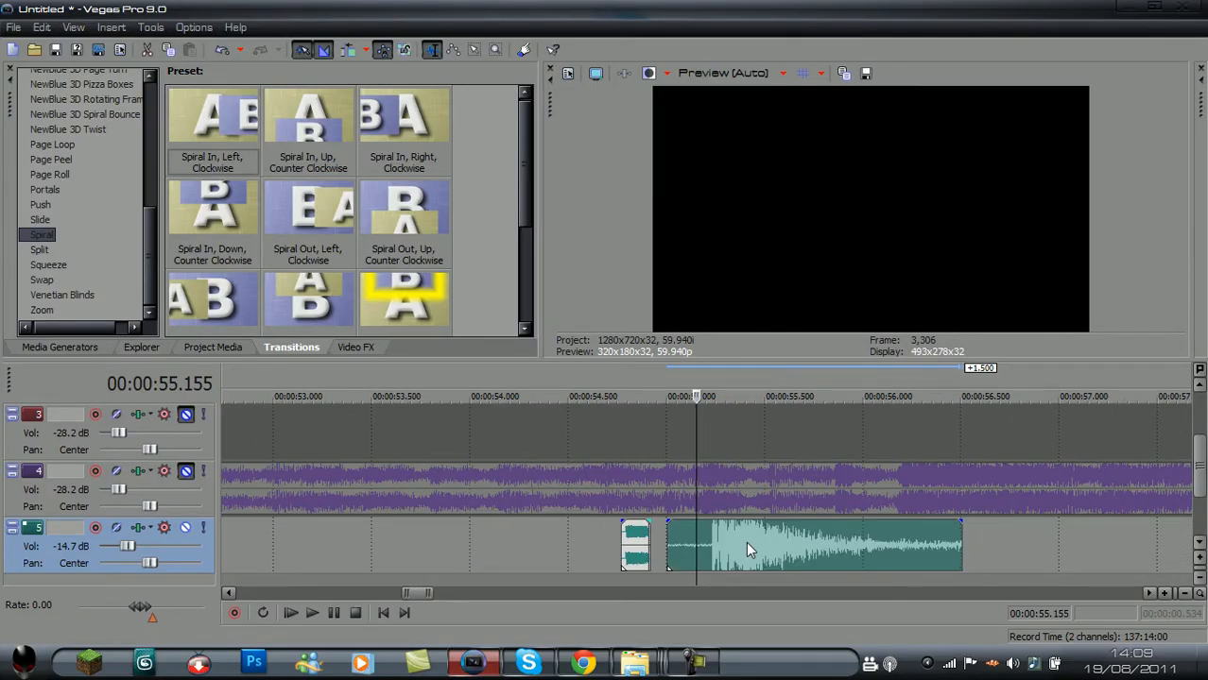
- Split the Intervetion sound on track 5 at 00:00:55.522 and delete its tail after the split
left_click(768, 546)
key("s")
right_click(774, 541)
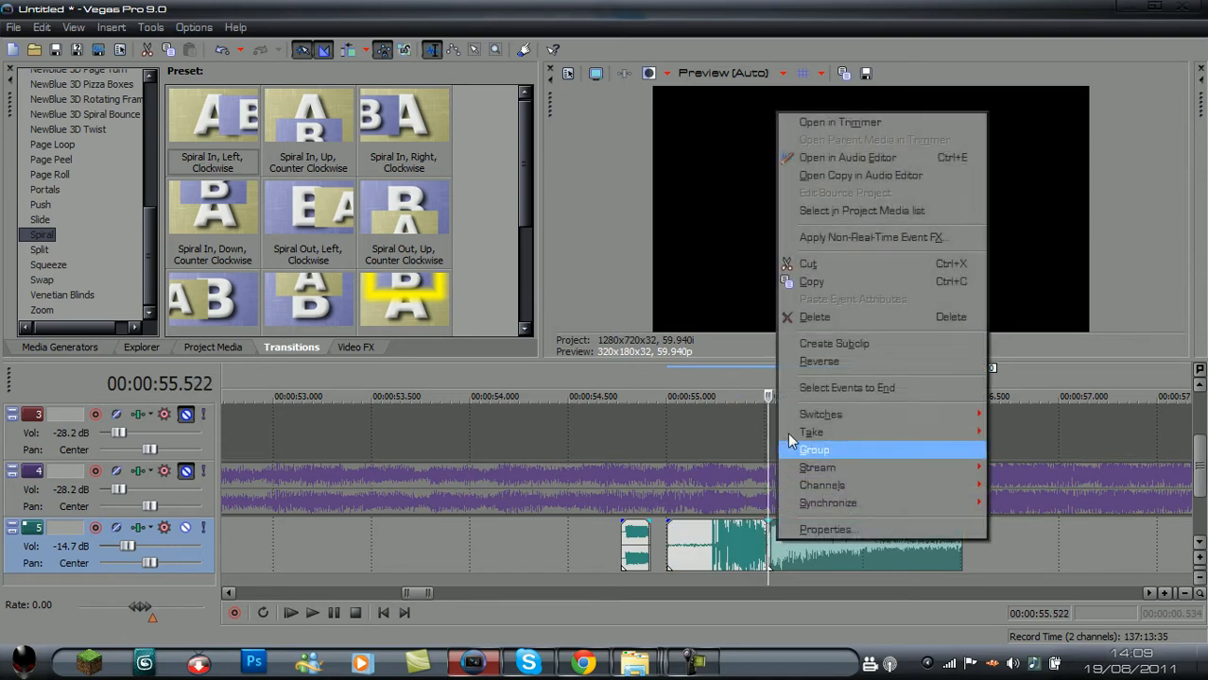
left_click(815, 318)
- Split the Intervetion sound at 00:00:55.155 and delete the quiet part before the split
left_click(693, 500)
left_click(697, 533)
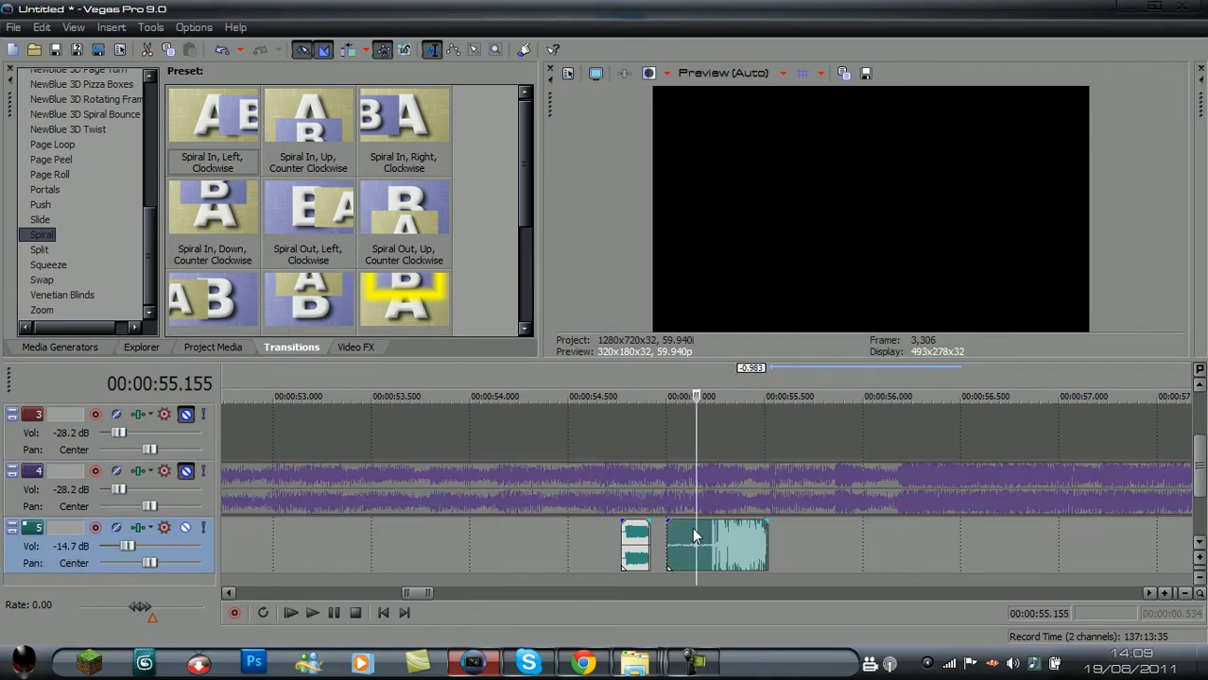
key("s")
right_click(677, 552)
left_click(717, 340)
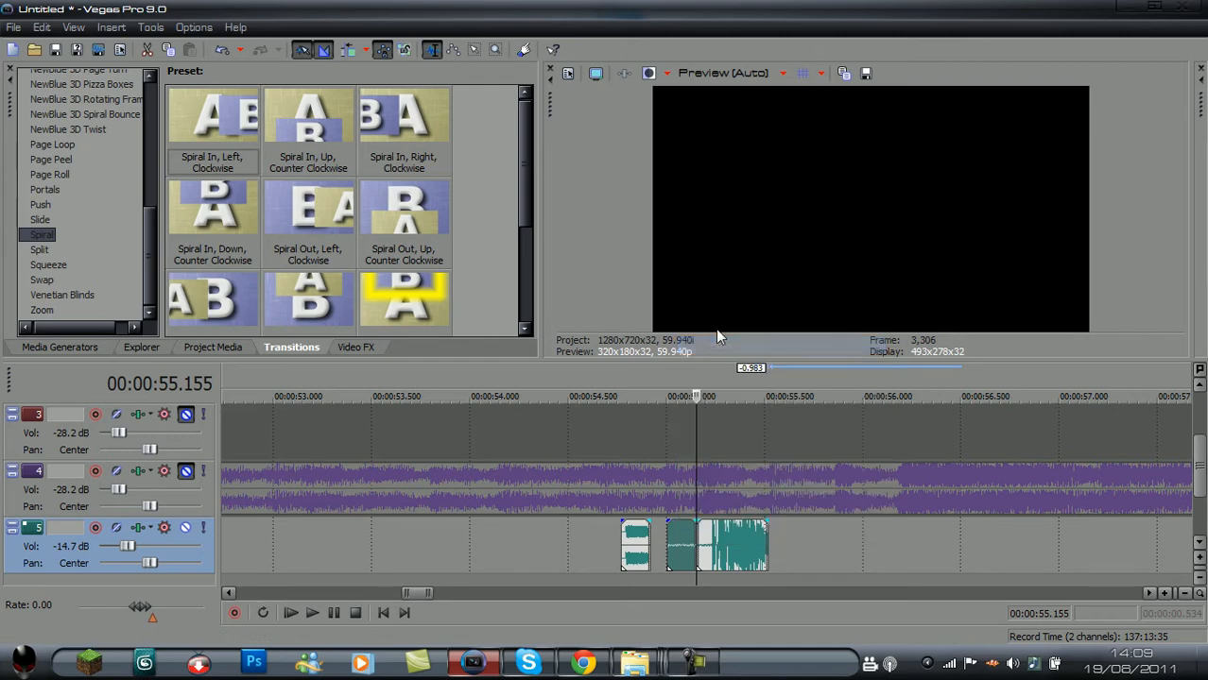
right_click(685, 545)
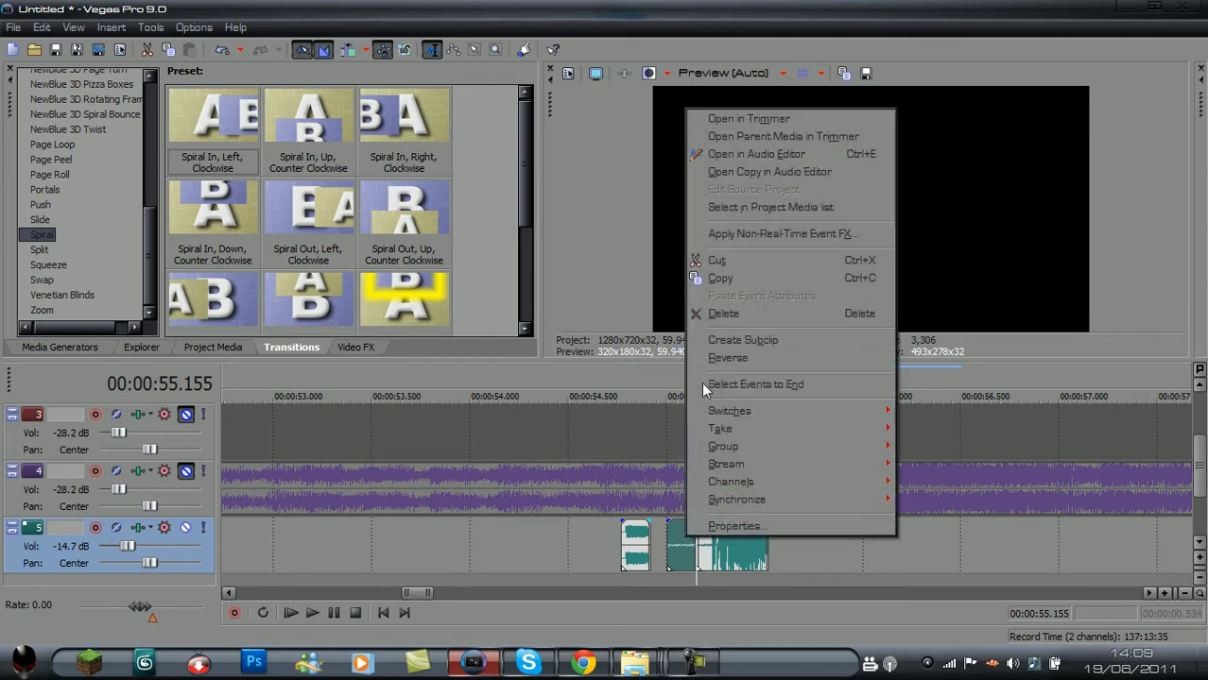
left_click(718, 316)
- Find the shot in the gameplay clip on track 2 and split the clip at 00:00:04.538
scroll(643, 456, "down", 4)
scroll(643, 457, "down", 6)
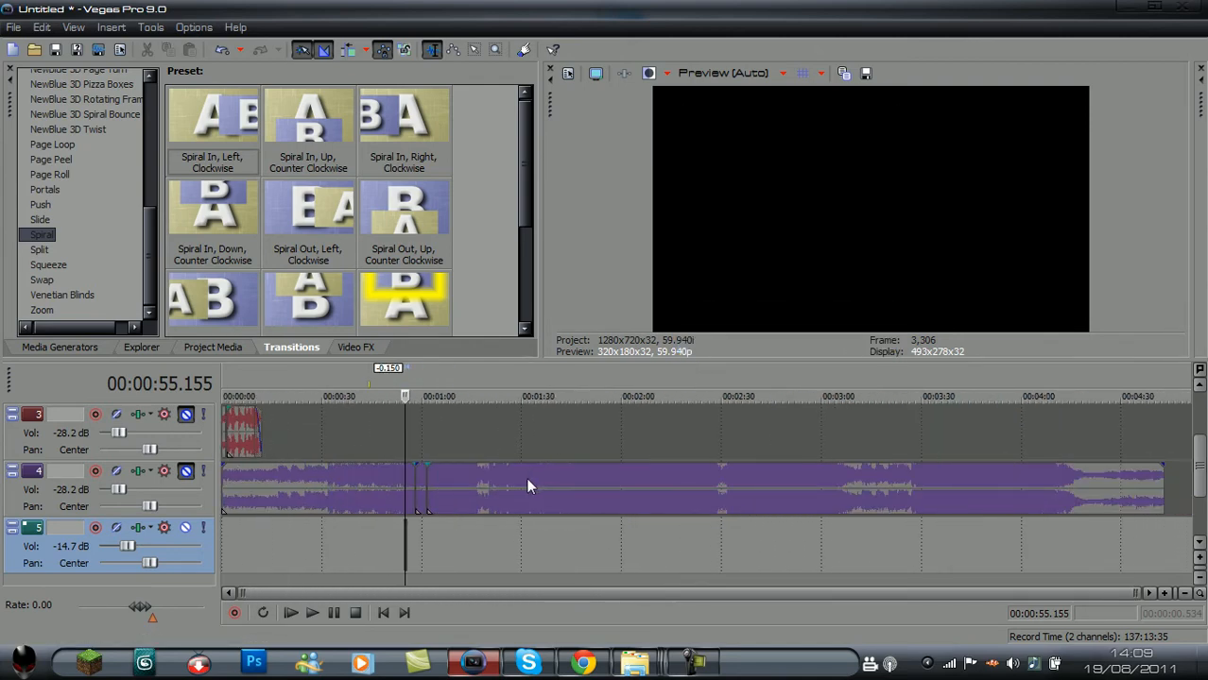
scroll(379, 484, "up", 3)
left_click_drag(1199, 461, 1190, 380)
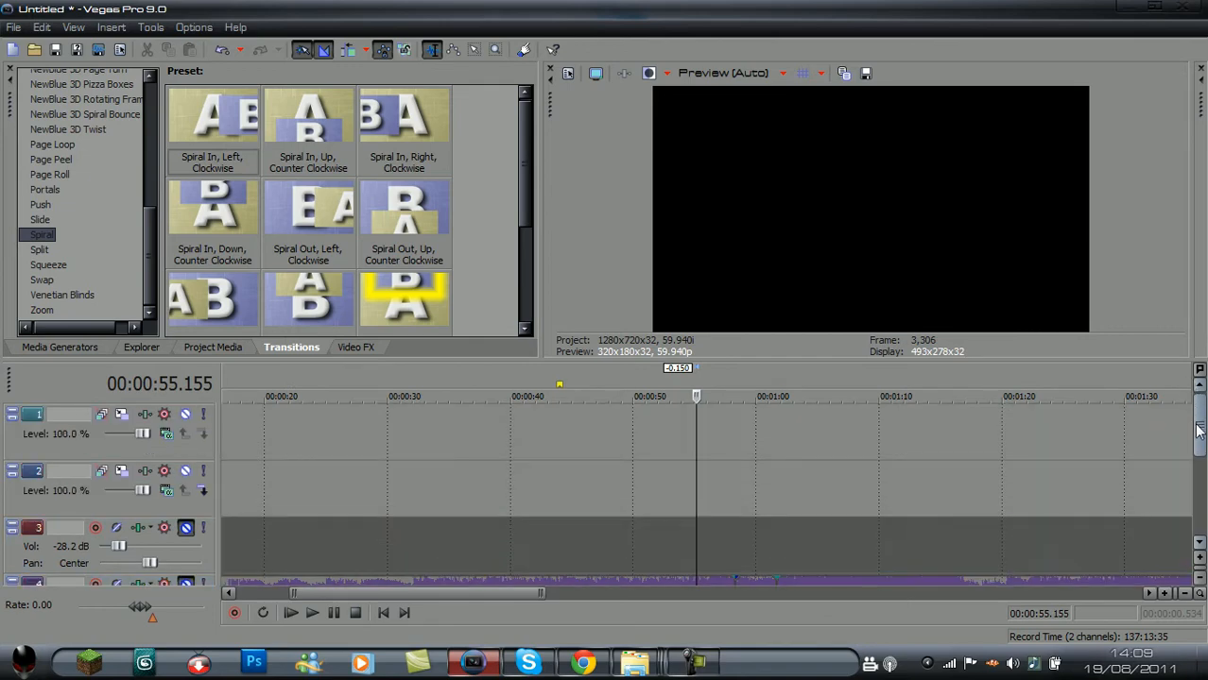
scroll(566, 526, "down", 3)
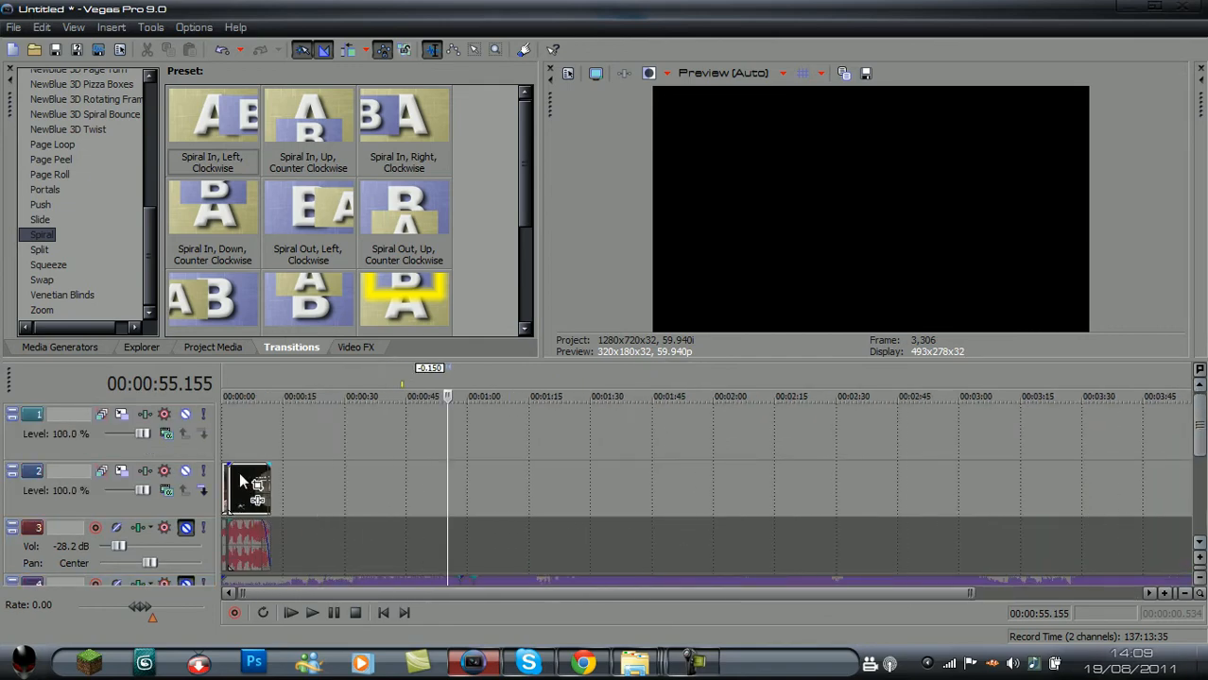
left_click(239, 482)
scroll(239, 482, "up", 8)
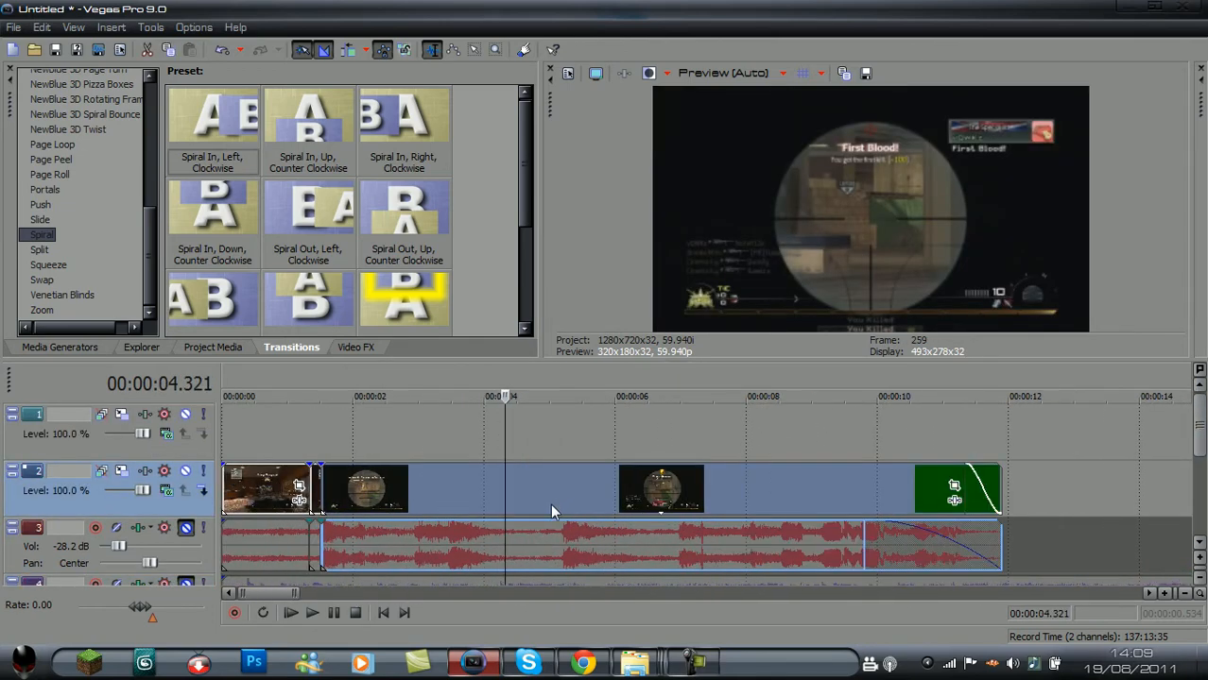
key("space")
key("Right")
key("Right")
key("Right")
key("Right")
key("Right")
key("Right")
key("Right")
key("Right")
key("Right")
key("Right")
key("Right")
key("Right")
key("Right")
key("Right")
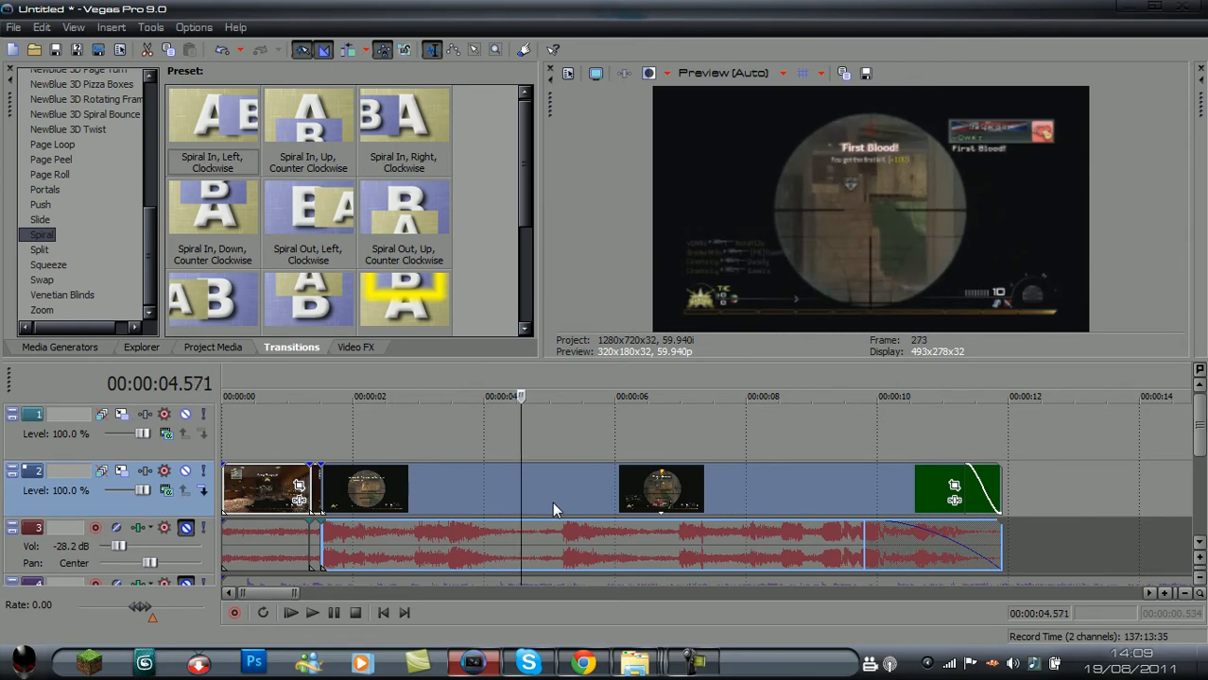
key("Left")
key("Left")
key("s")
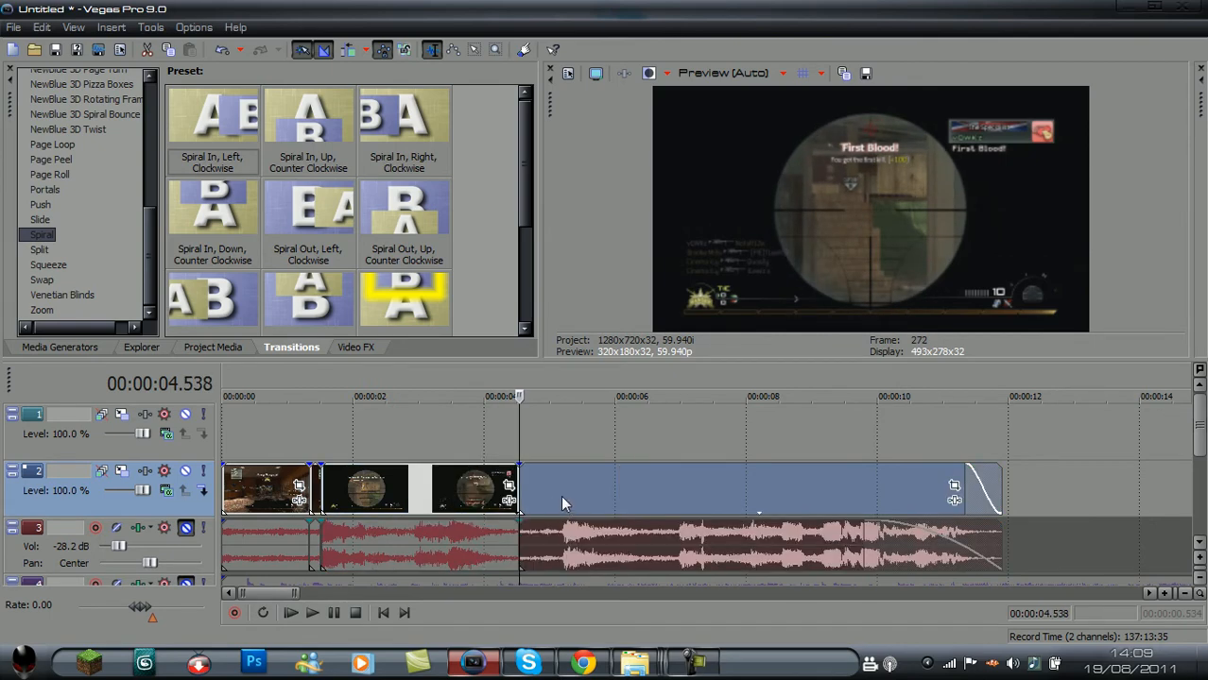
- Split the gameplay clip again at 00:00:05.172 and delete the segment ending at 00:00:04.538
left_click(559, 508)
key("s")
right_click(470, 491)
left_click(507, 269)
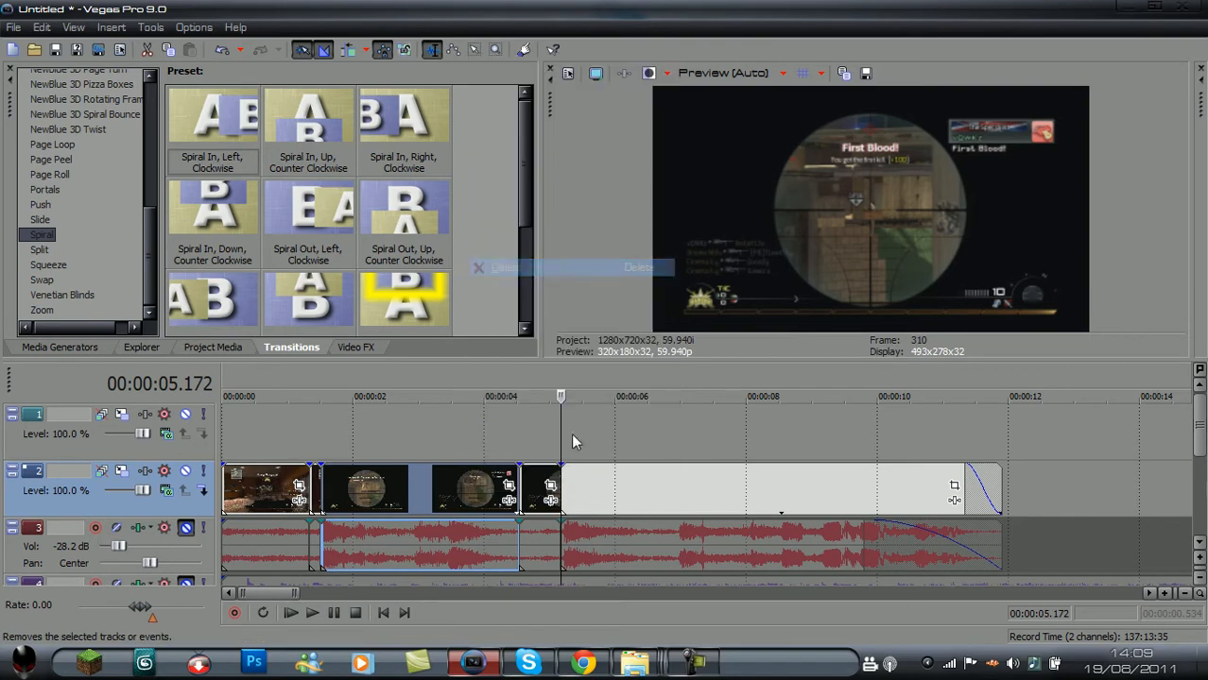
- Split the gameplay clip at 00:00:05.556 and 00:00:06.206, and delete everything after the last split
left_click(601, 491)
left_click(586, 492)
key("s")
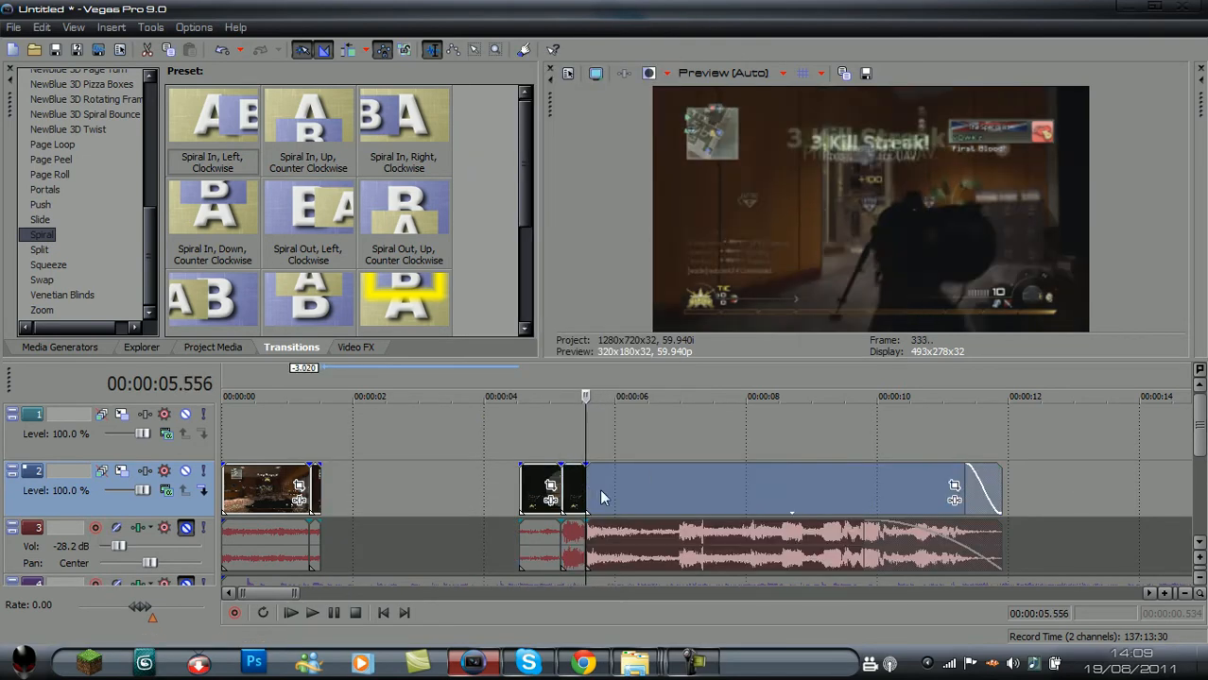
left_click(627, 480)
key("s")
right_click(667, 483)
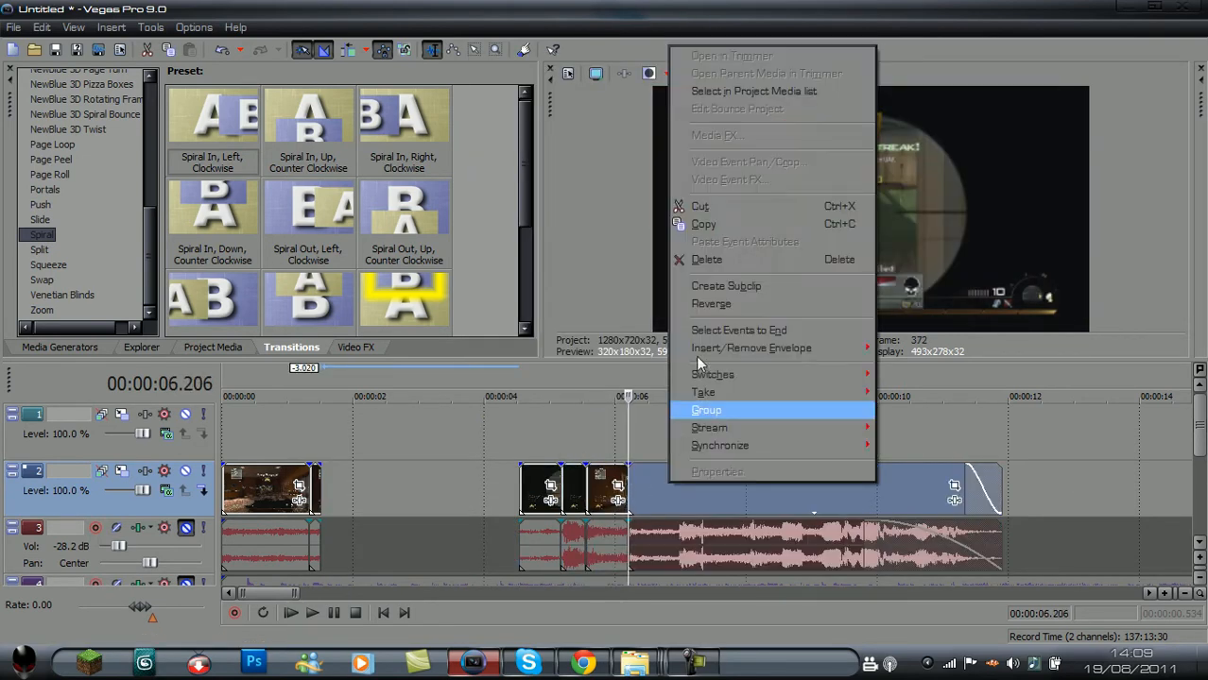
left_click(706, 261)
- Time-stretch the segment before the shot back to about 00:00:02.9 and the last segment out to about 00:00:08.16
left_click_drag(516, 485, 412, 487)
left_click_drag(627, 489, 763, 486)
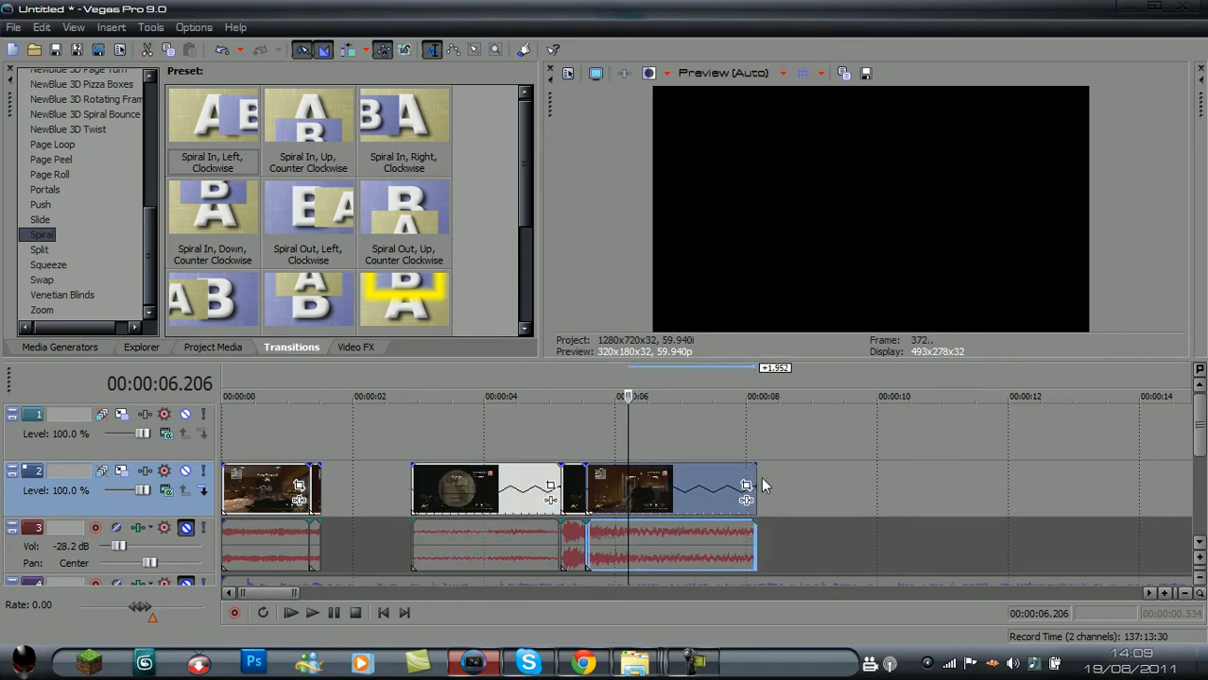
- Move the Intervetion sound on track 5 to start at 00:00:05.172 and silence the matching game audio segment on track 3
left_click_drag(1202, 431, 305, 496)
scroll(1190, 483, "down", 4)
scroll(321, 487, "up", 3)
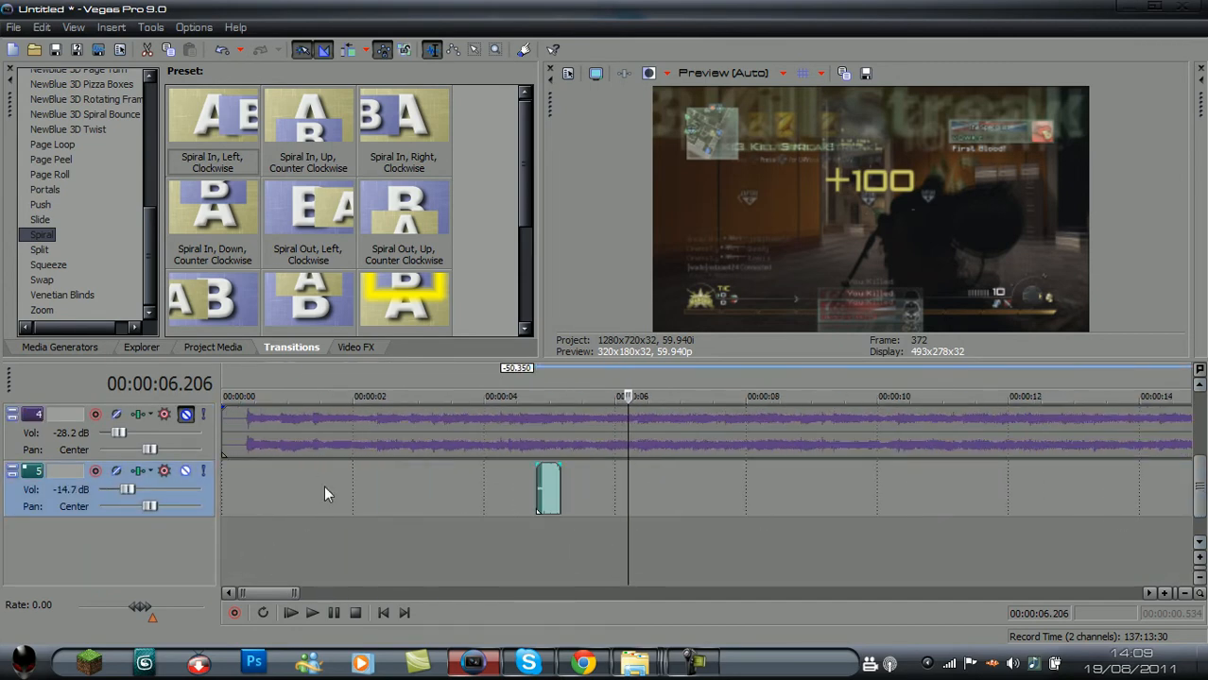
left_click_drag(1198, 510, 1152, 489)
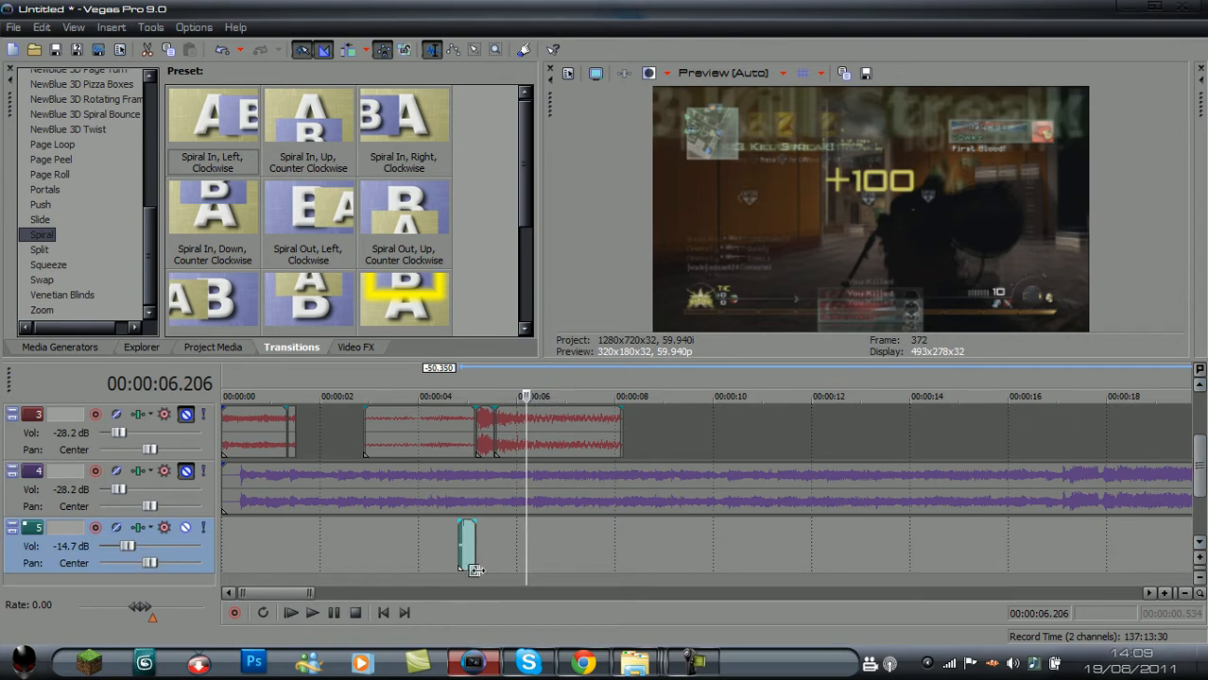
left_click_drag(471, 548, 488, 525)
- Play the shot with its gun sound repeatedly from 00:00:05.172, then pause playback
left_click(481, 395)
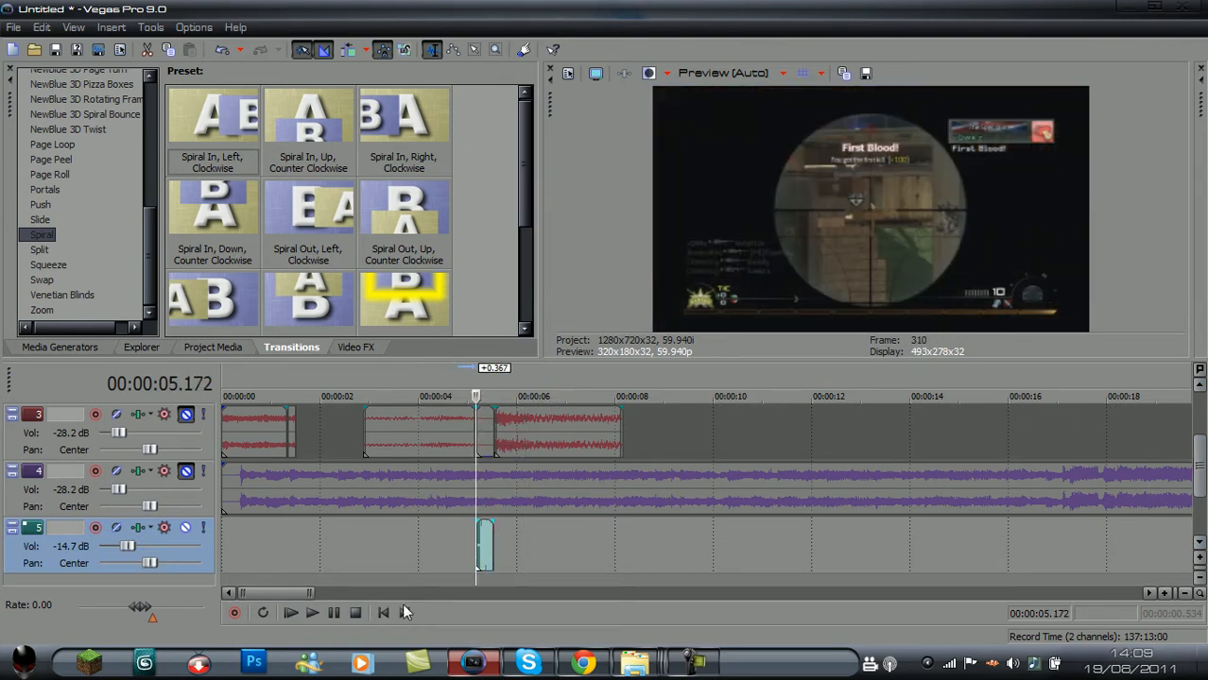
left_click(314, 611)
left_click(314, 610)
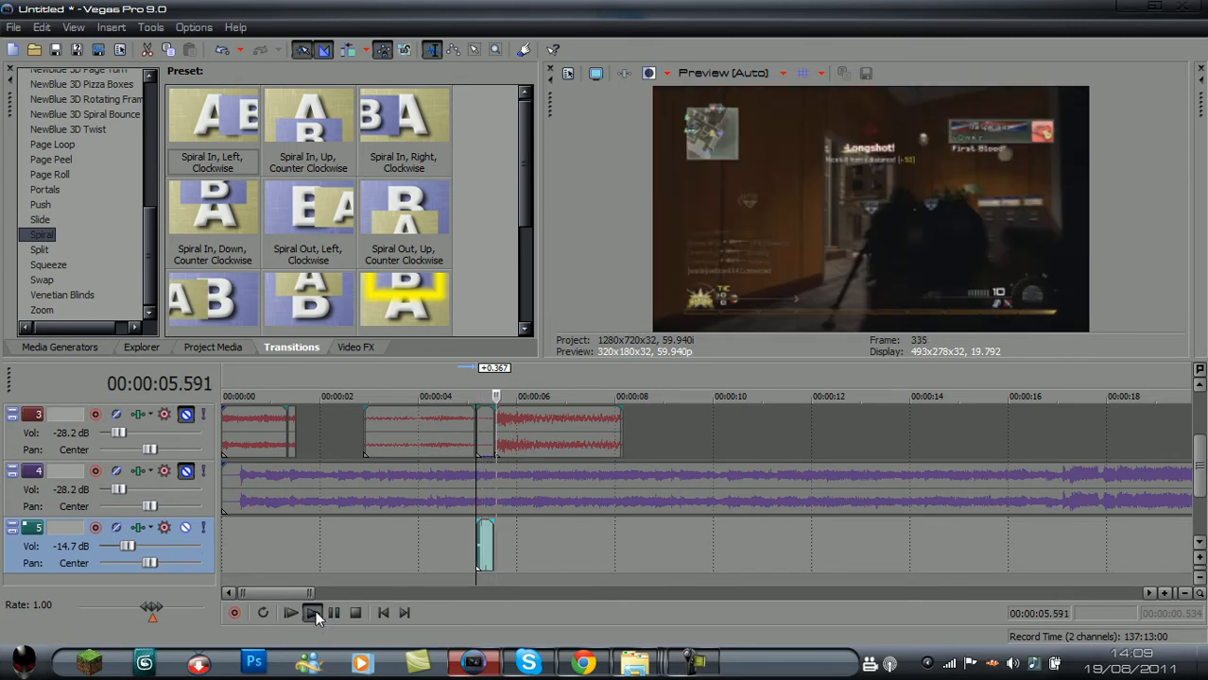
left_click(315, 611)
left_click(315, 611)
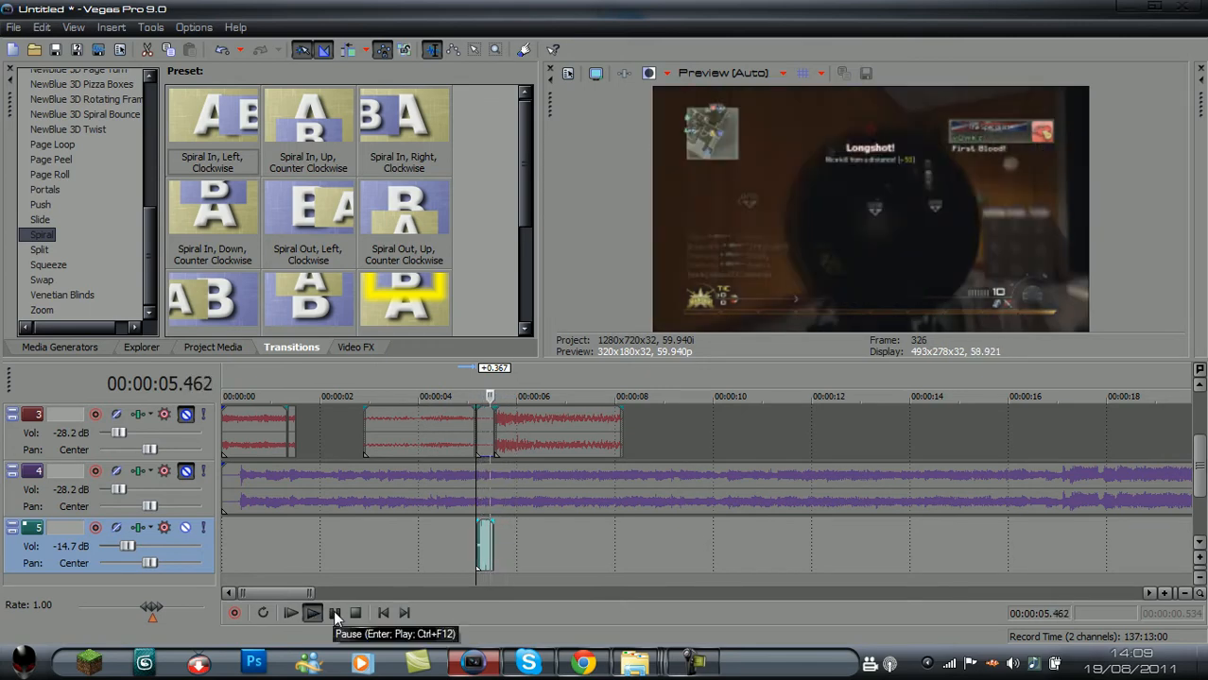
left_click(333, 612)
- Select the time range from 00:00:03.987 to 00:00:06.373 and play it repeatedly to check the gun sound's timing
left_click_drag(417, 385, 536, 385)
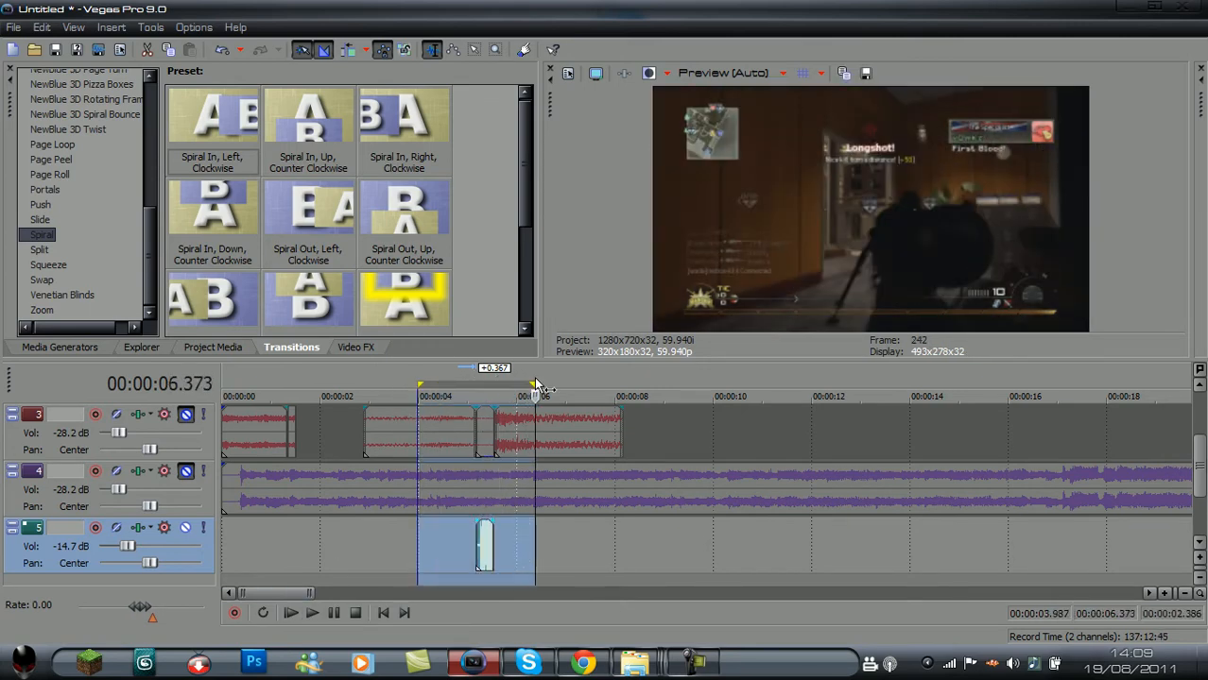
key("space")
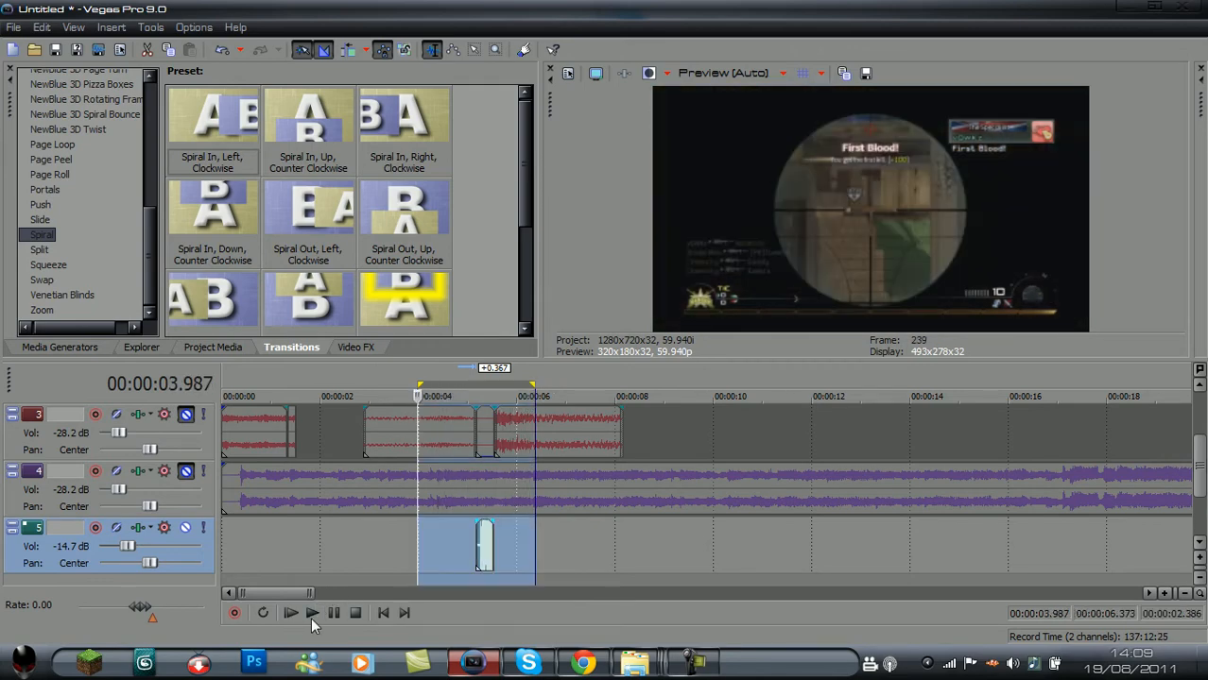
left_click(312, 614)
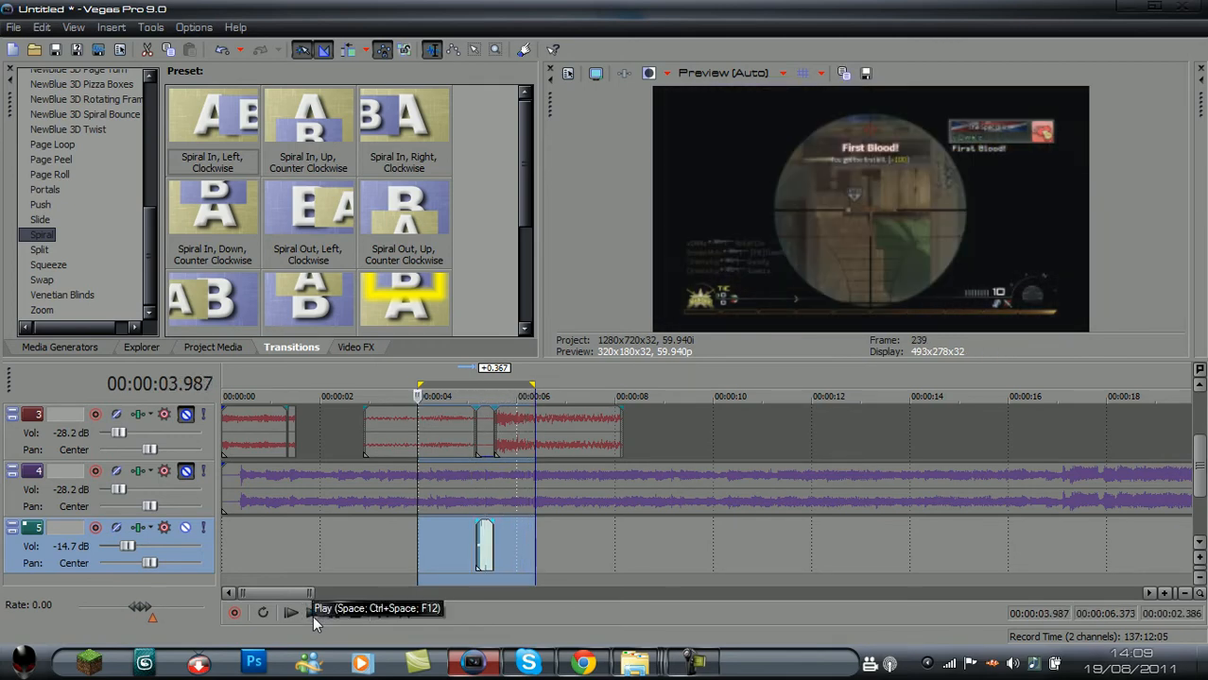
left_click(311, 614)
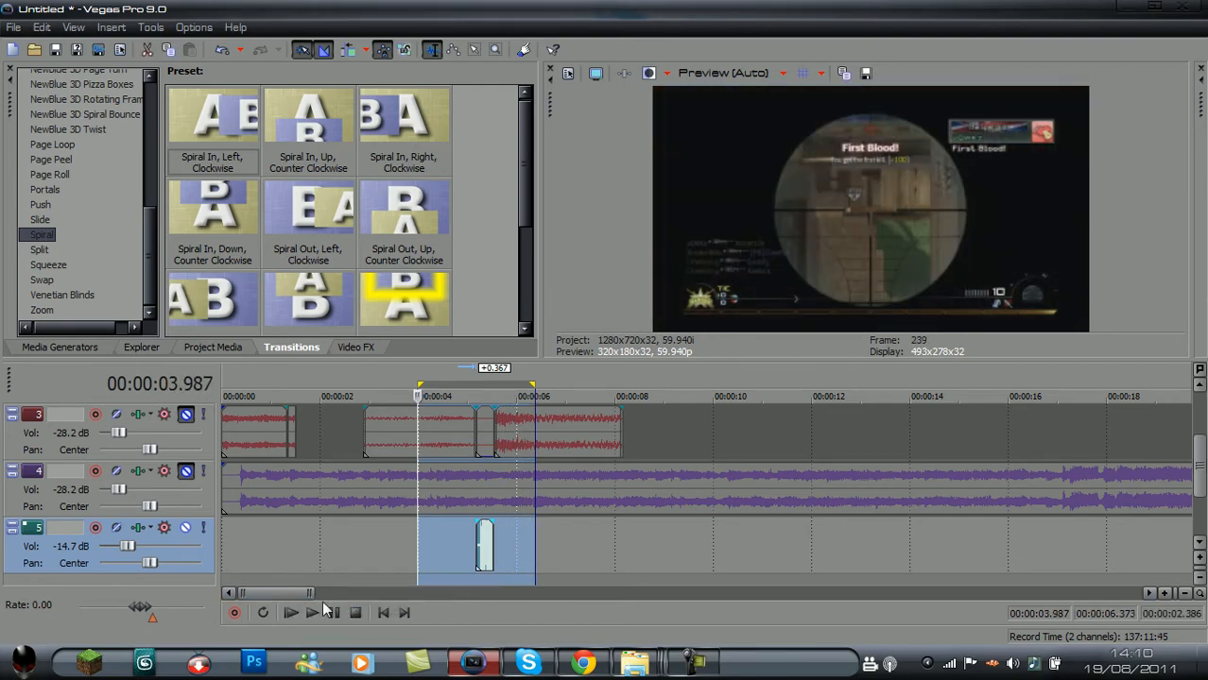
- Replace the trimmed gun sound on track 5 with a fresh copy of the Intervetion WAV from the desktop, starting at 00:00:05.172
left_click(470, 660)
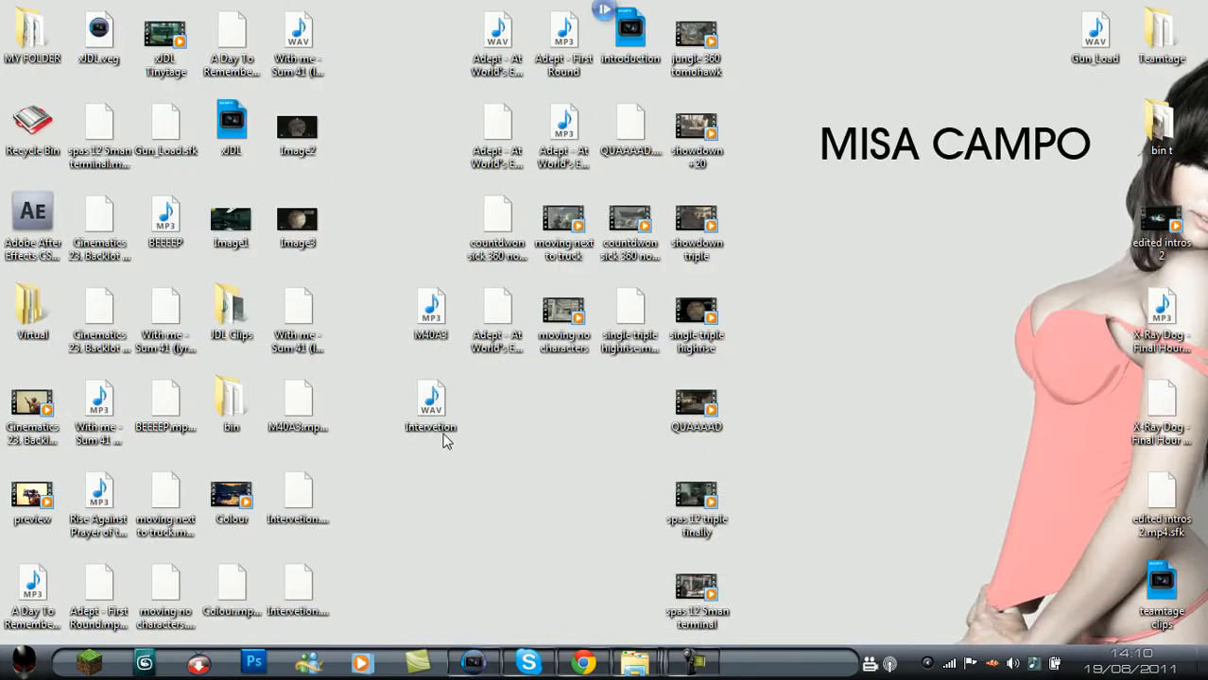
left_click_drag(446, 441, 511, 556)
right_click(484, 545)
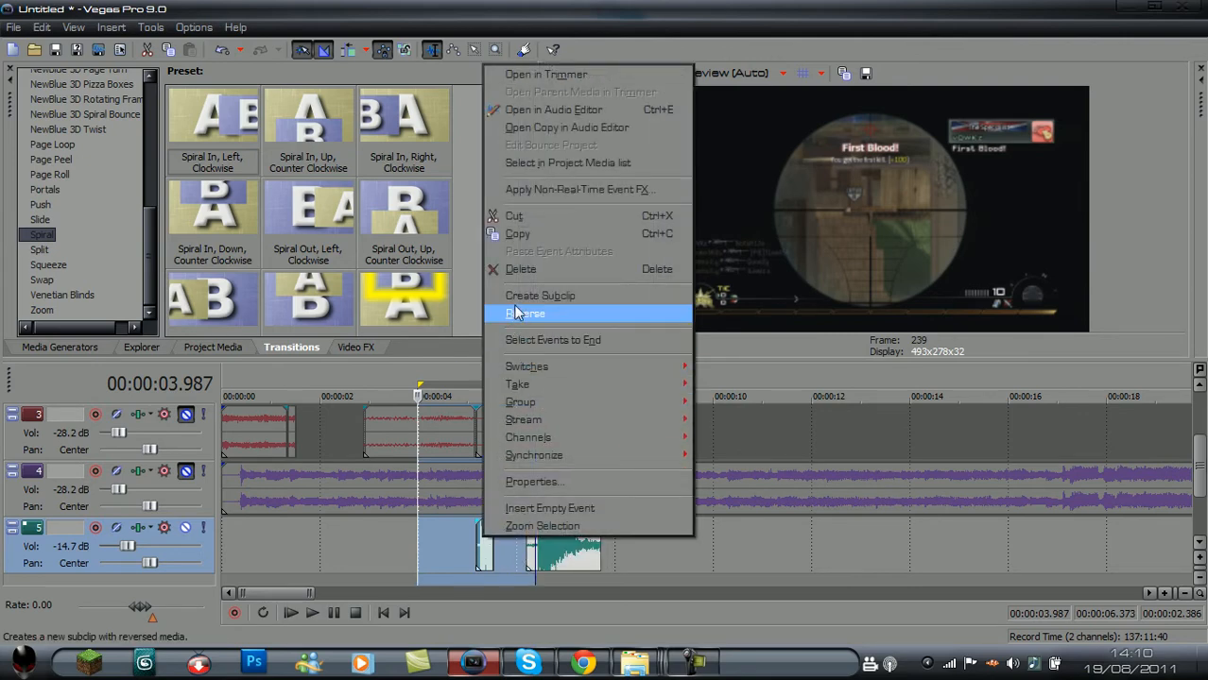
left_click(533, 274)
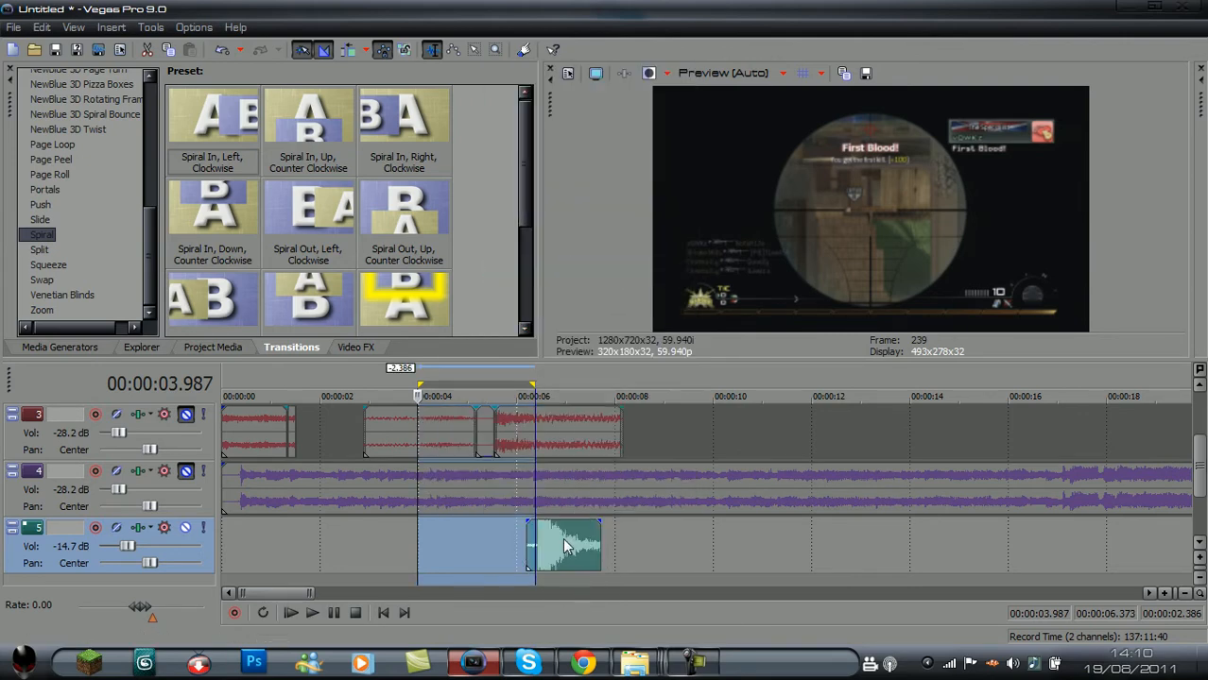
left_click_drag(566, 545, 515, 545)
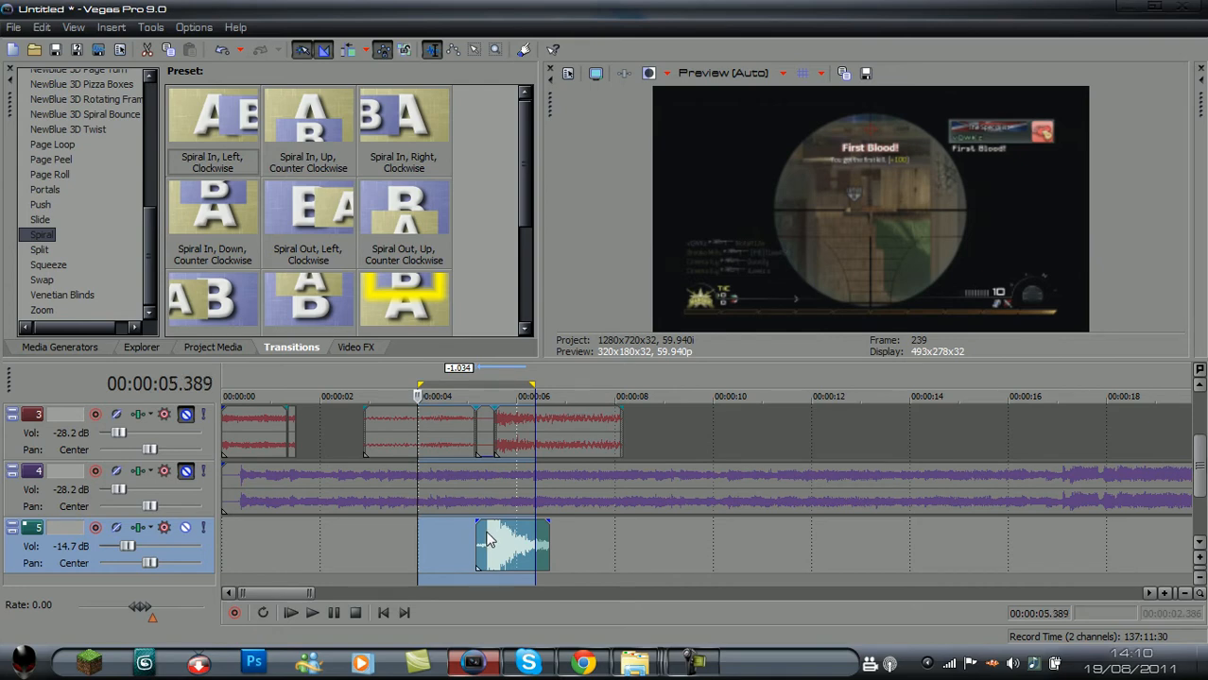
- Cut the quiet lead-in off the Intervetion sound at about 00:00:05.389 and move the remaining audio back to start at 00:00:05.172
scroll(491, 543, "up", 5)
right_click(631, 553)
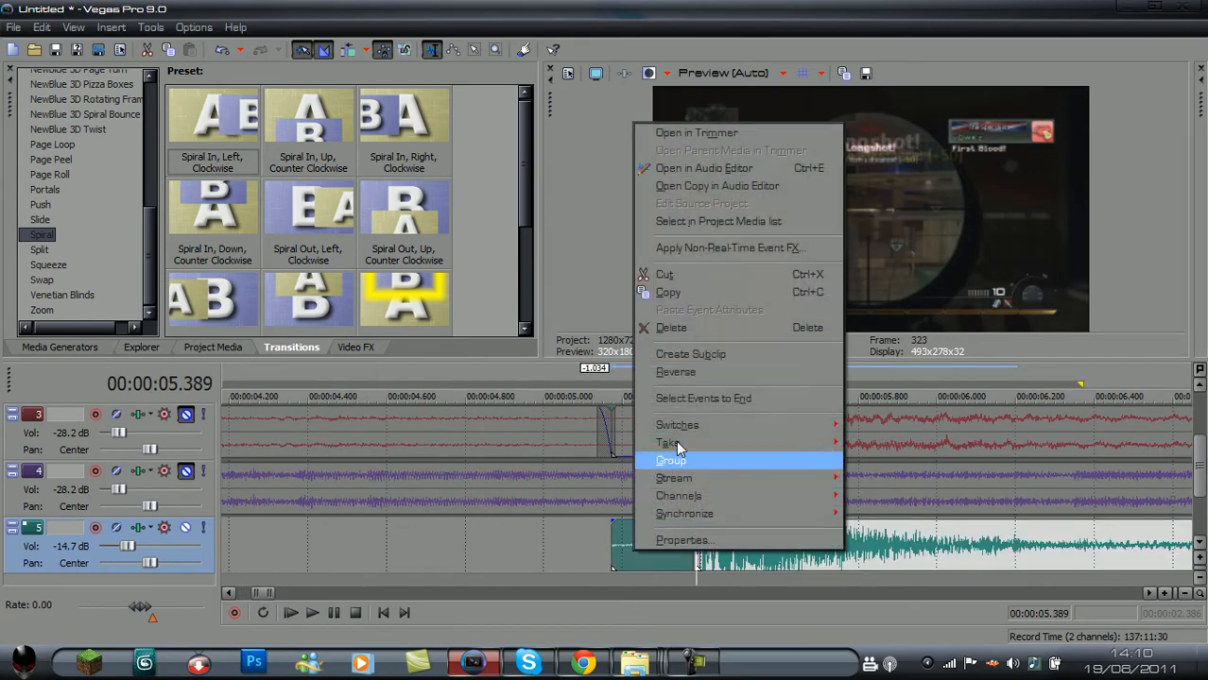
left_click(666, 354)
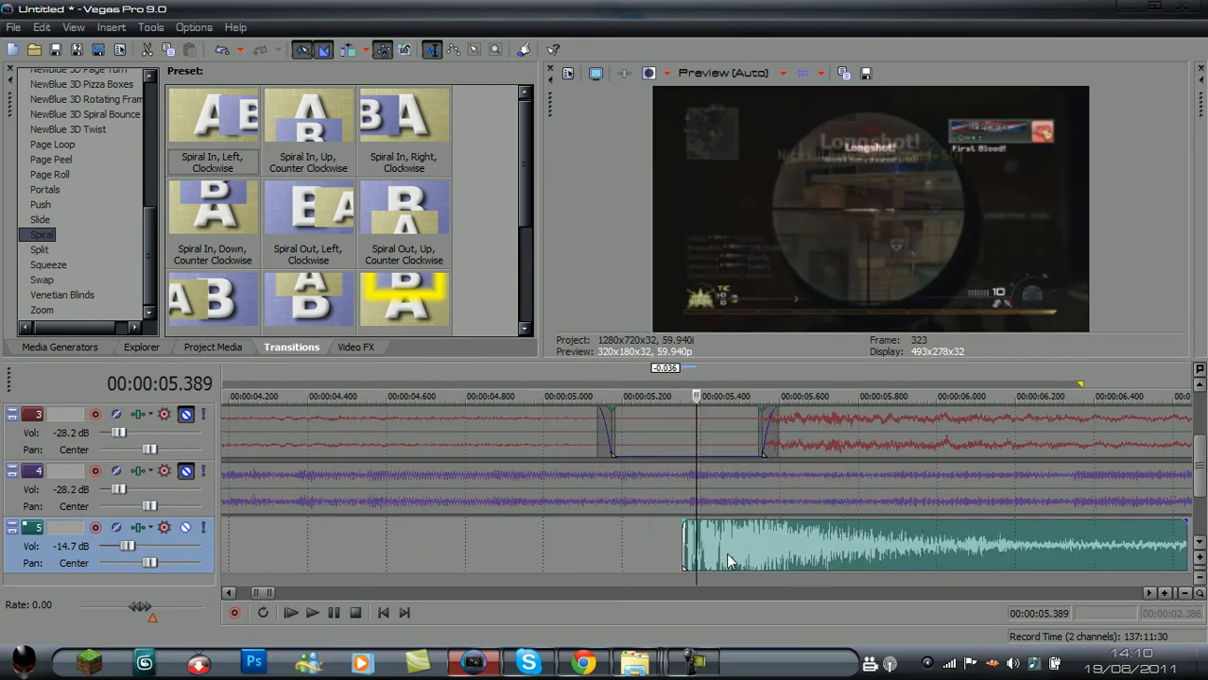
left_click_drag(727, 562, 680, 553)
- Split the Intervetion sound at 00:00:05.322 and 00:00:05.639, and delete the piece after the second split
left_click(670, 540)
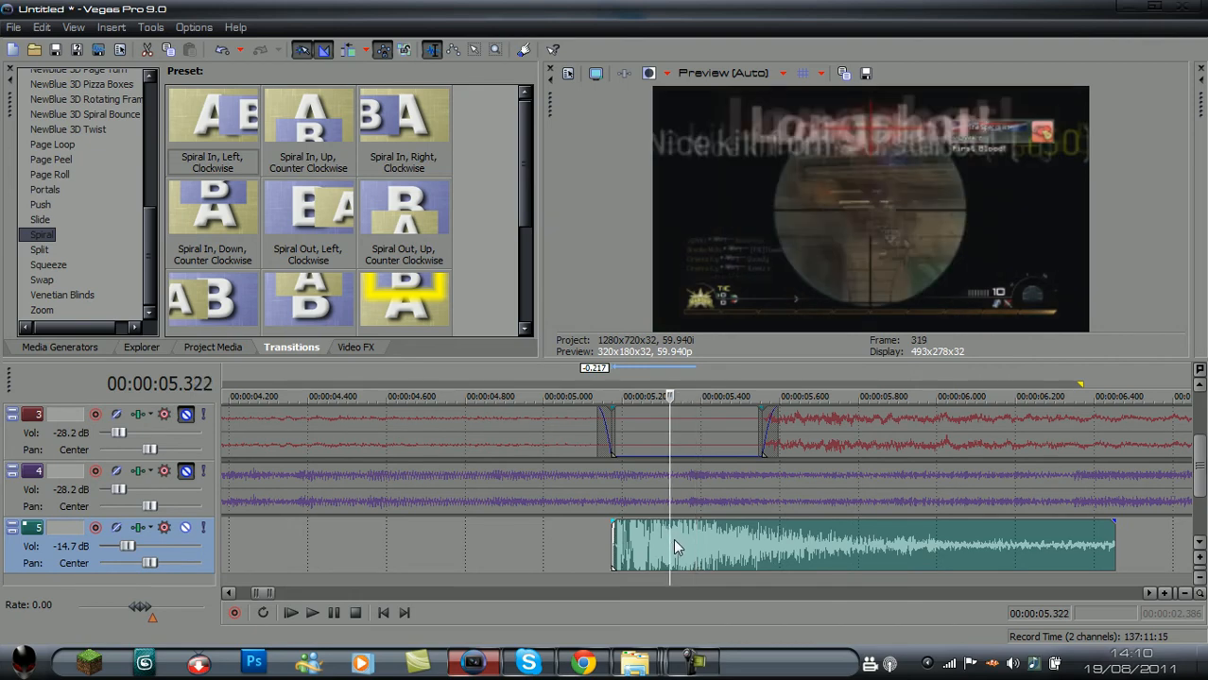
key("s")
scroll(746, 541, "down", 2)
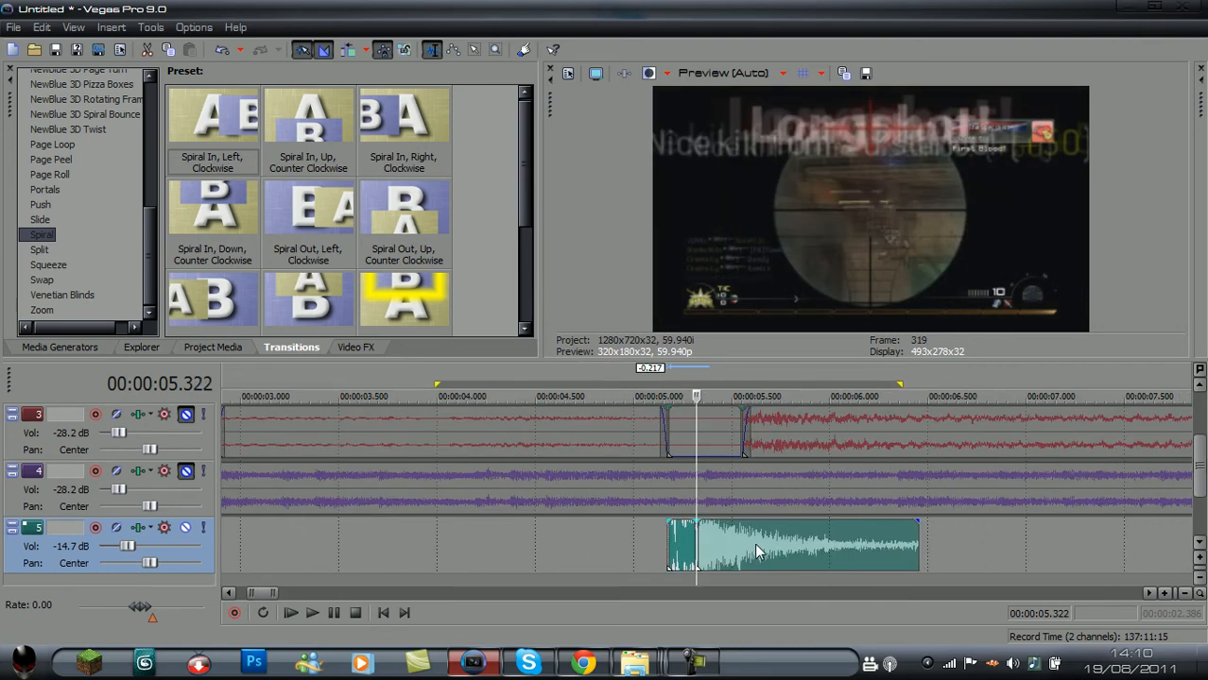
left_click(756, 544)
right_click(785, 550)
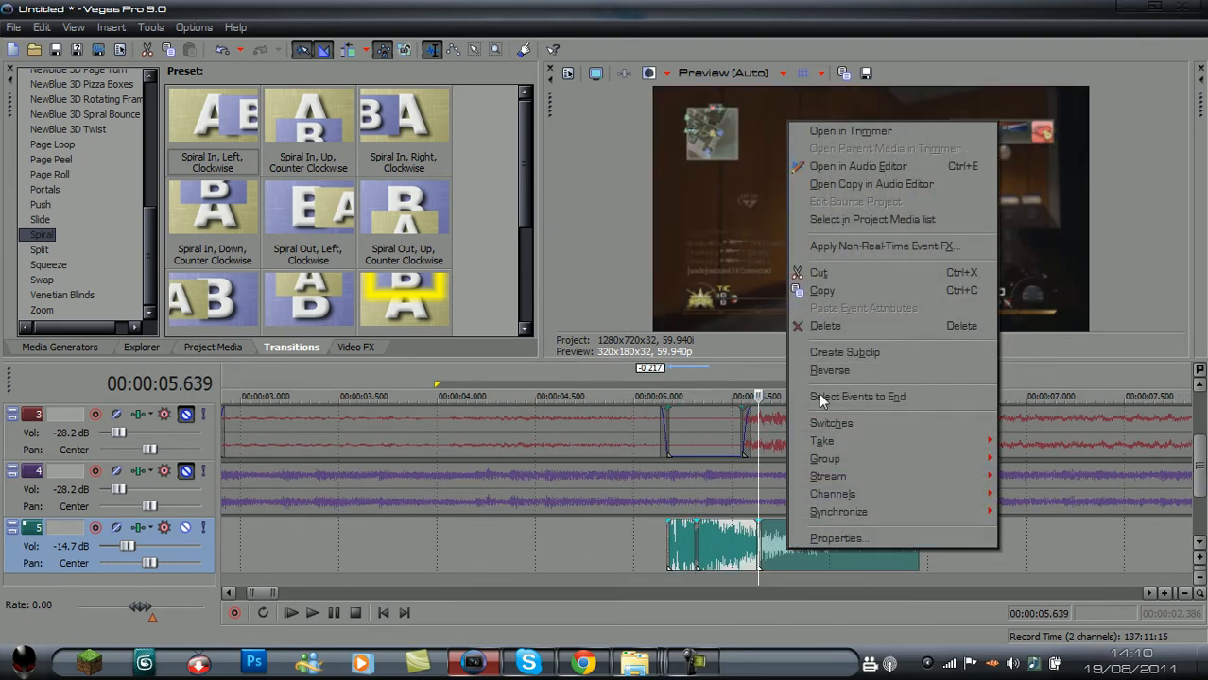
left_click(825, 325)
- Time-stretch the second gun sound piece to about 00:00:06.157 with a fade-out over its end, and play it from around 00:00:05.3
left_click_drag(758, 530, 807, 530)
left_click(707, 675)
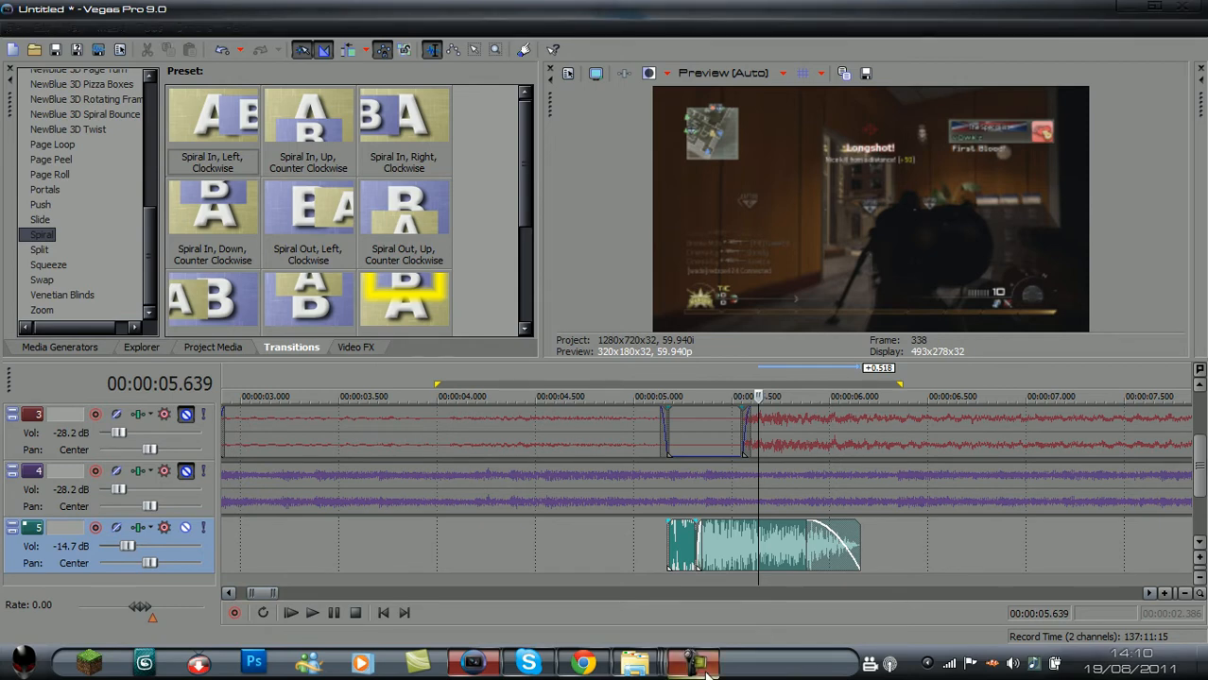
left_click(707, 675)
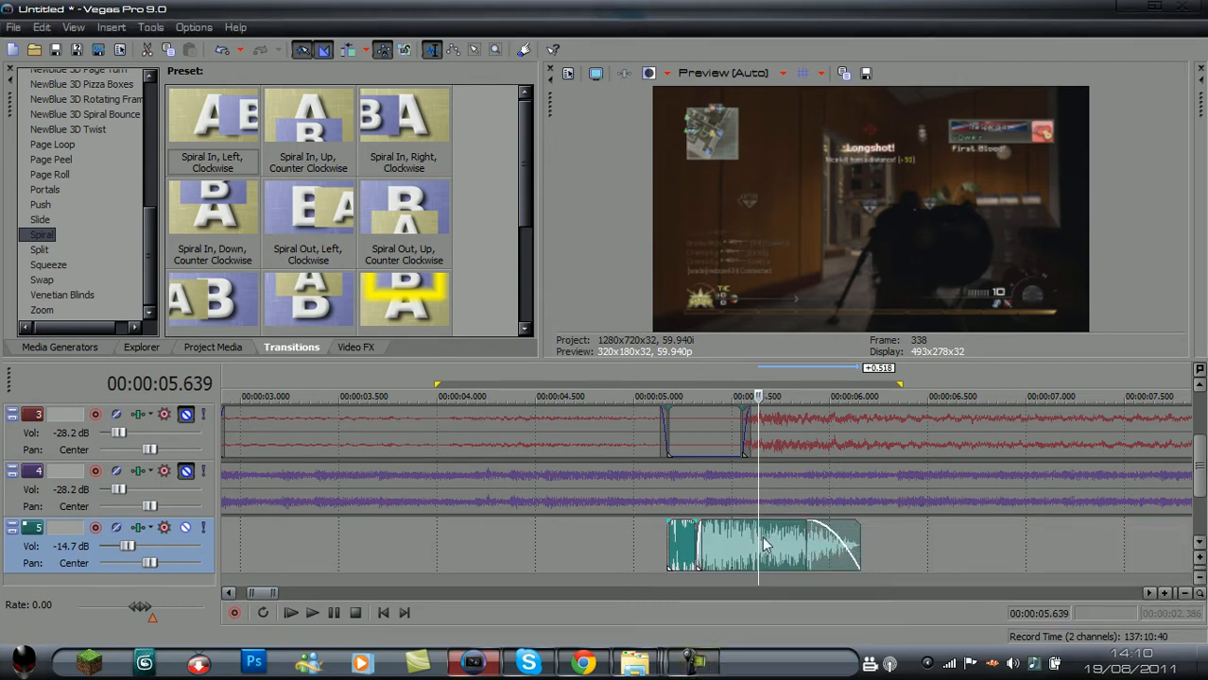
left_click(704, 380)
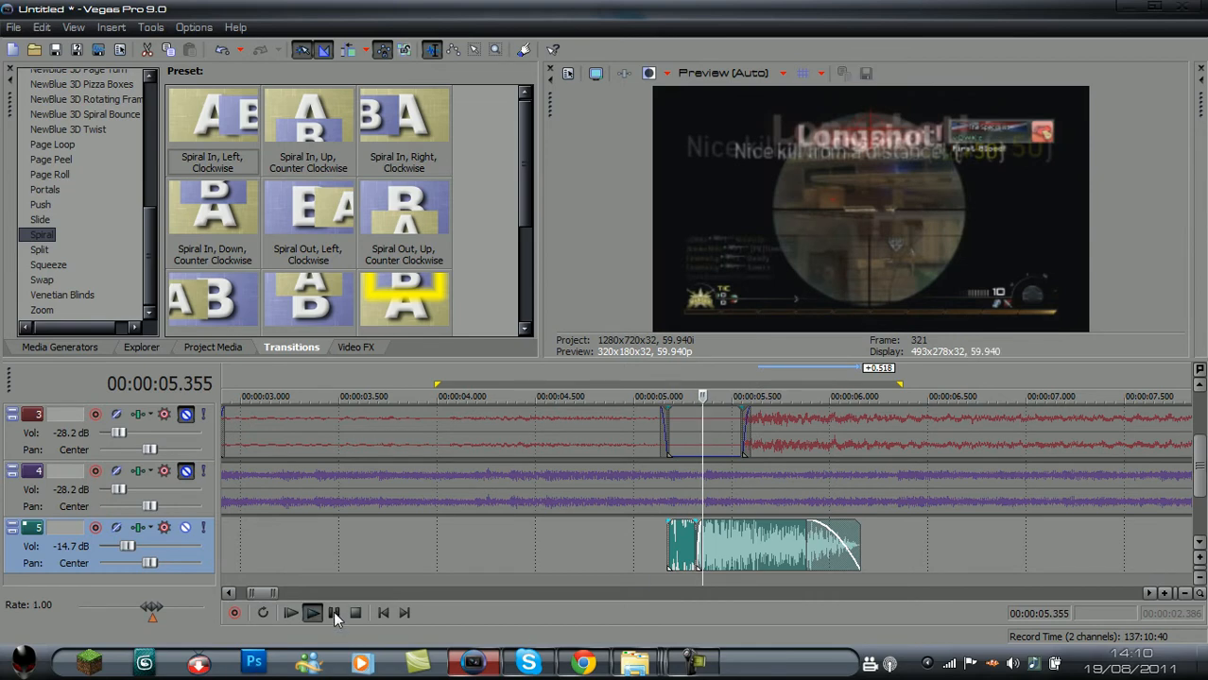
left_click(333, 612)
left_click(332, 612)
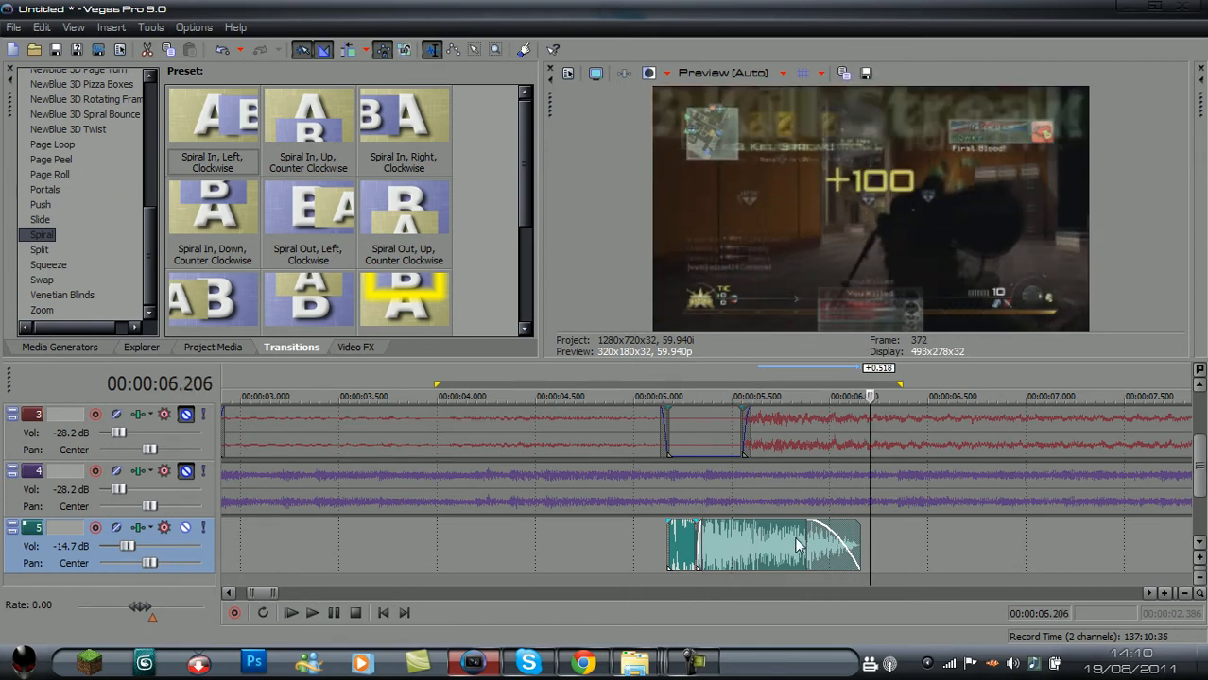
- Remove the fade-out, time-stretch the second gun sound piece out to about 00:00:06.590, and play it from 00:00:05.405
left_click_drag(805, 523, 946, 540)
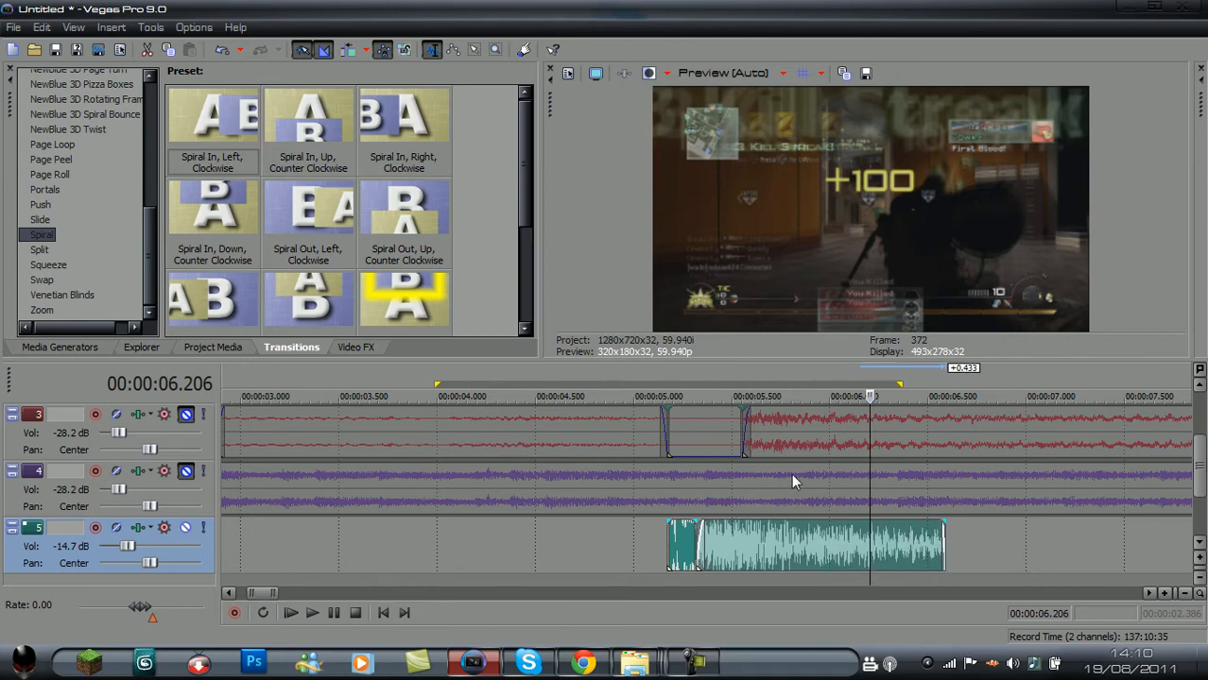
left_click(711, 396)
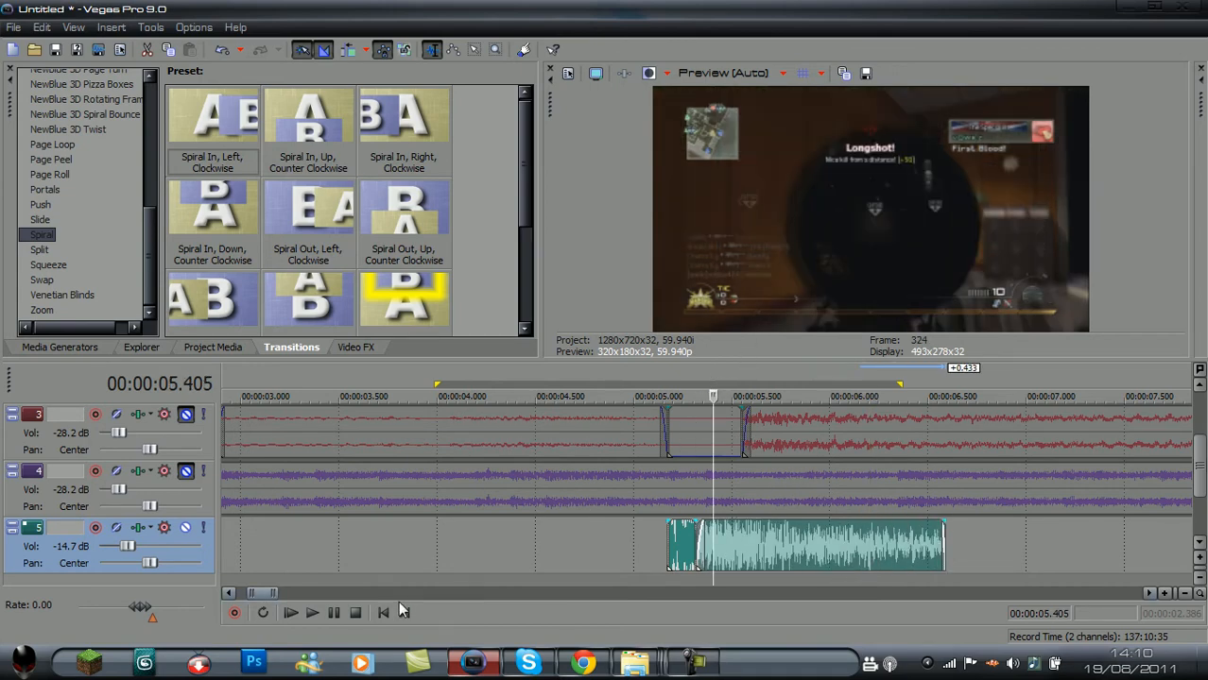
left_click(335, 614)
left_click(335, 614)
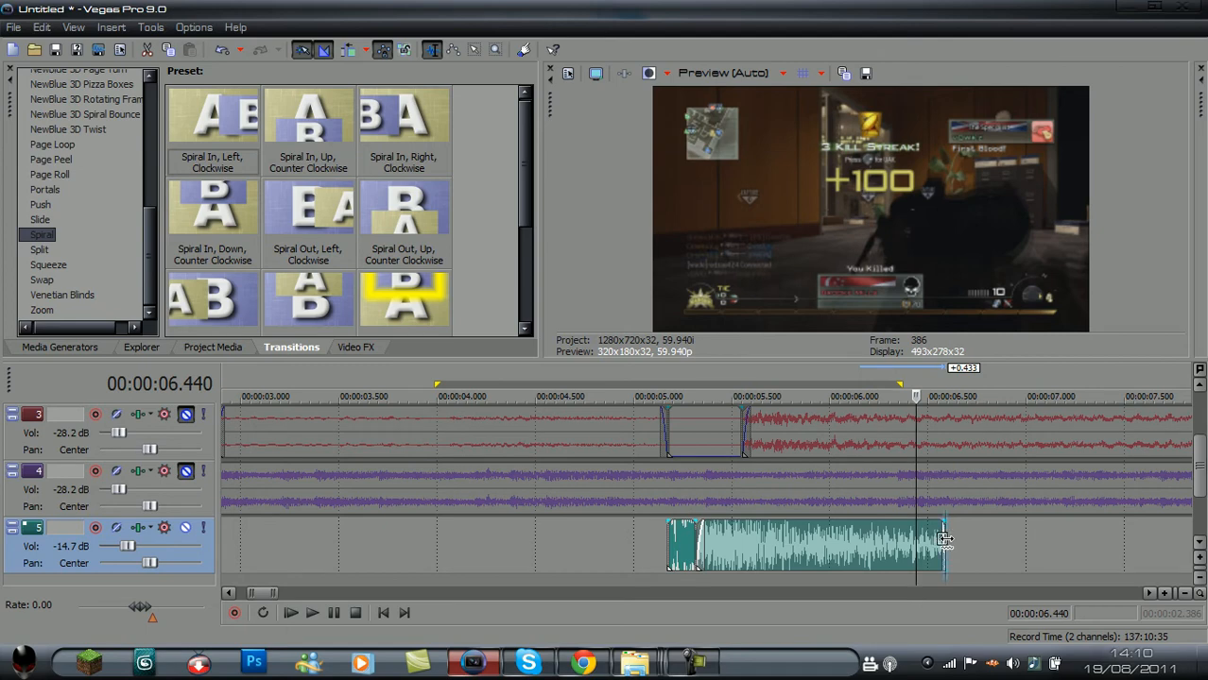
- Shorten the stretched gun sound piece to end at about 00:00:05.95 and set its pitch change to Lock to stretch
left_click_drag(942, 540, 819, 550)
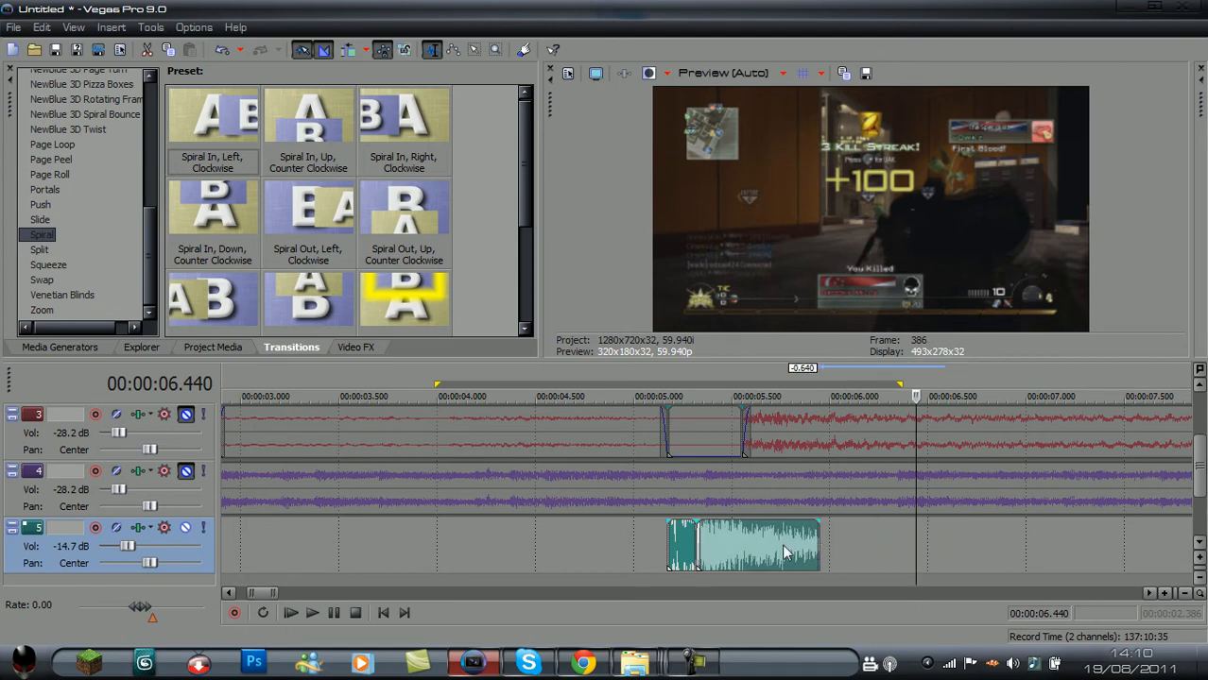
right_click(782, 543)
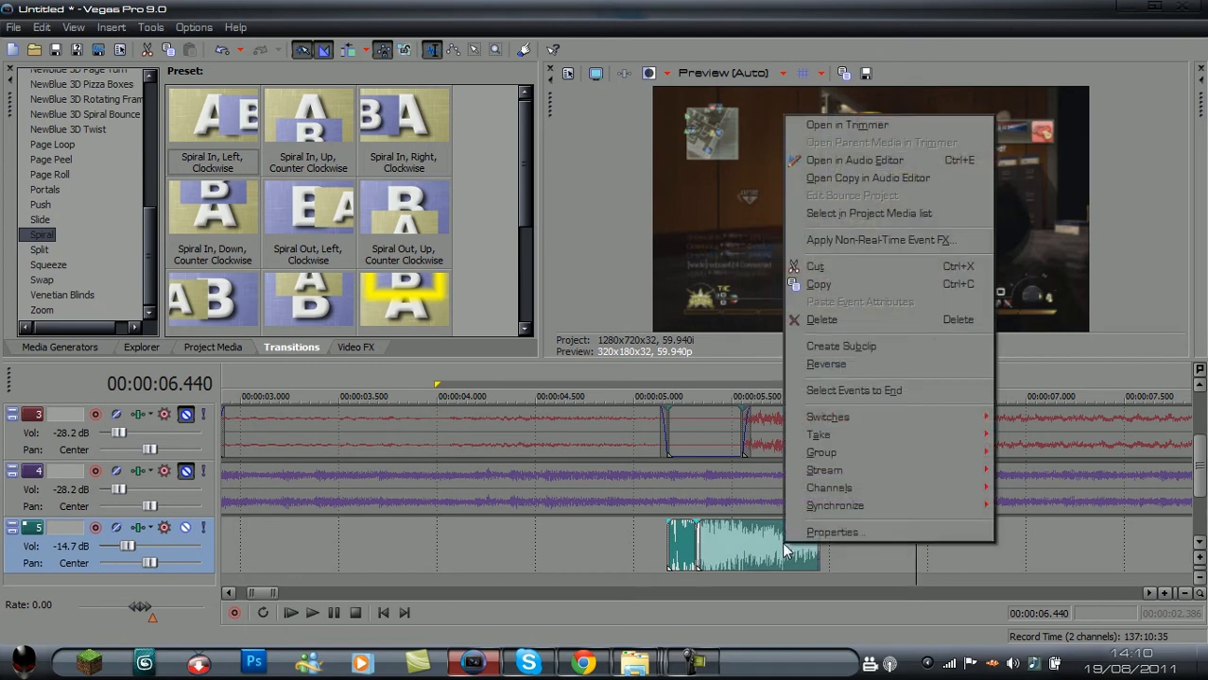
left_click(830, 533)
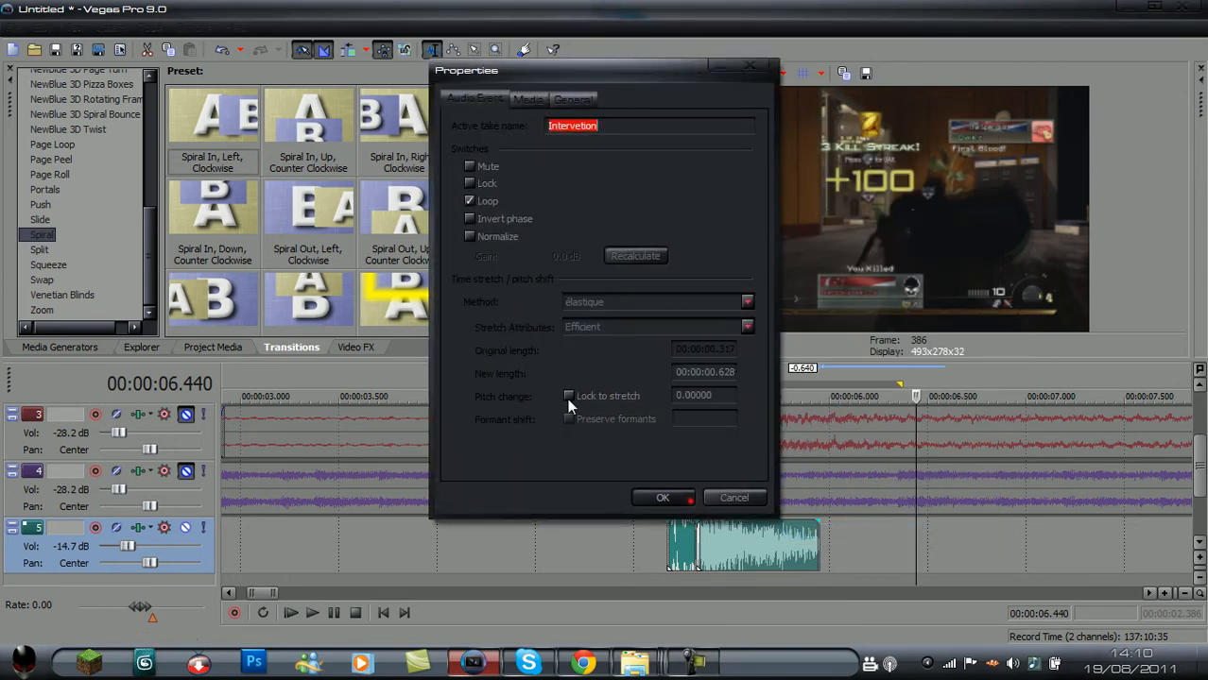
left_click(568, 397)
left_click(681, 496)
- Play the shot with the stretched gun sound from 00:00:05.172, and repeatedly from 00:00:05.105, to check how it sounds
left_click(654, 417)
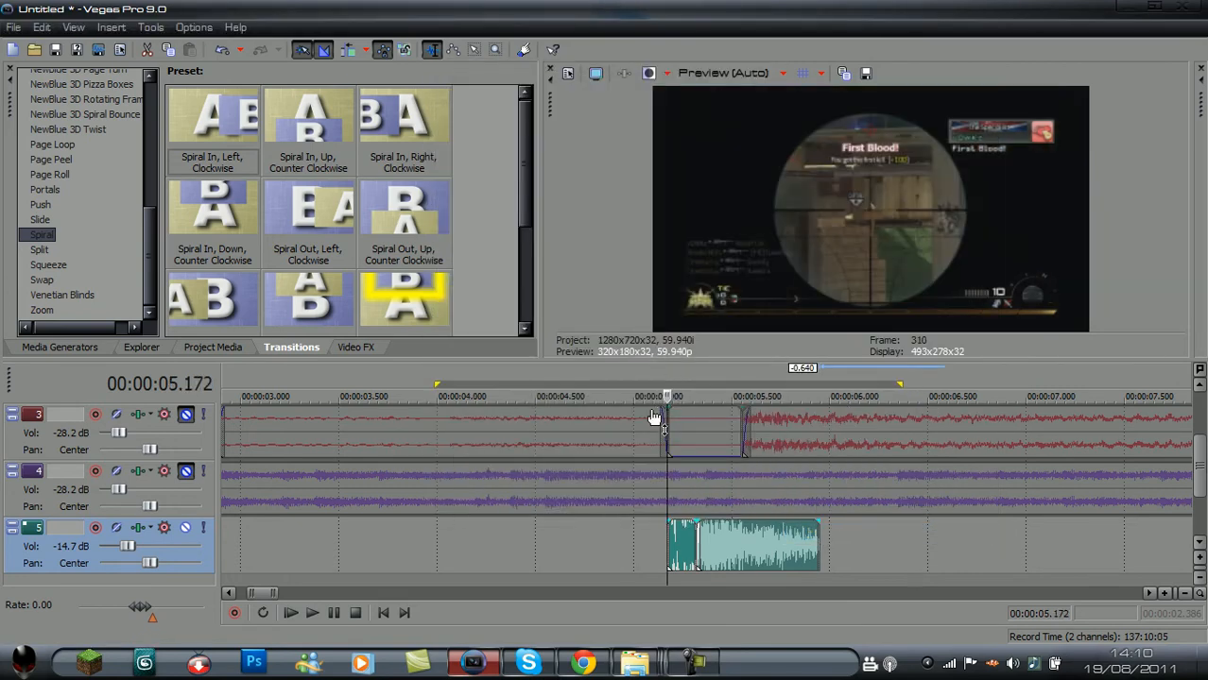
left_click(334, 613)
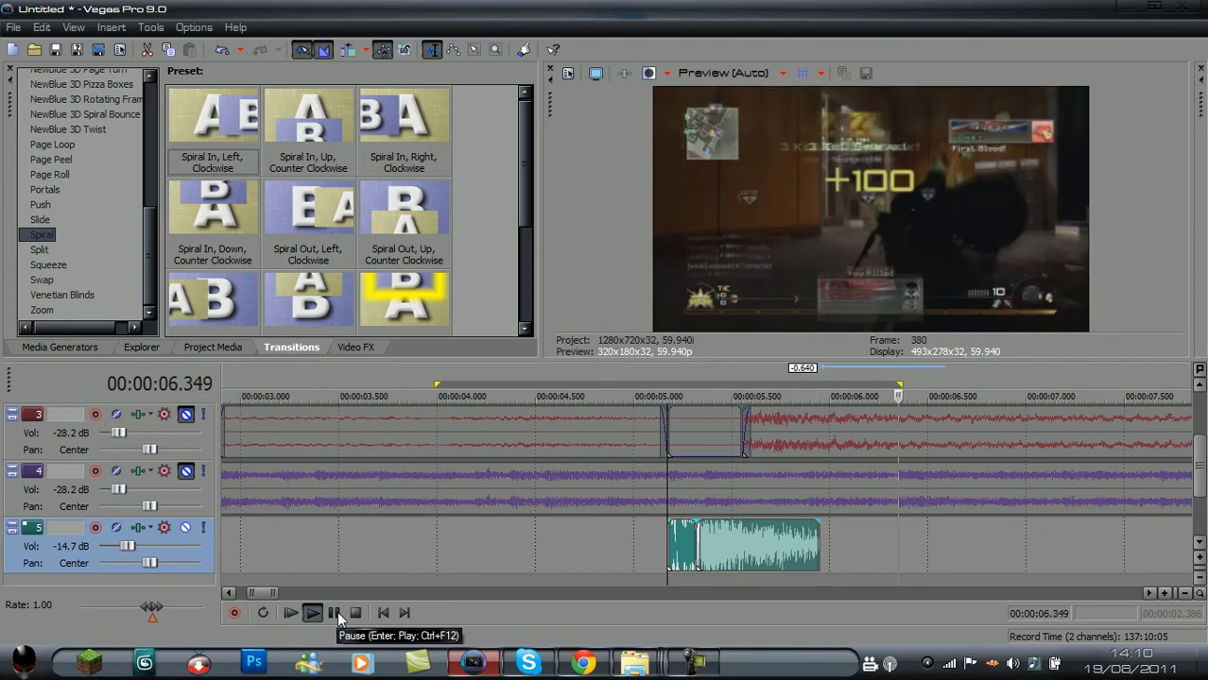
left_click(336, 612)
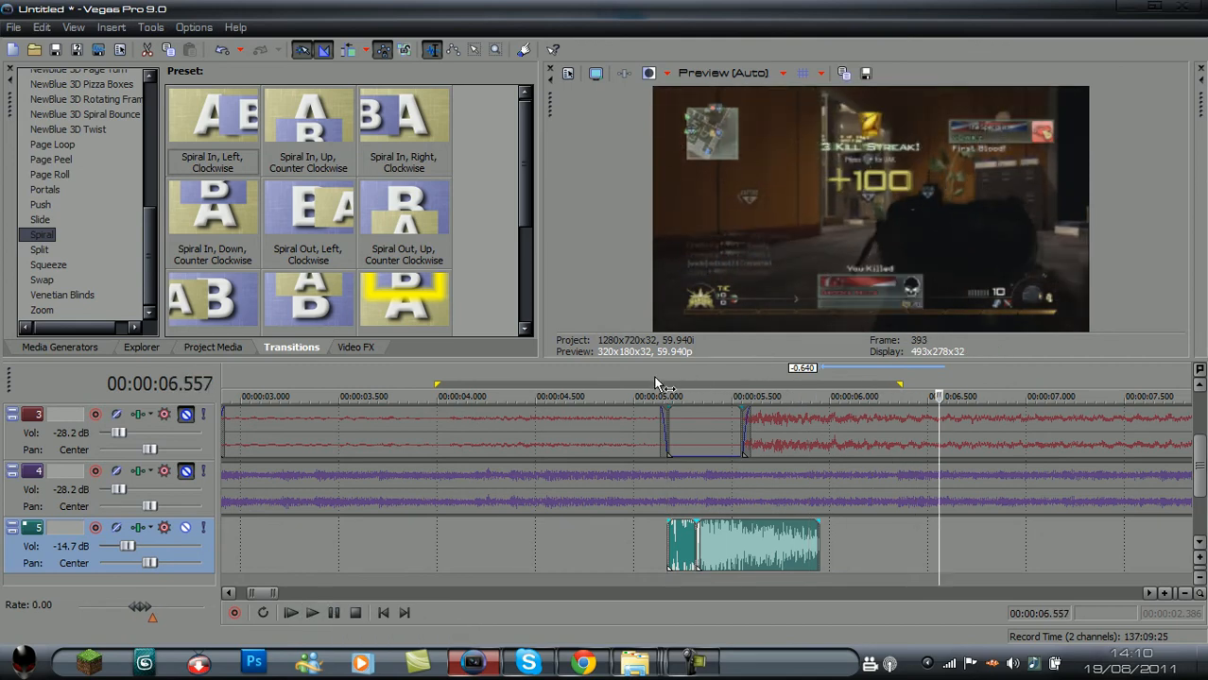
left_click(656, 382)
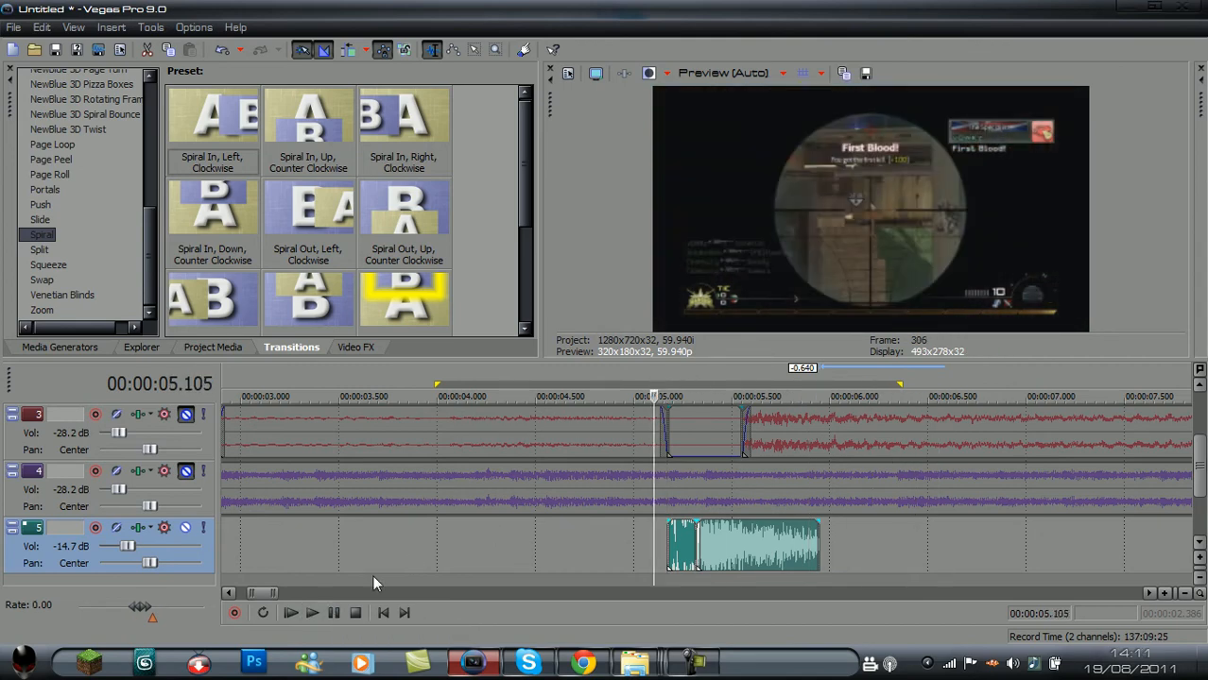
left_click(310, 613)
left_click(309, 613)
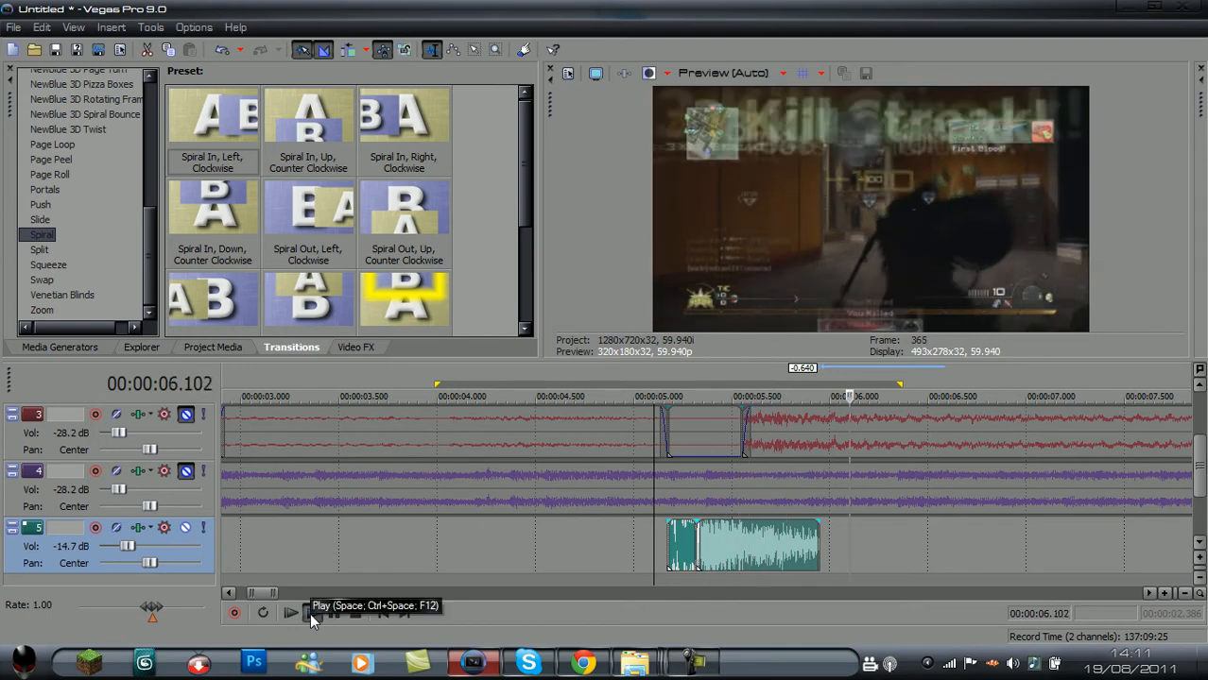
left_click(309, 614)
left_click(309, 614)
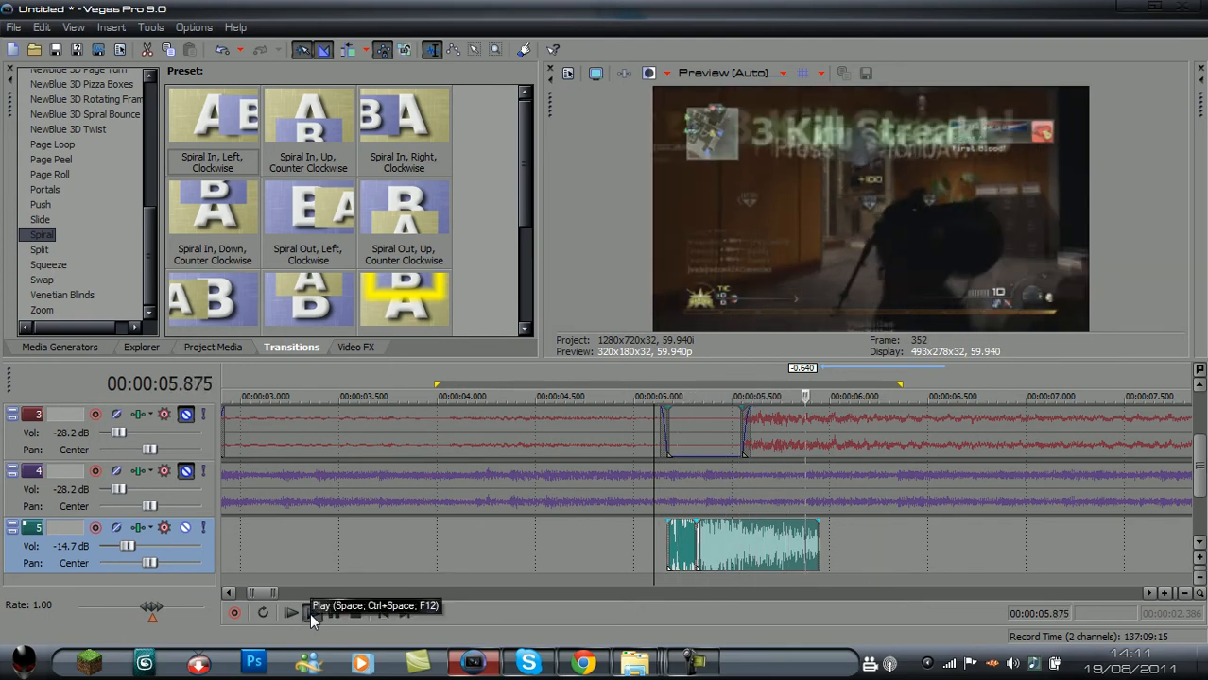
left_click(309, 613)
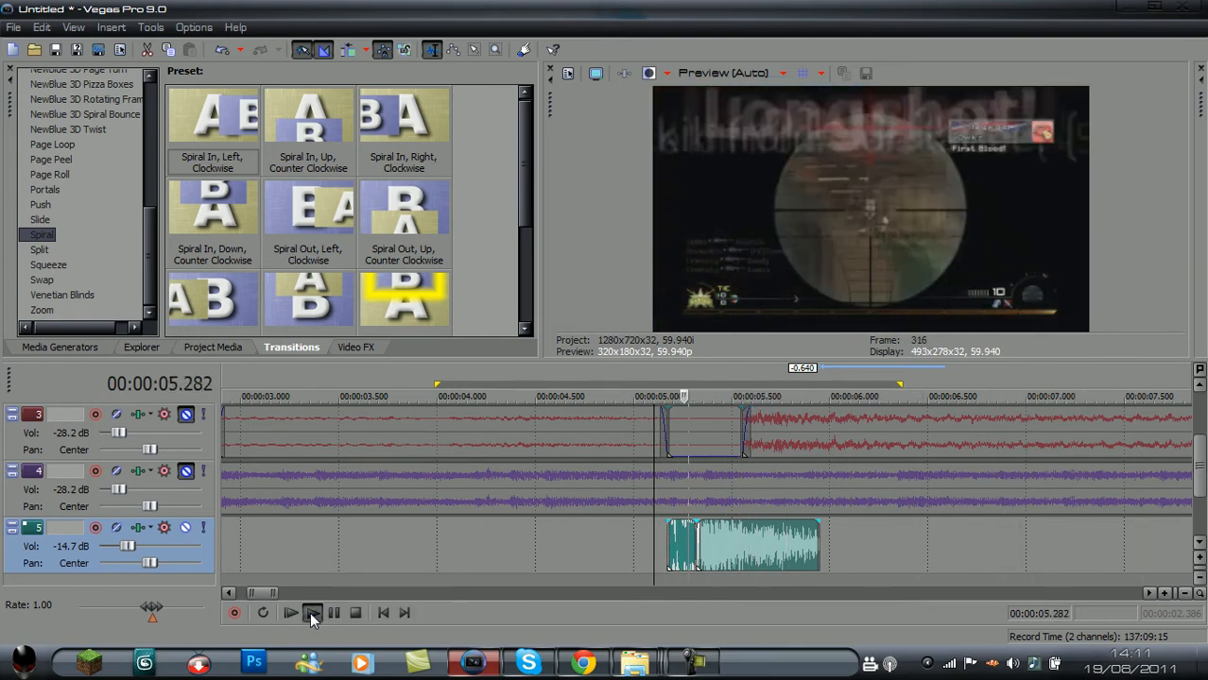
left_click(333, 613)
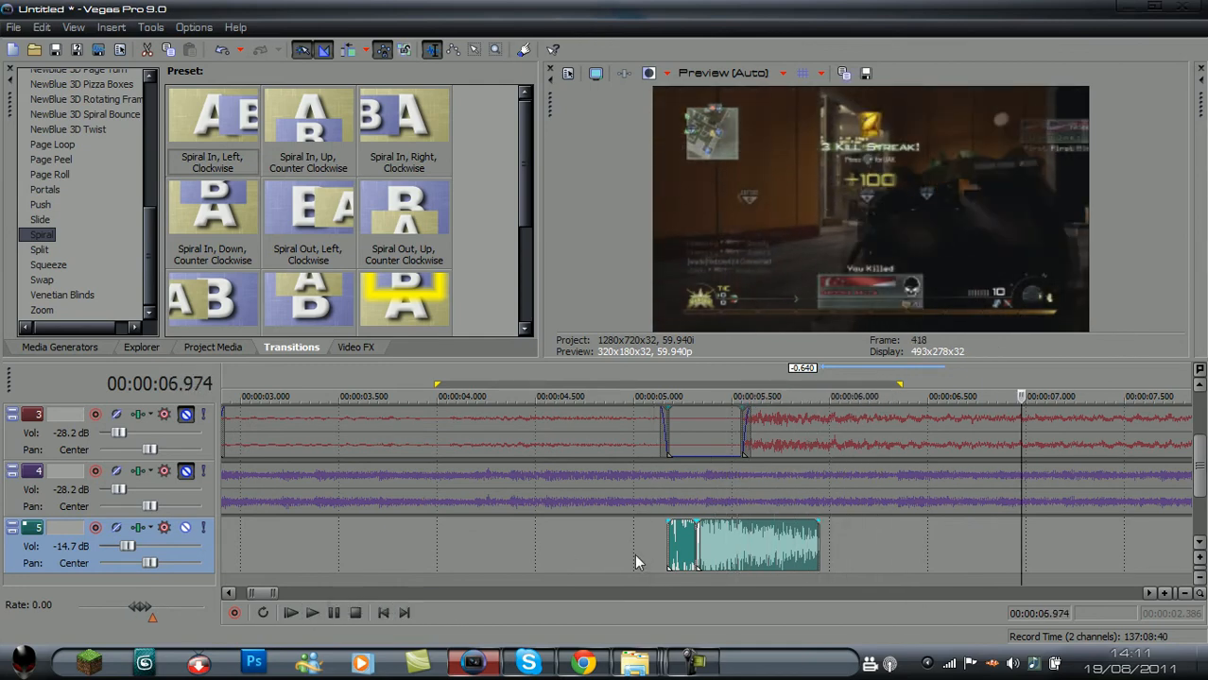
- Review the video, audio, system and project settings of the Sony AVC render template "best youtube settings new", and close Render As without rendering
scroll(1198, 468, "up", 3)
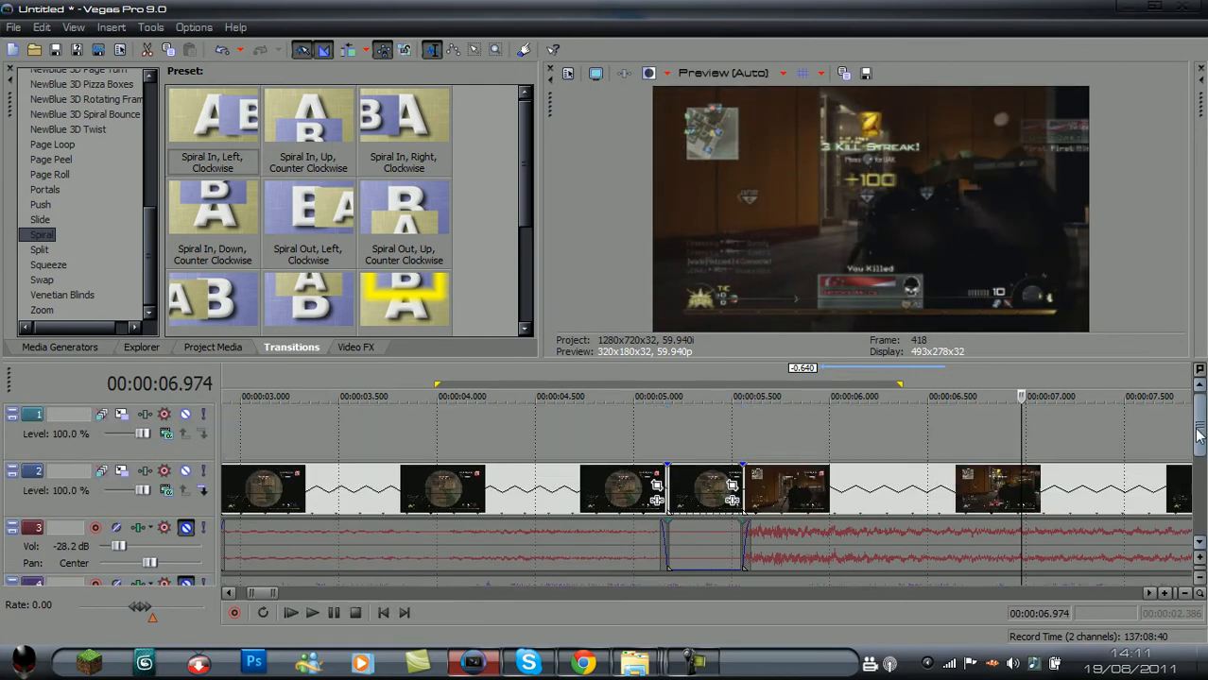
scroll(735, 584, "down", 10)
scroll(500, 594, "up", 8)
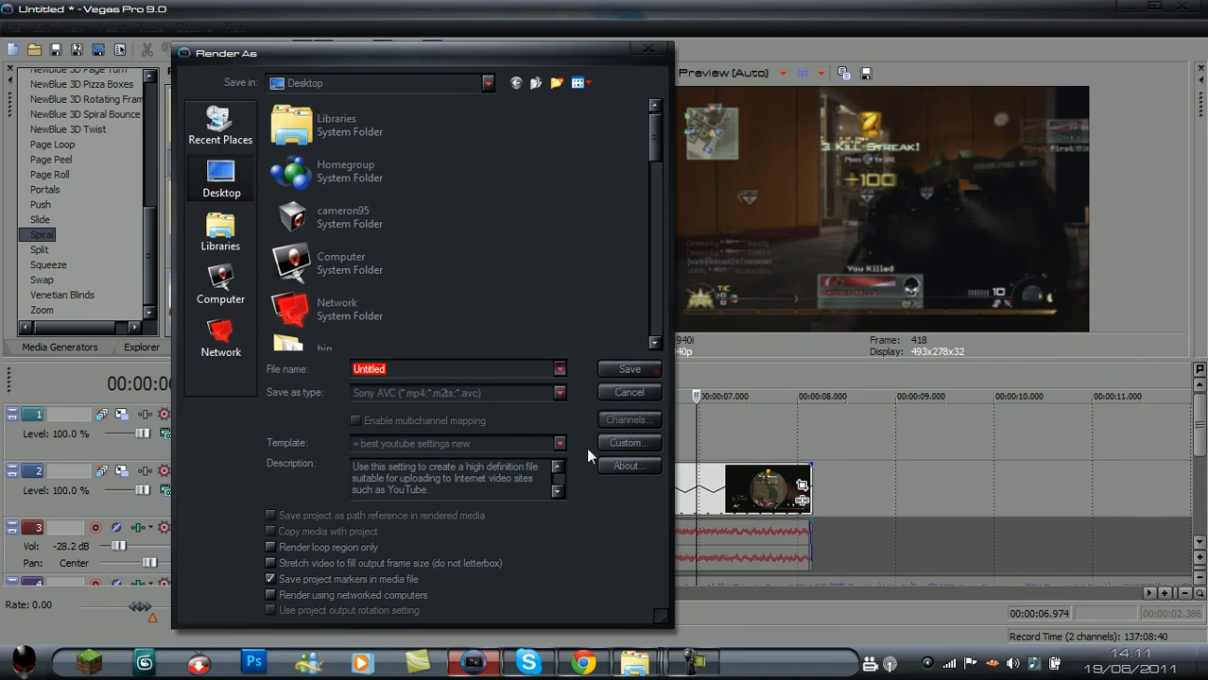
left_click(616, 443)
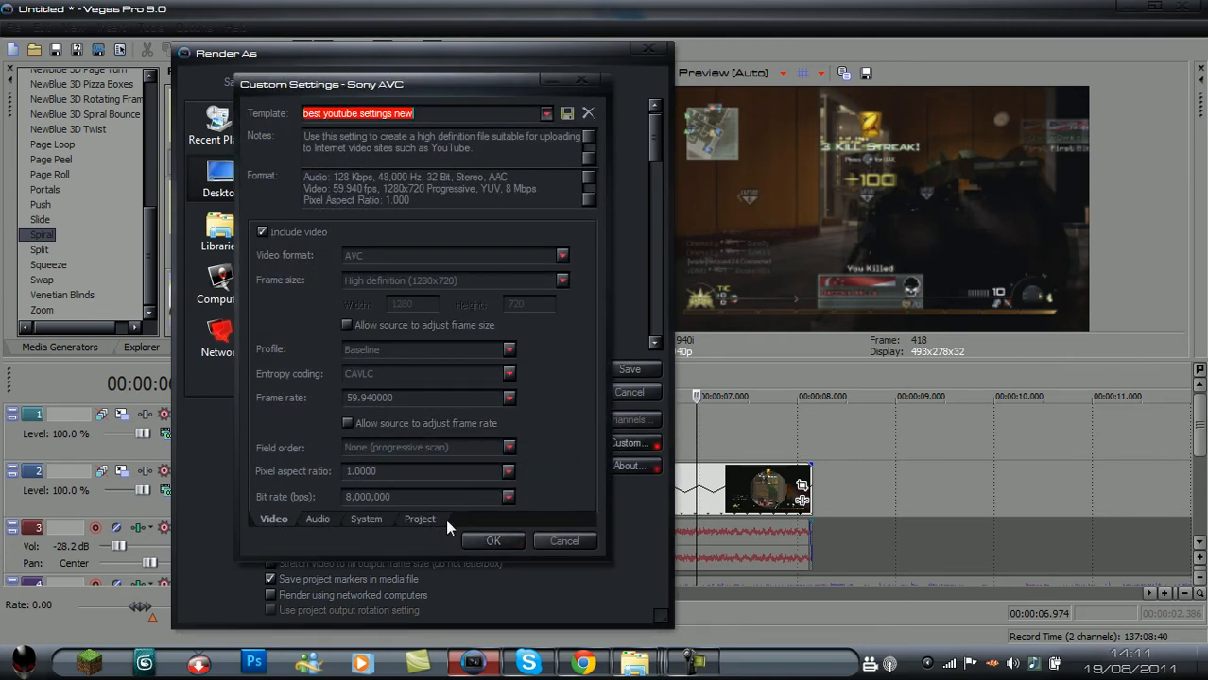
left_click(318, 520)
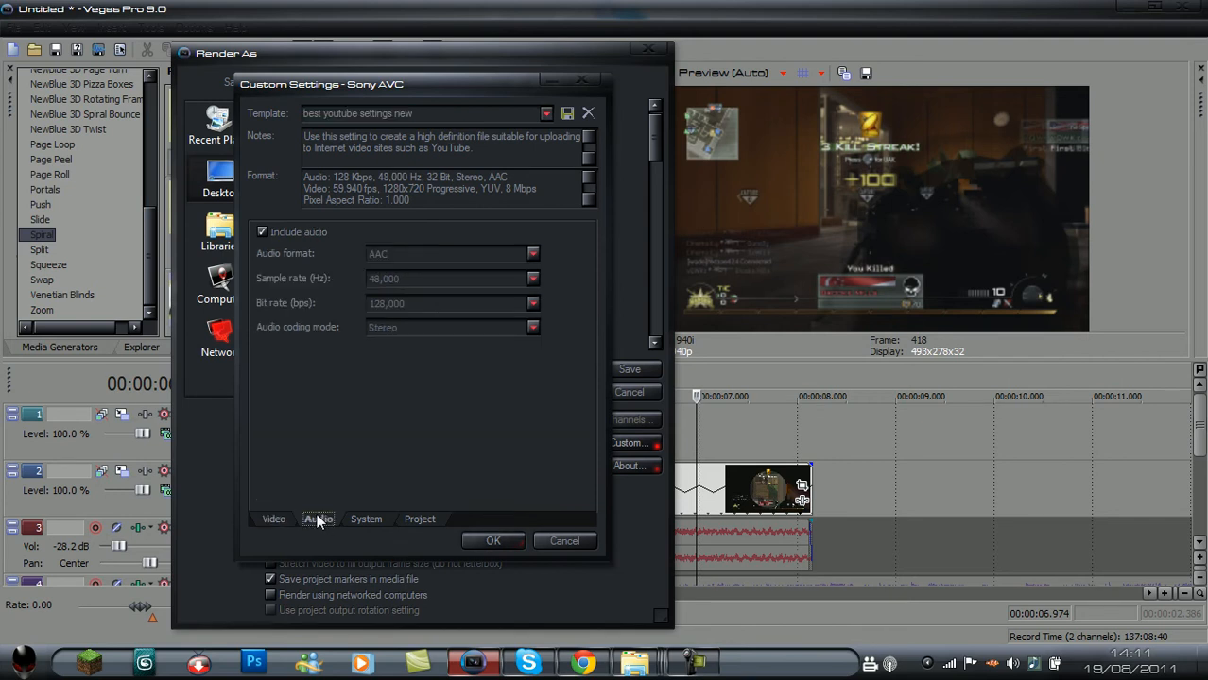
left_click(373, 521)
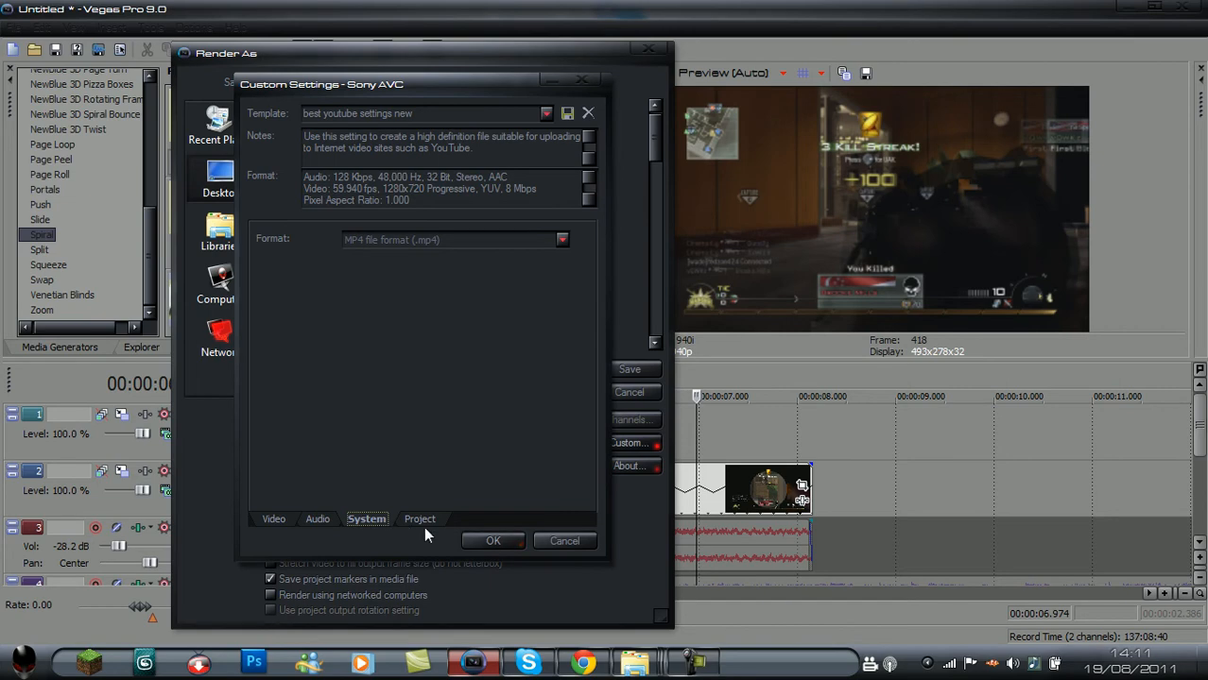
left_click(422, 519)
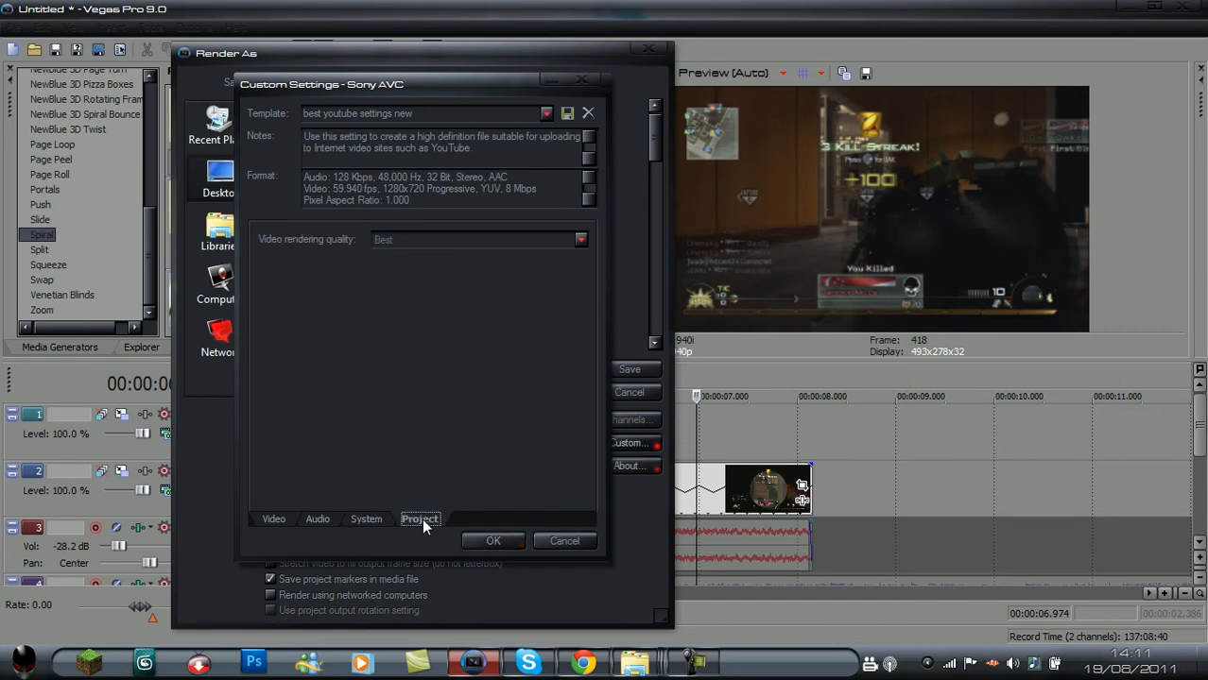
left_click(287, 518)
left_click(489, 540)
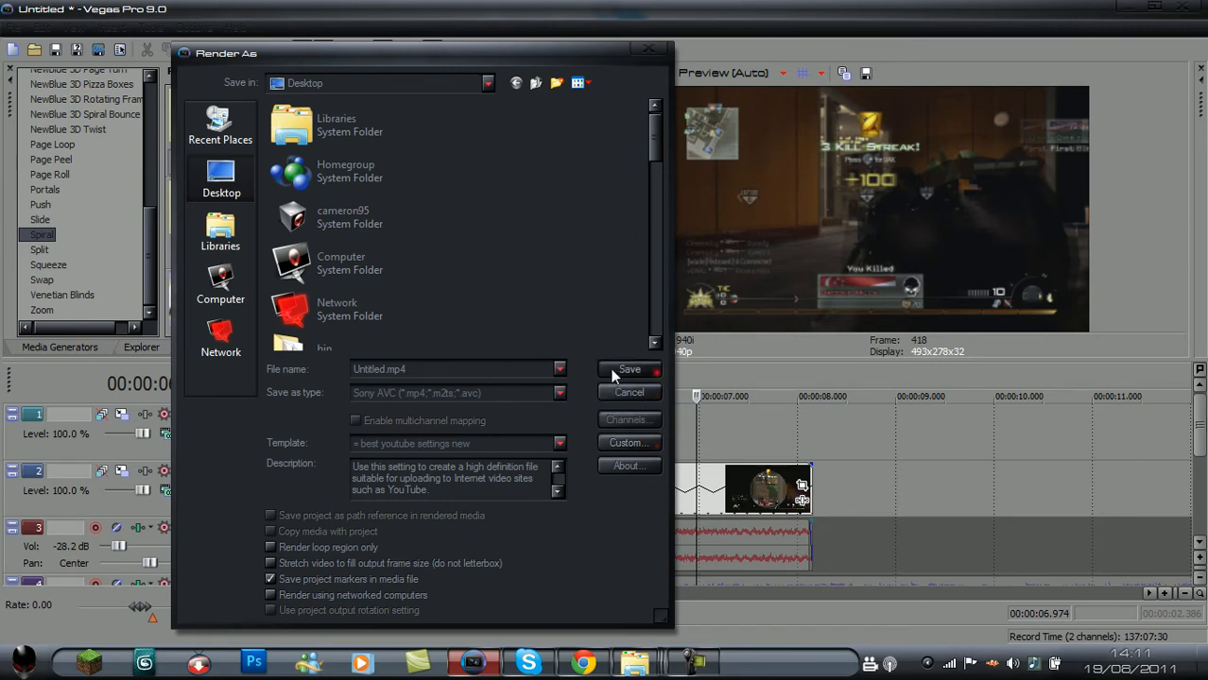
left_click(650, 50)
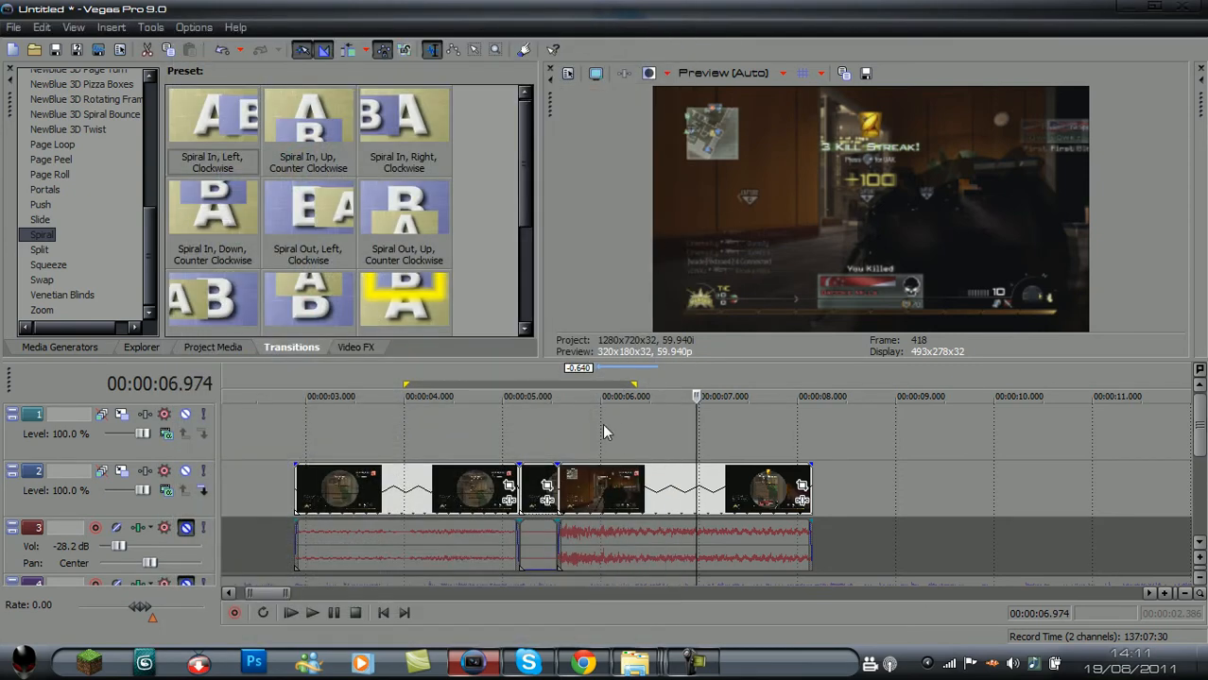
- Add a fade-out to the scope clip from about 00:00:03.9 to its end and move the two following clips further along the timeline
scroll(567, 421, "down", 3)
left_click_drag(329, 384, 453, 388)
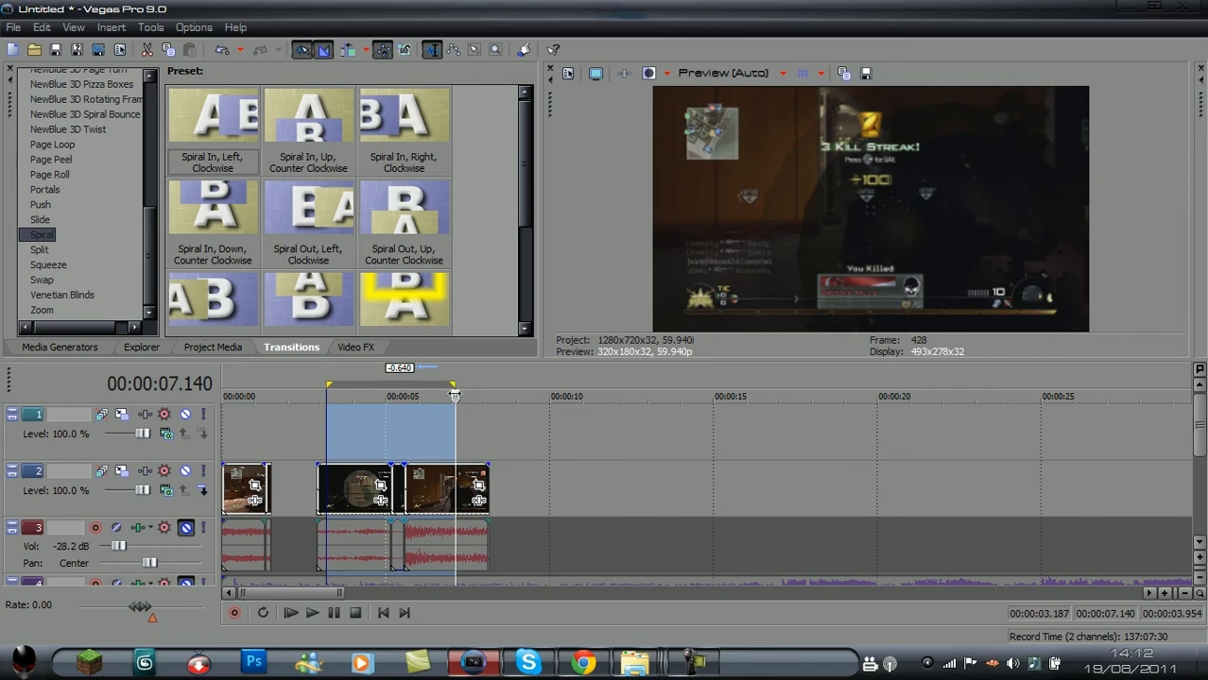
left_click(409, 487)
scroll(442, 490, "up", 6)
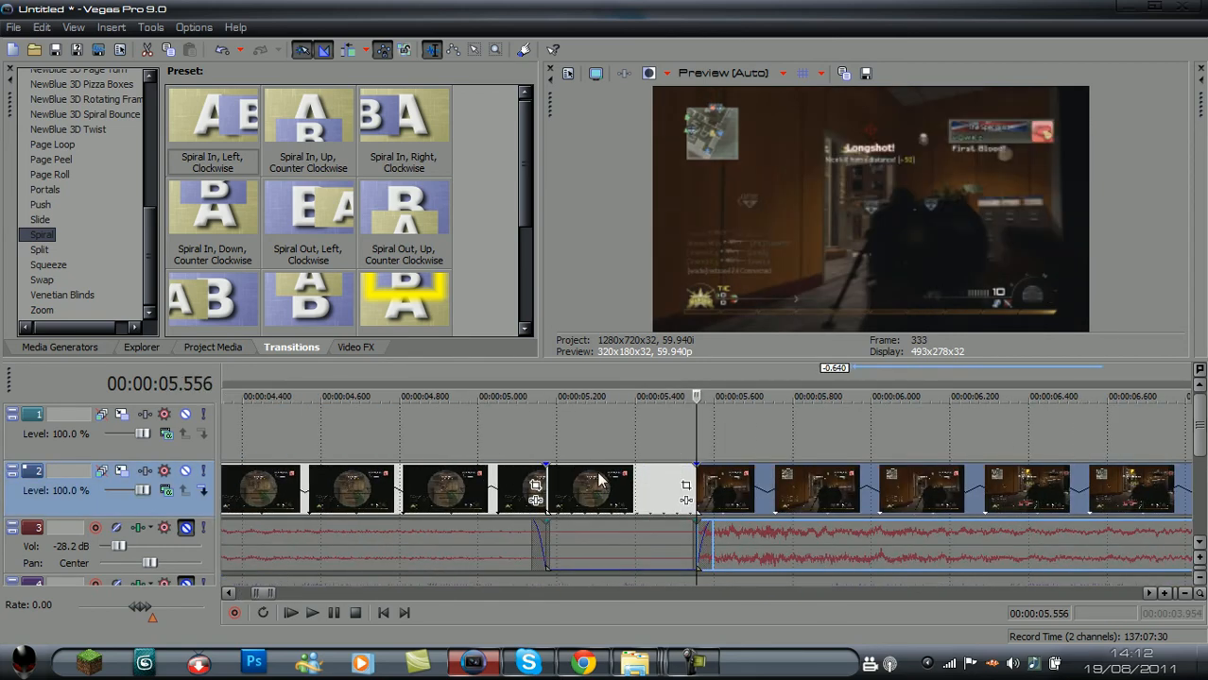
scroll(599, 480, "down", 3)
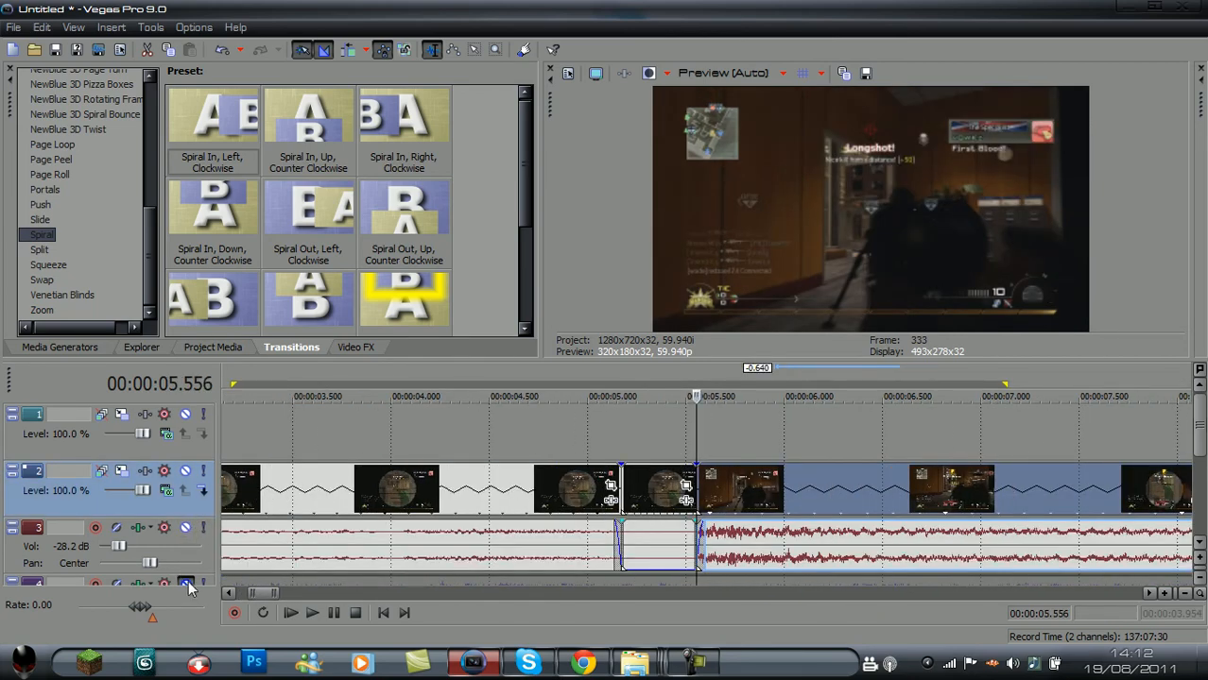
left_click_drag(620, 465, 372, 474)
left_click_drag(924, 499, 1110, 496)
left_click_drag(651, 497, 821, 497)
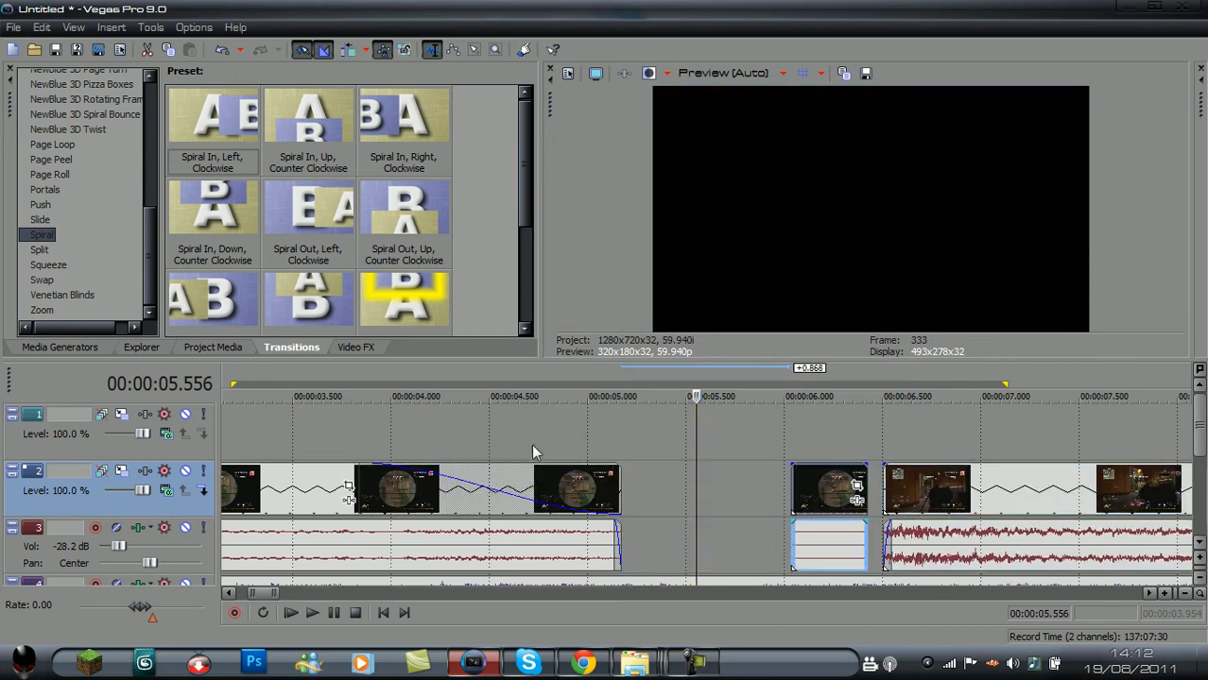
- Select the range from 00:00:03.604 to 00:00:05.772 and play it to preview the scope clip's fade-out to black
mouse_move(314, 382)
left_mouse_down()
mouse_move(781, 382)
mouse_move(739, 394)
left_mouse_up()
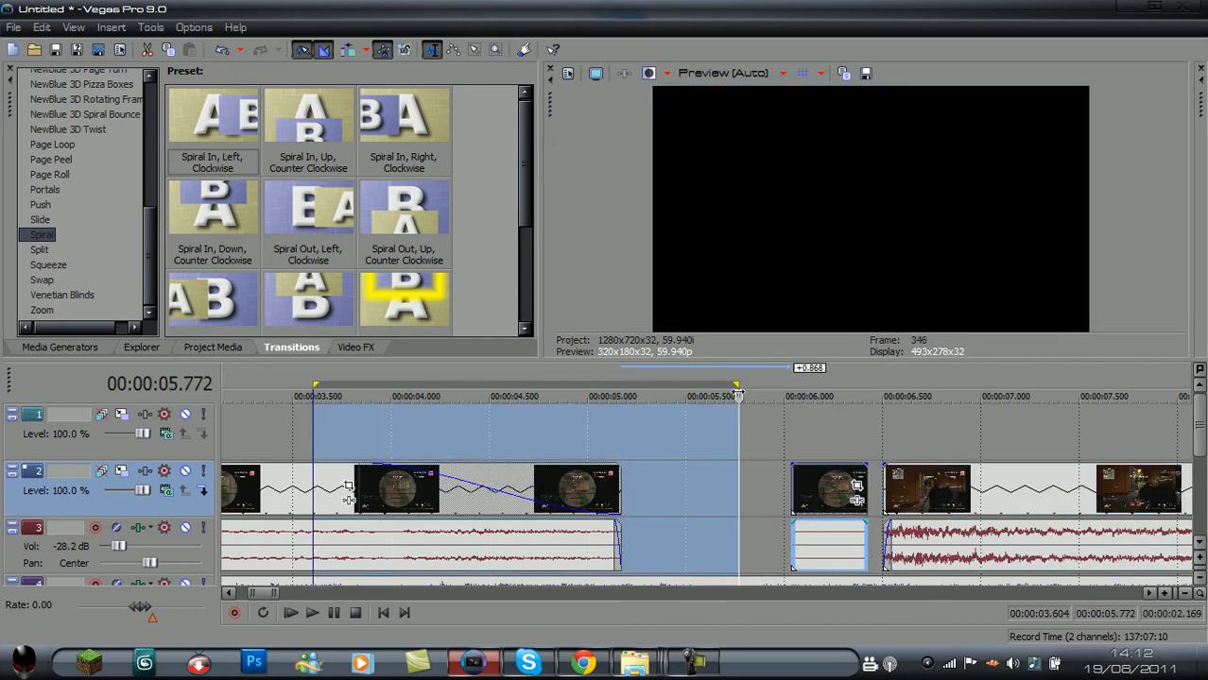
key("space")
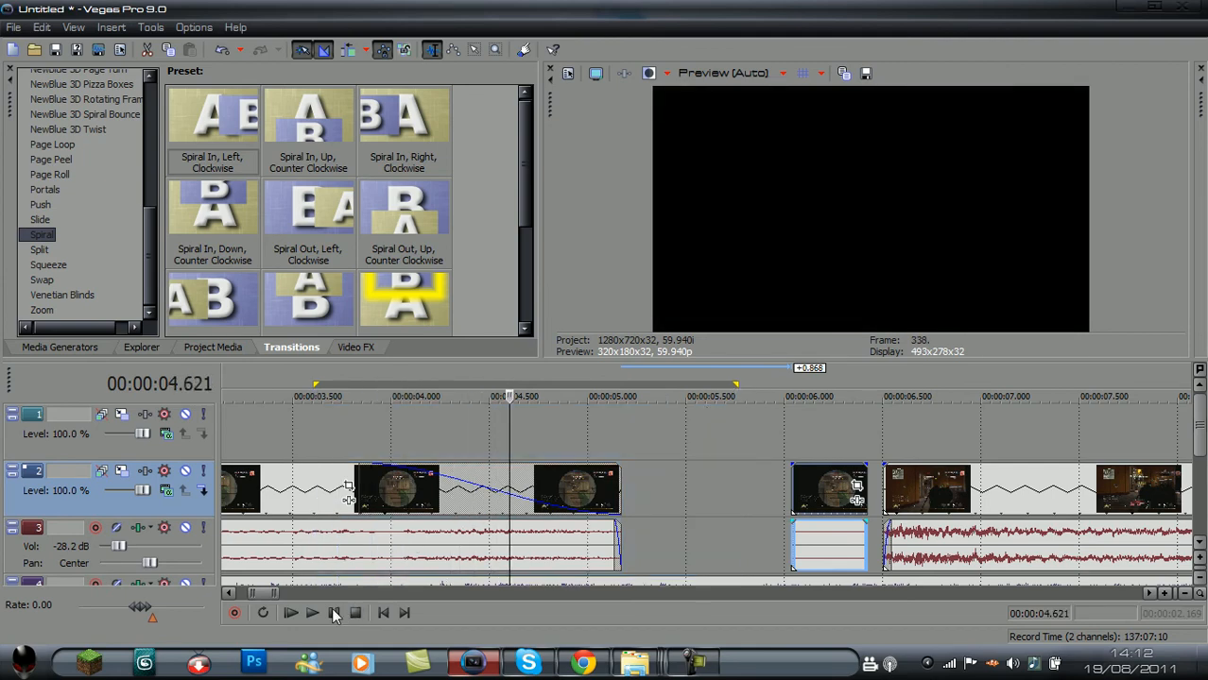
left_click(308, 613)
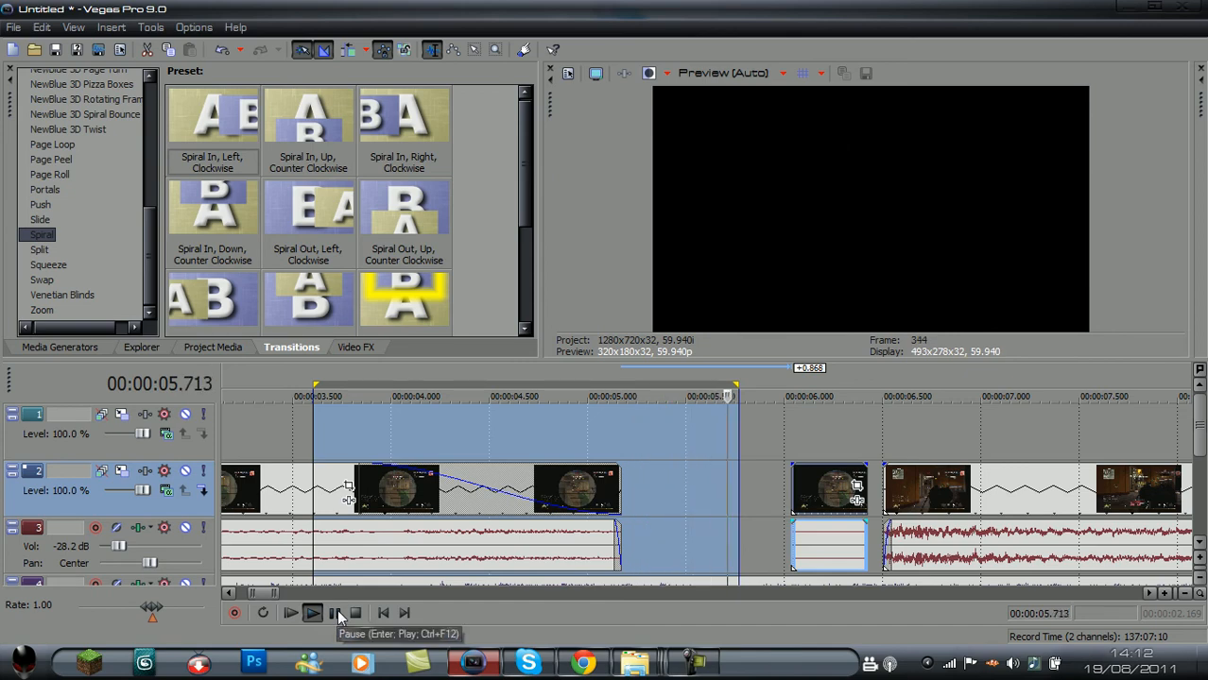
left_click(334, 613)
- Move the scope clip, without its fade-out, to about 00:00:08.6 and overlap it with the following gameplay clip for a 0.167 crossfade
scroll(534, 575, "down", 3)
left_click_drag(801, 508, 1104, 503)
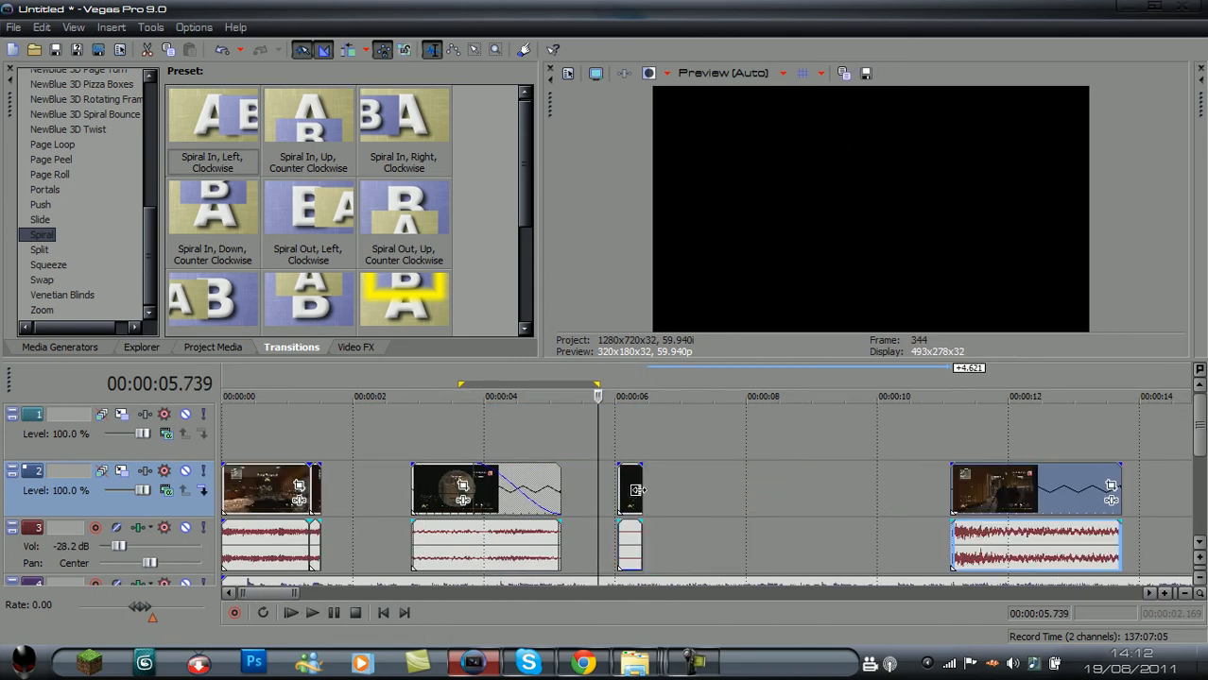
left_click_drag(544, 491, 851, 480)
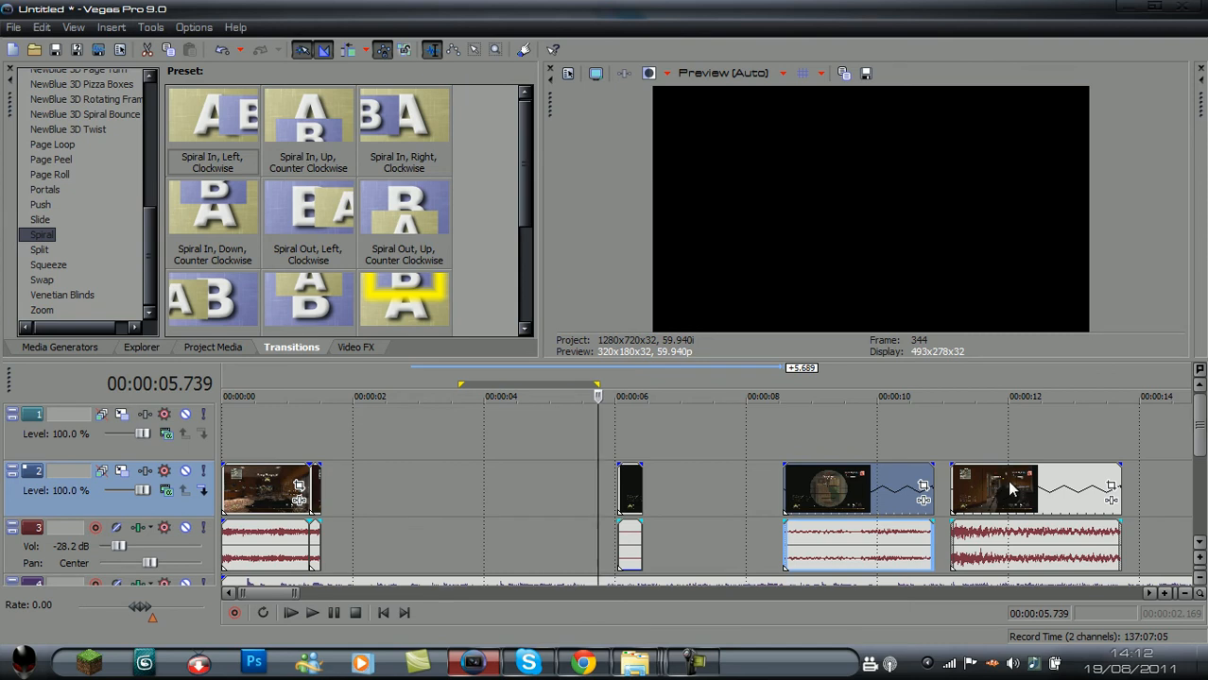
left_click_drag(1008, 488, 922, 476)
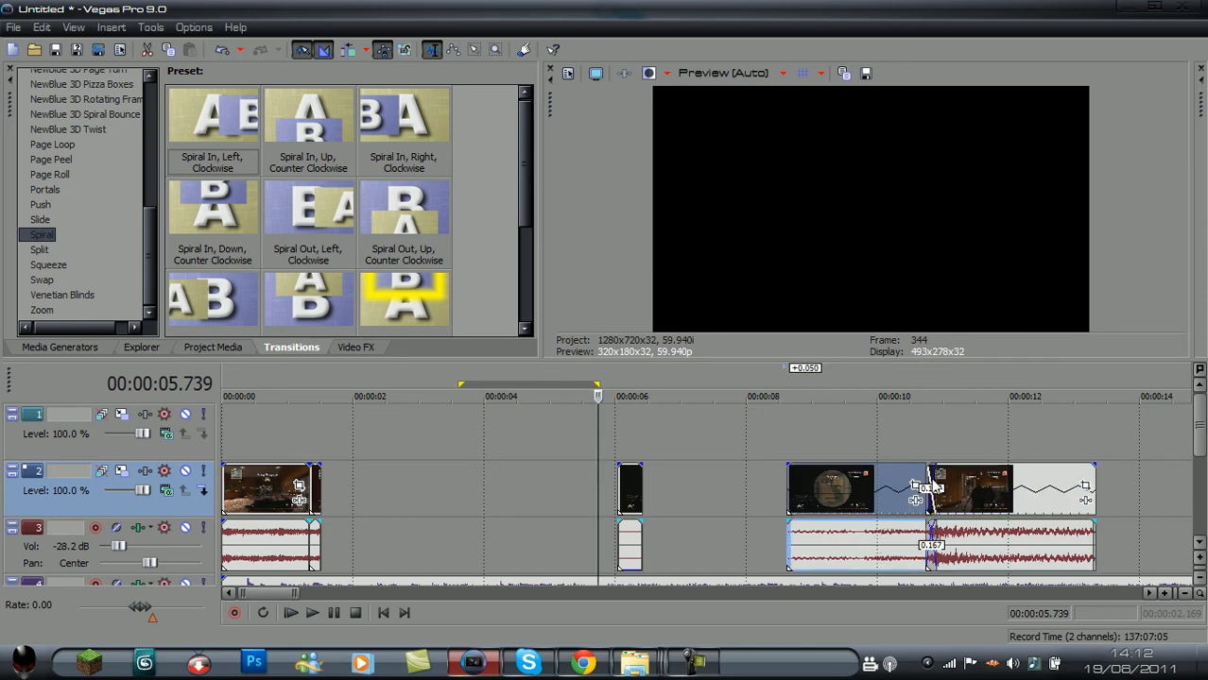
scroll(944, 480, "up", 5)
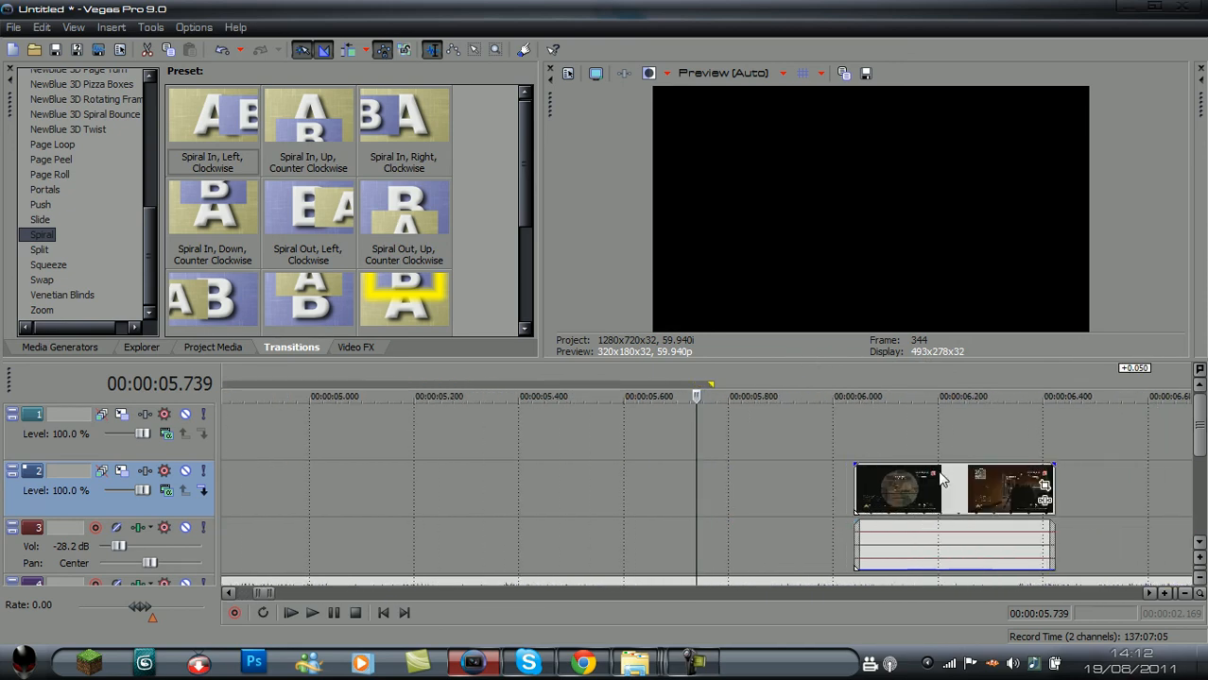
scroll(943, 480, "down", 4)
scroll(986, 501, "down", 3)
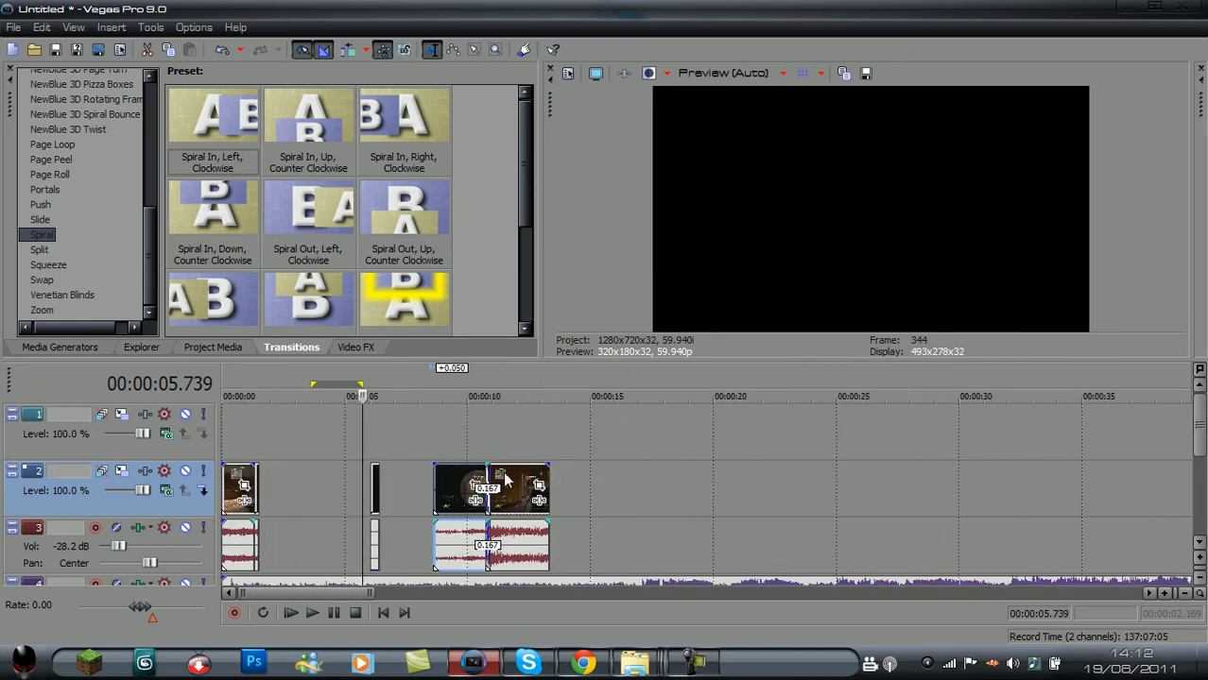
- Move the second gameplay clip further over the scope clip to widen their crossfade to 0.250
left_click(504, 480)
scroll(505, 481, "up", 5)
scroll(667, 501, "up", 2)
left_click_drag(612, 490, 542, 508)
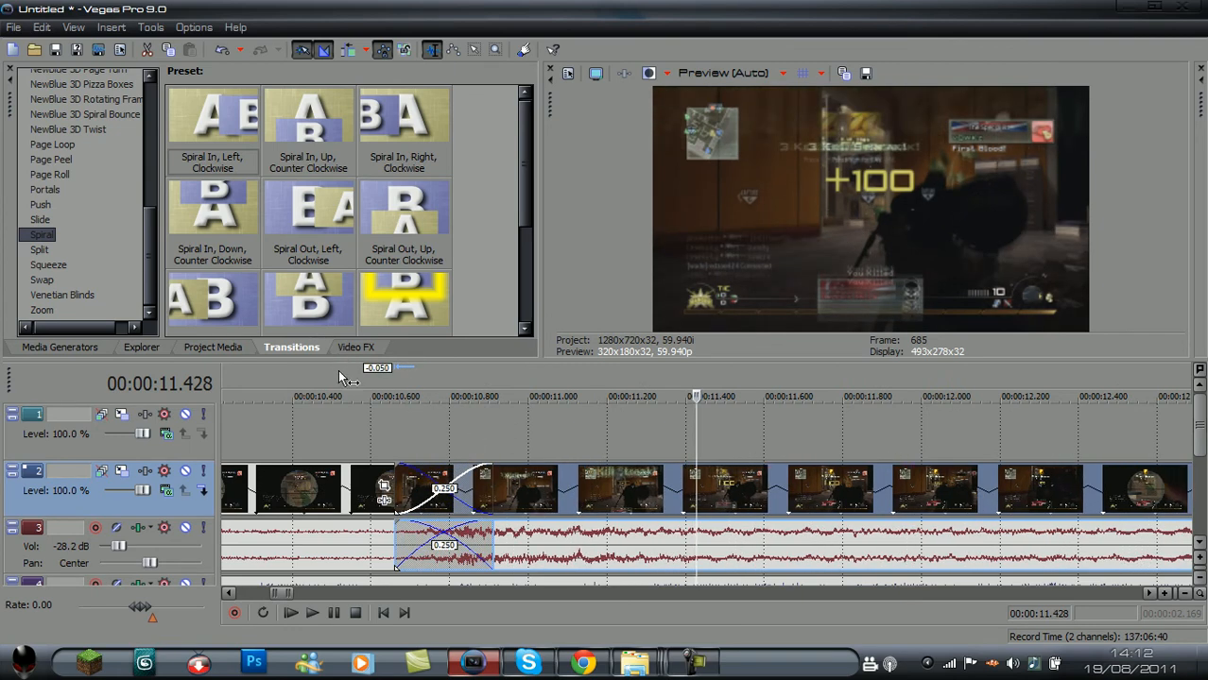
- Select the range from 00:00:10.527 to 00:00:11.195 around the crossfade and play it repeatedly
left_click_drag(342, 377, 603, 396)
key("b")
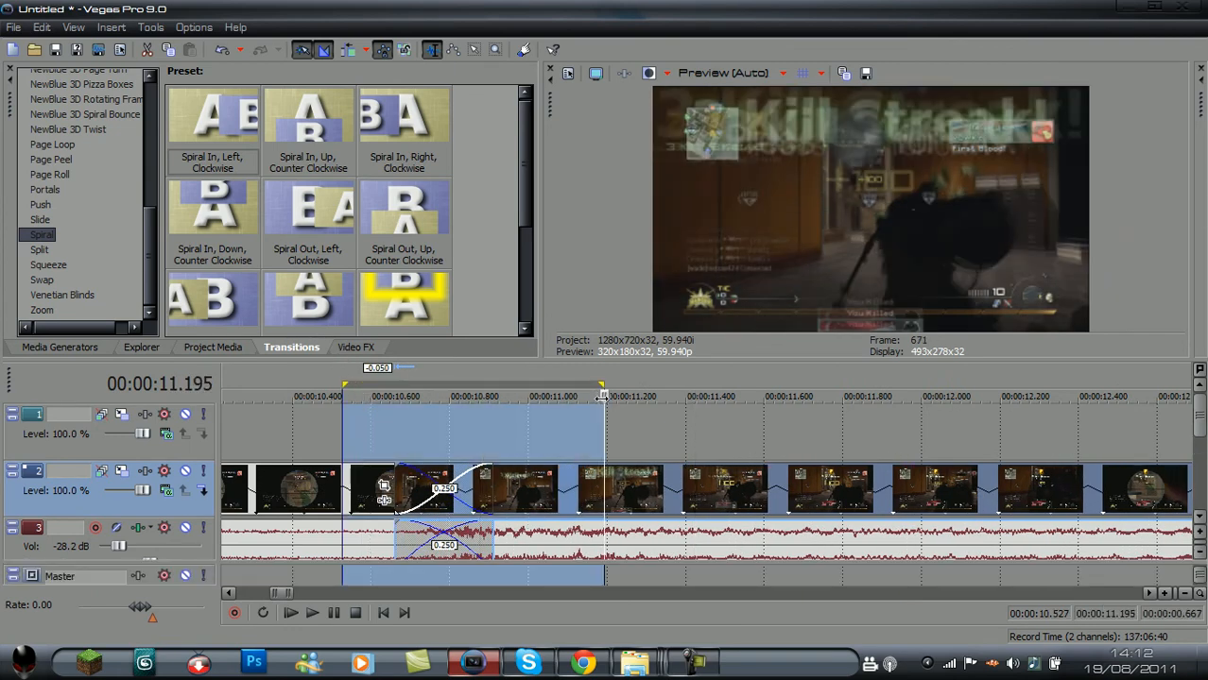
key("b")
key("space")
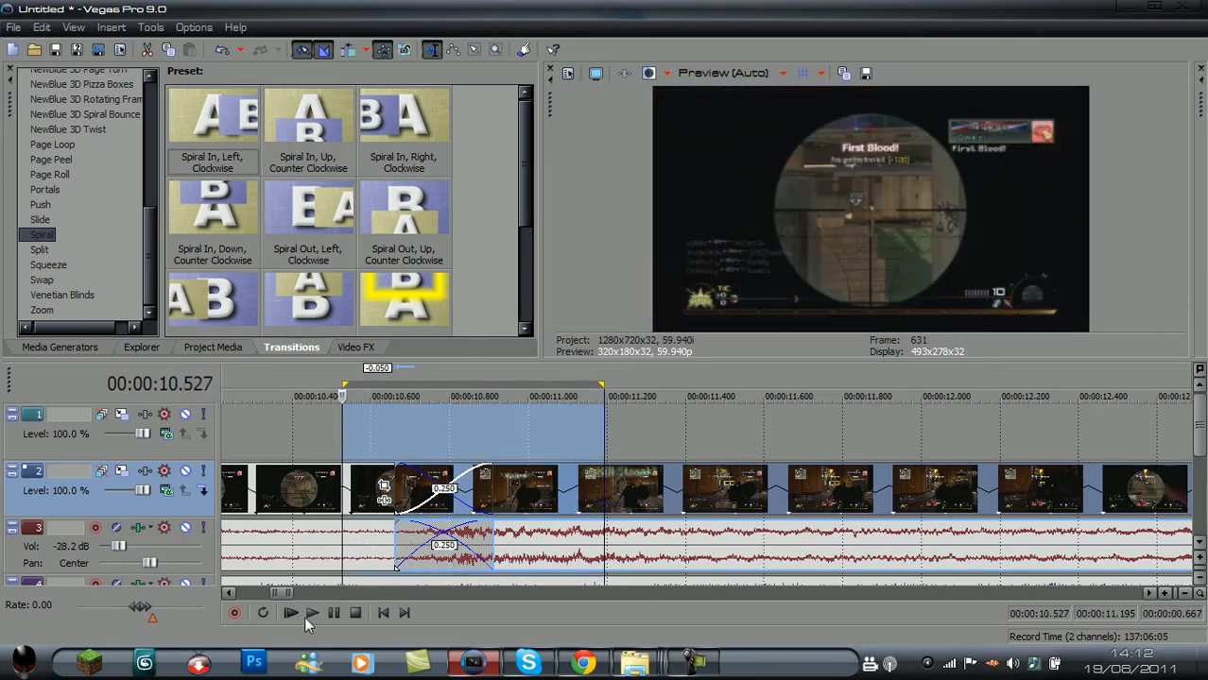
left_click(311, 614)
left_click(310, 614)
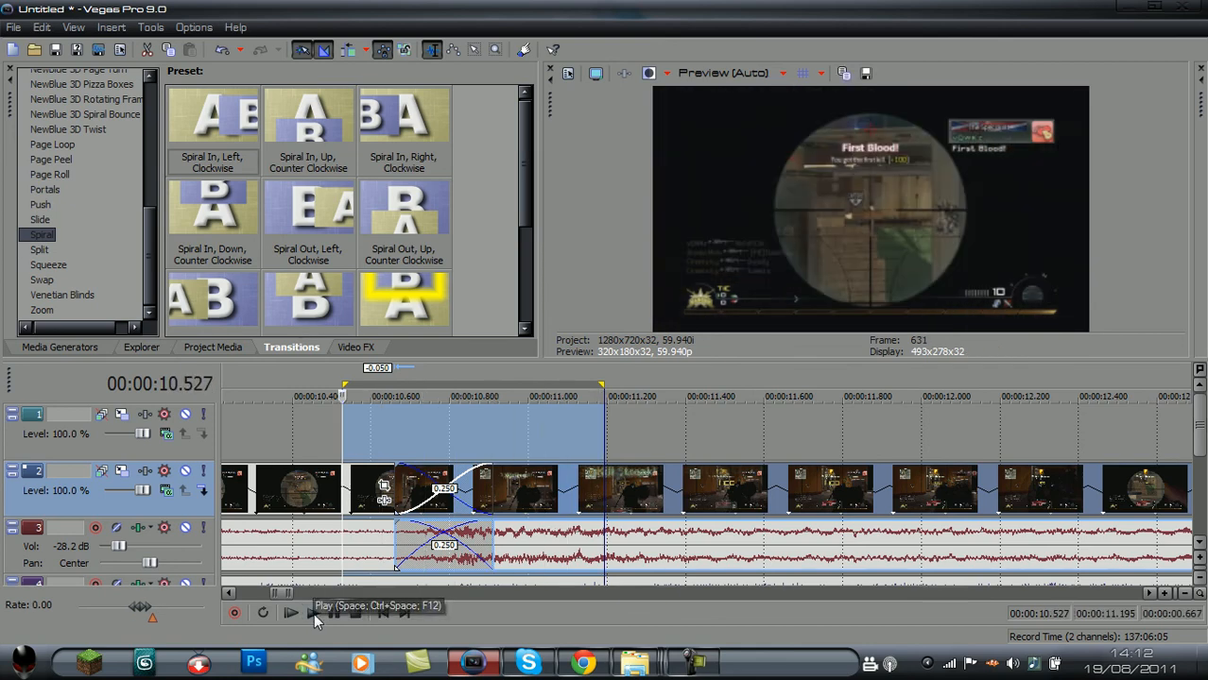
left_click(312, 613)
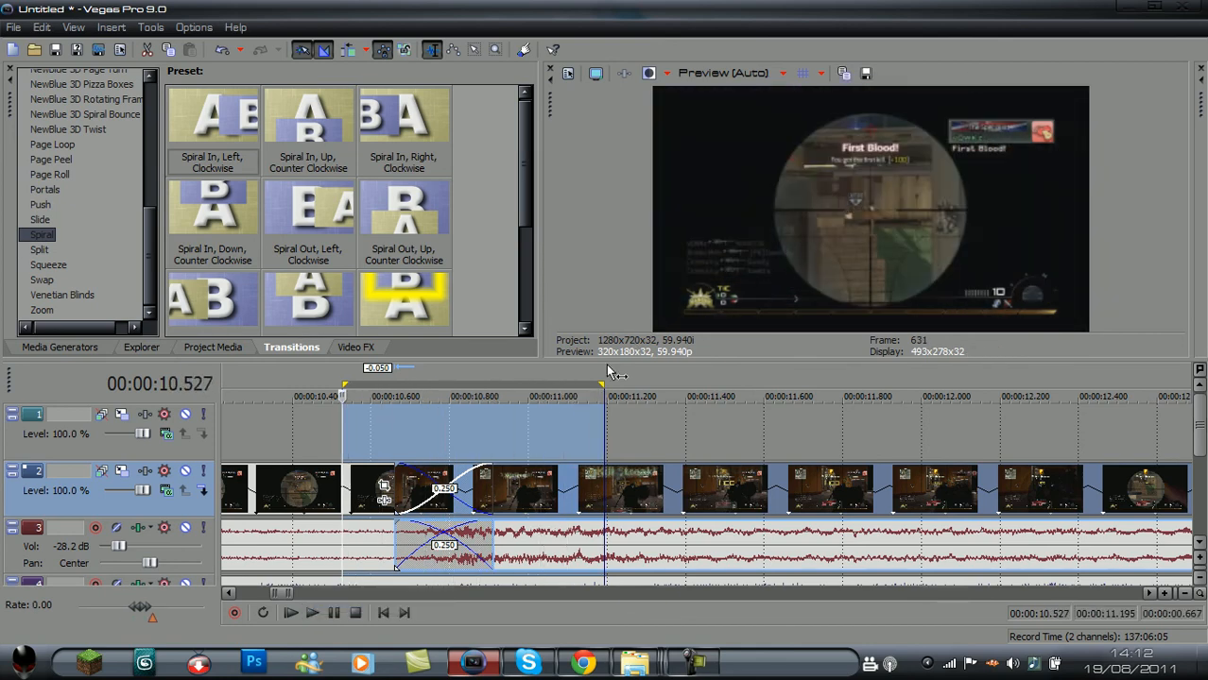
- Play both overlapping clips from the scope clip's start at 00:00:08.625 to review the crossfade in context
scroll(615, 493, "down", 5)
left_click(448, 397)
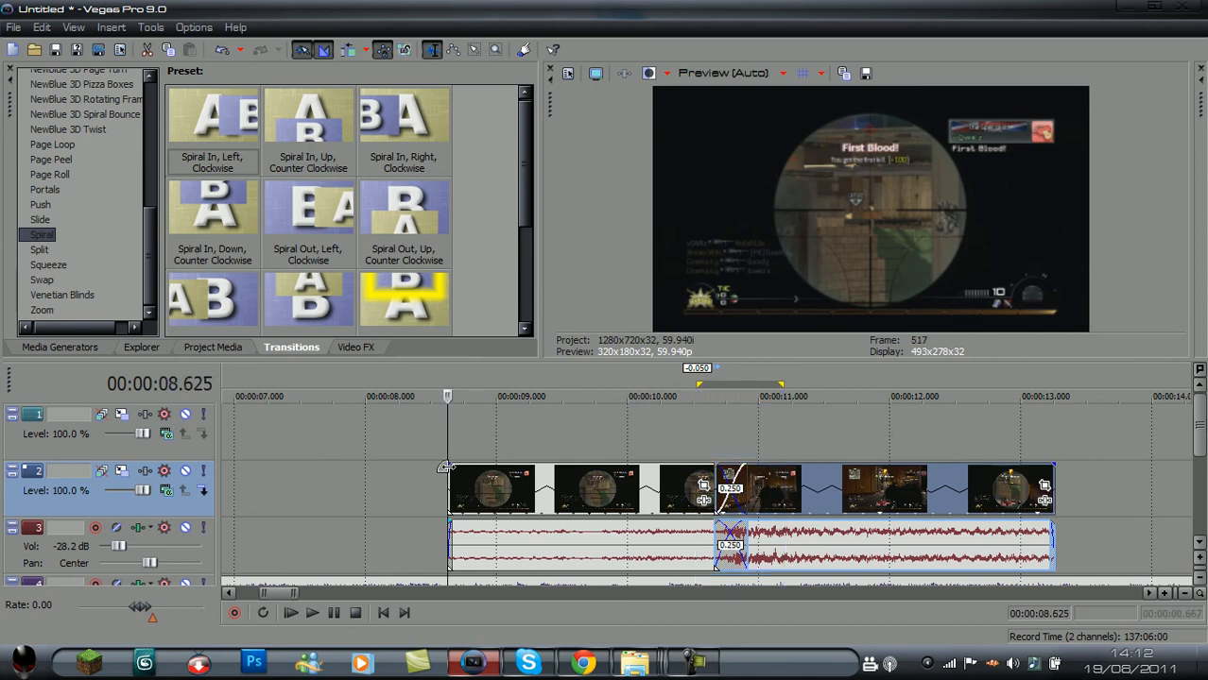
left_click(315, 615)
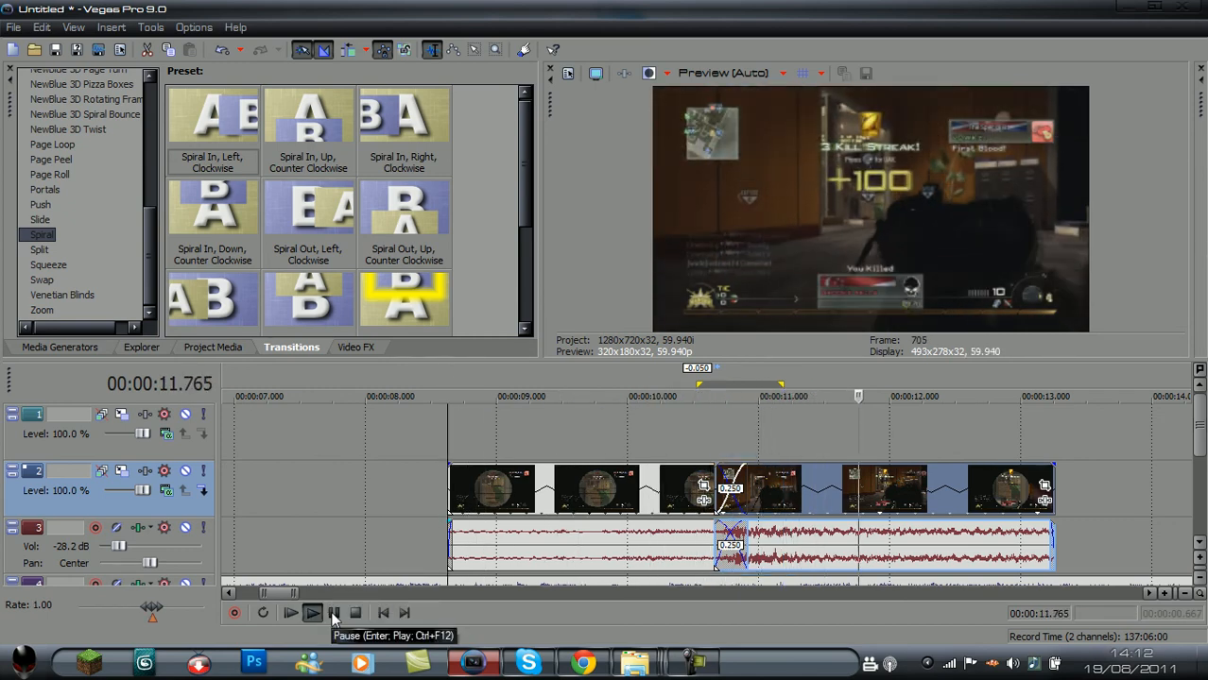
left_click(332, 615)
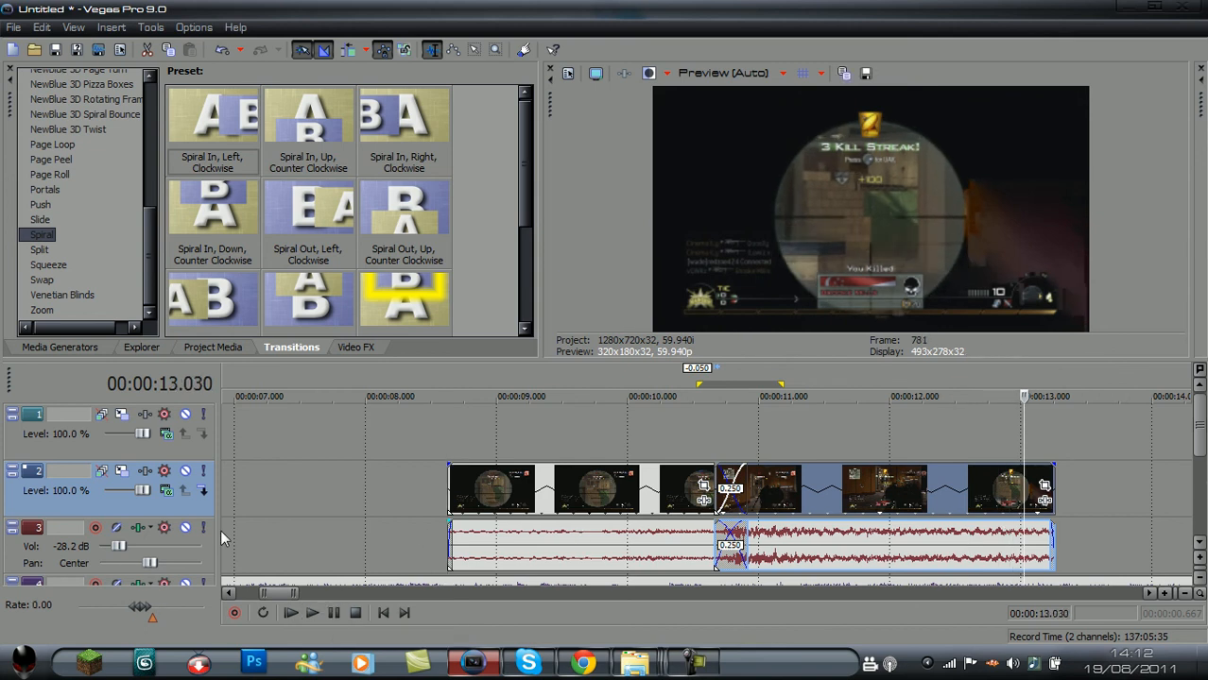
- Close the untitled project and exit the video editor to the desktop
left_click(1184, 7)
left_click(625, 284)
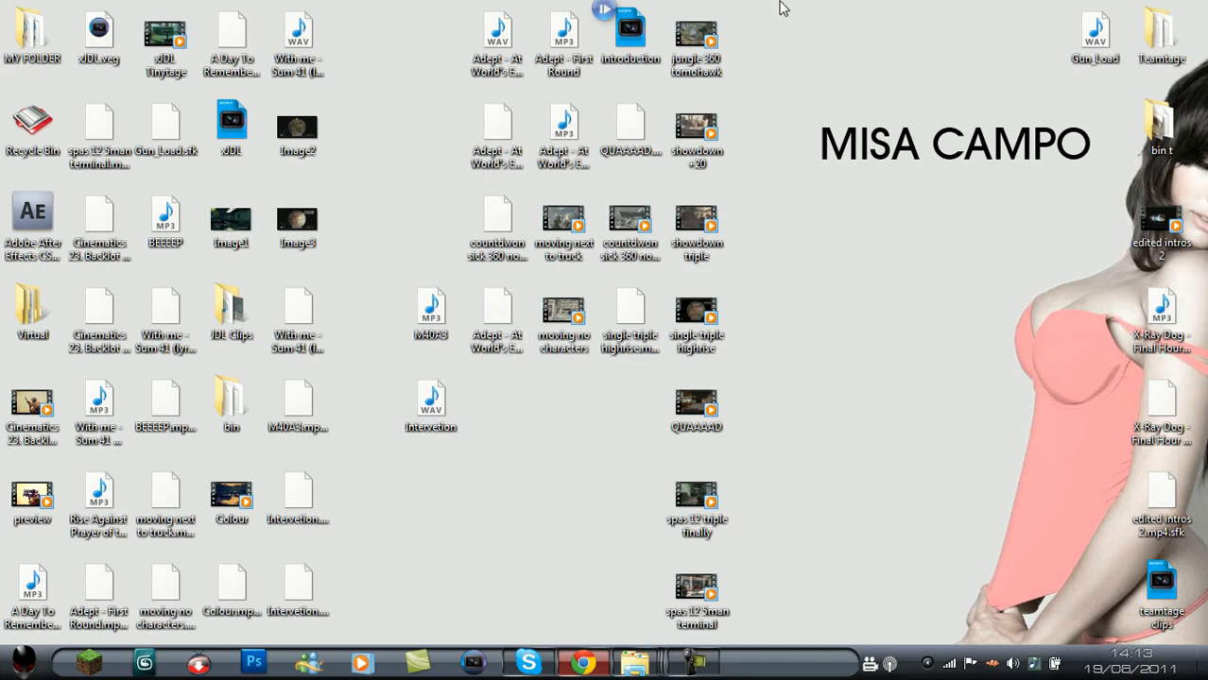
left_click_drag(781, 8, 827, 404)
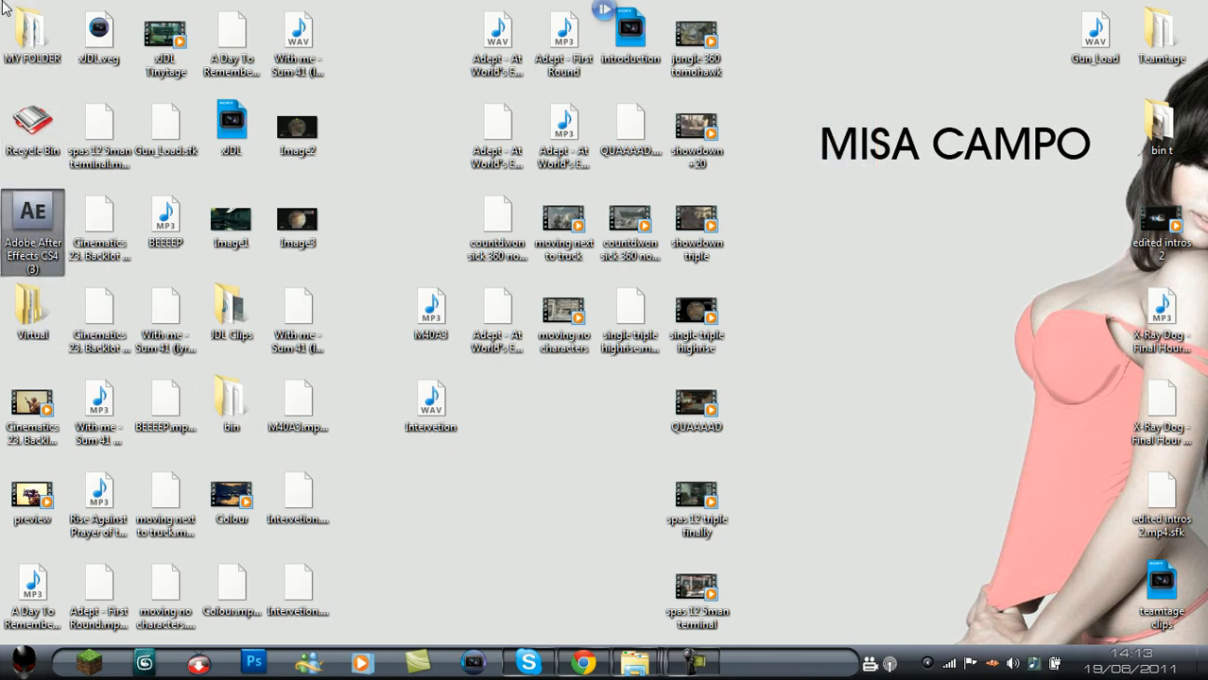
left_click_drag(3, 5, 407, 565)
left_click(407, 561)
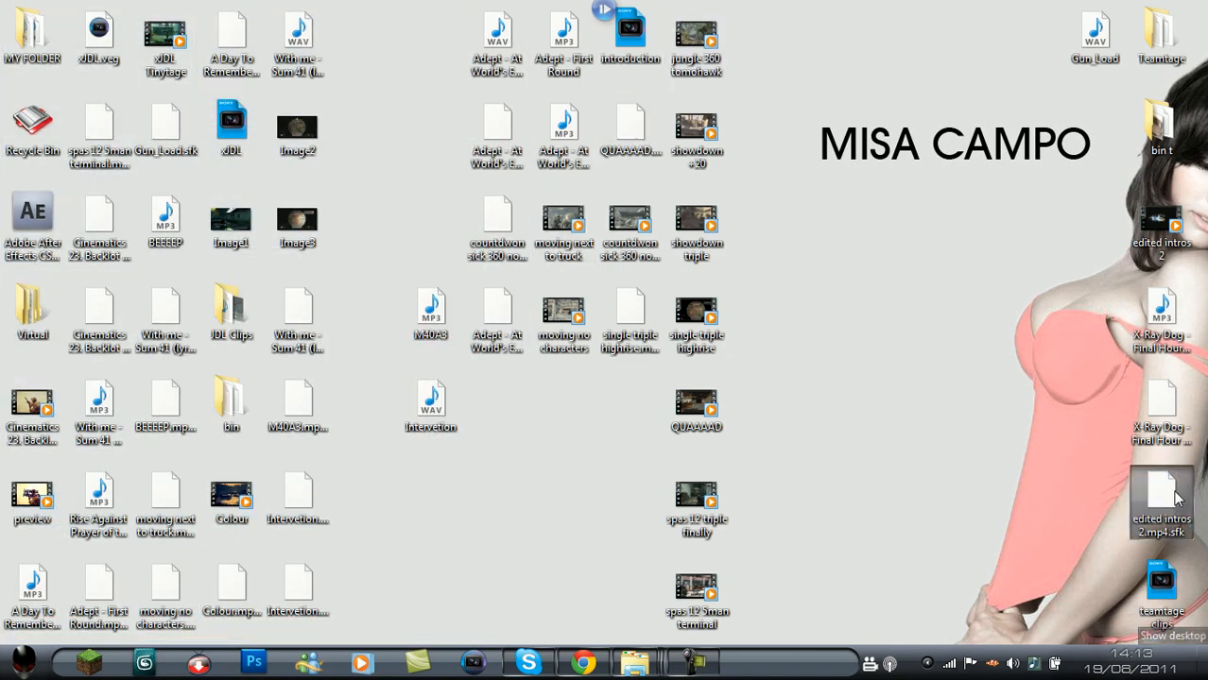
left_click_drag(1206, 613, 1205, 586)
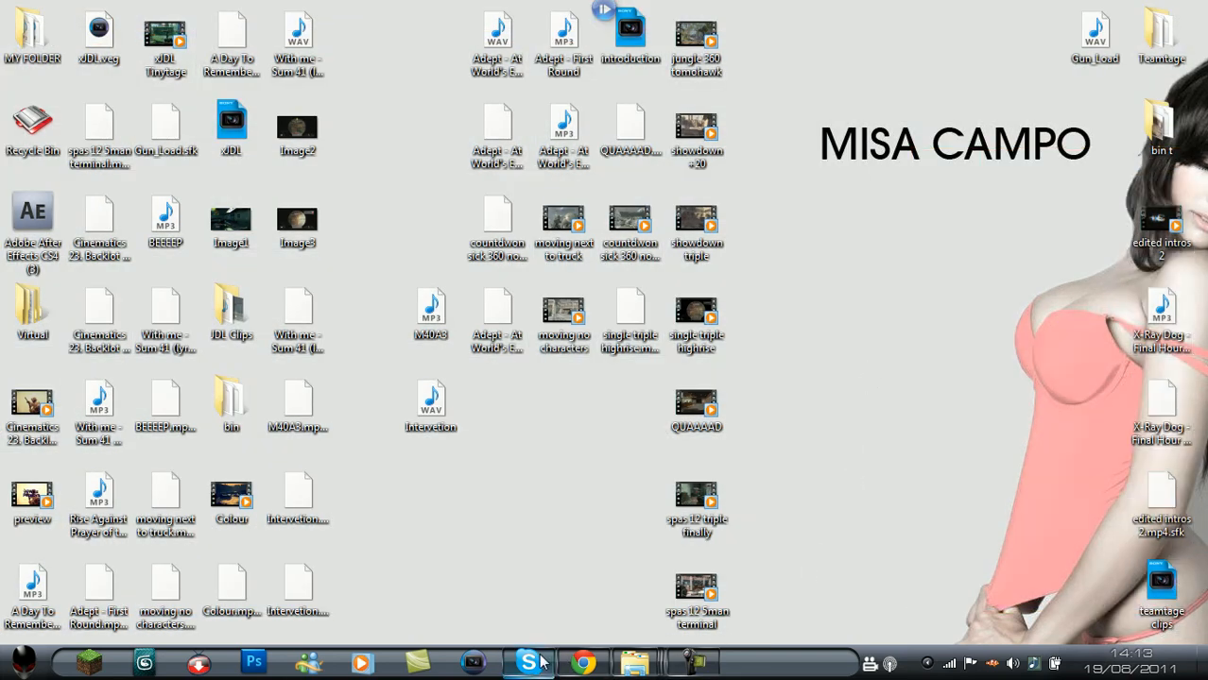
- Switch to Chrome to show the uploads on the QWKzTutorials YouTube channel
left_click(583, 662)
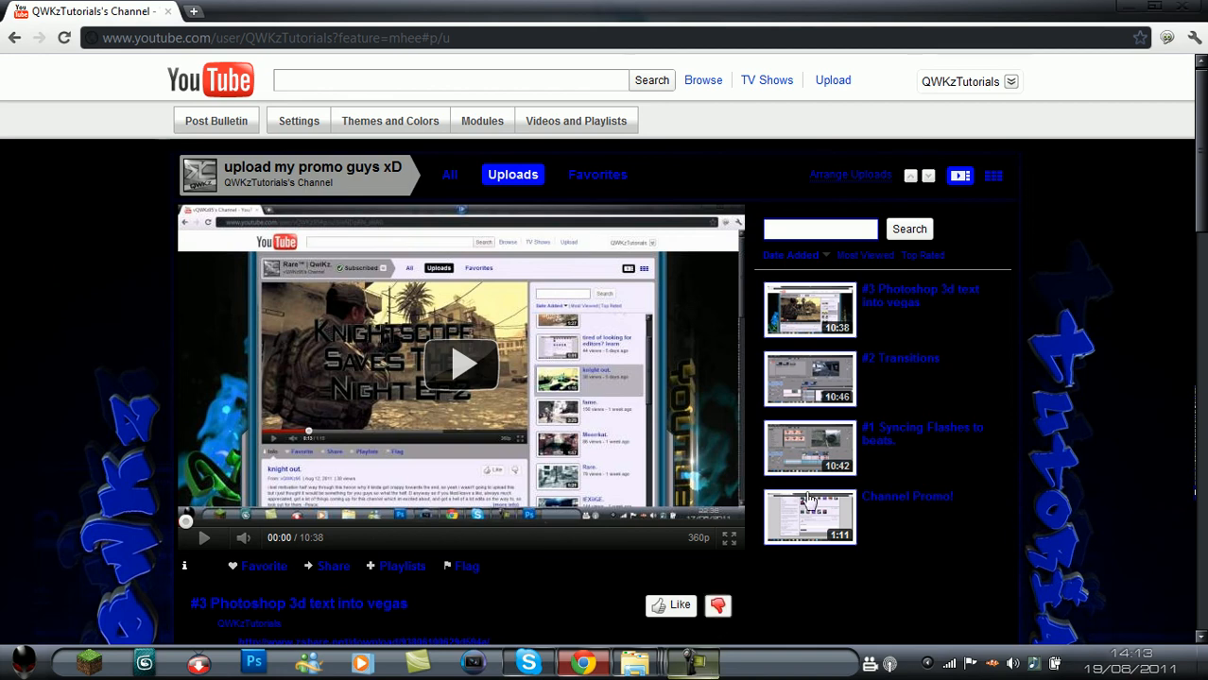
left_click(714, 667)
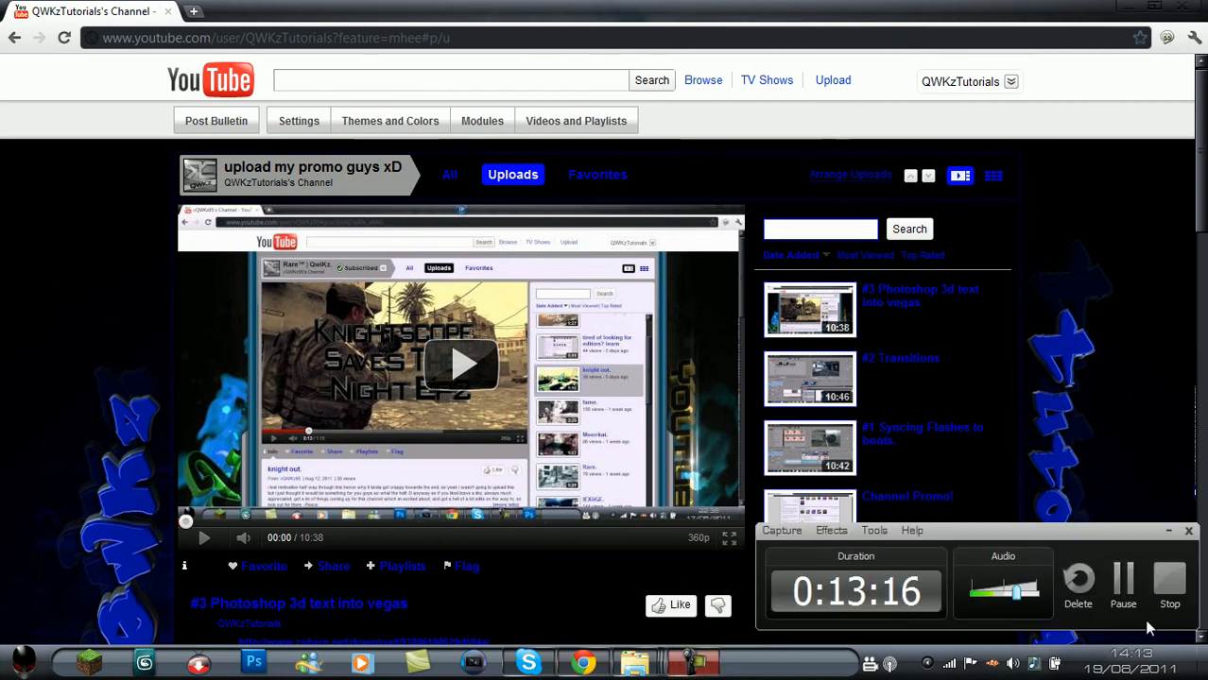